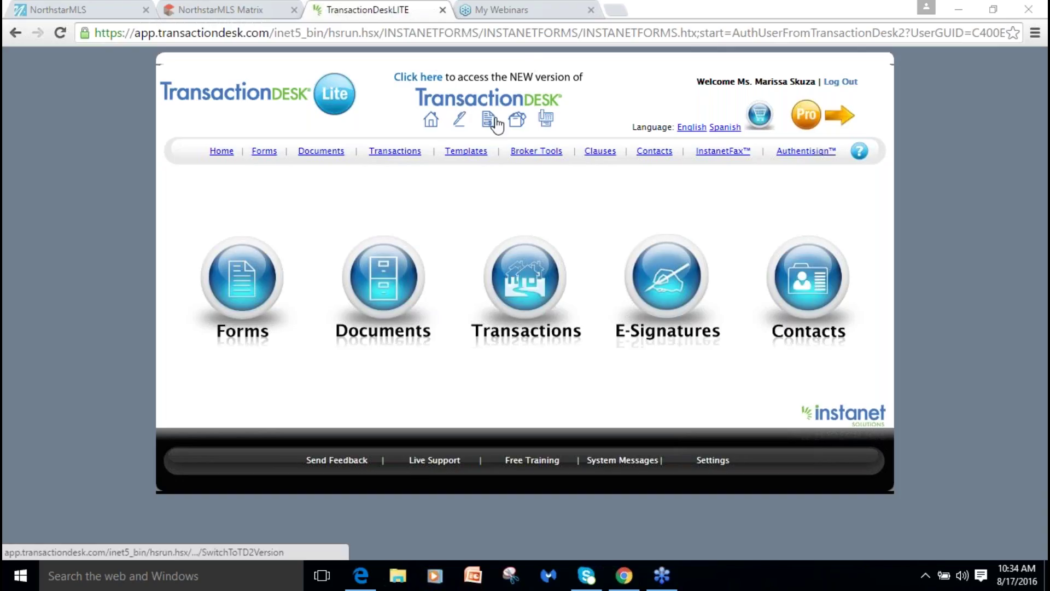
Switch to the new version of TransactionDesk and view the labelled navigation list before collapsing it again.
click(494, 92)
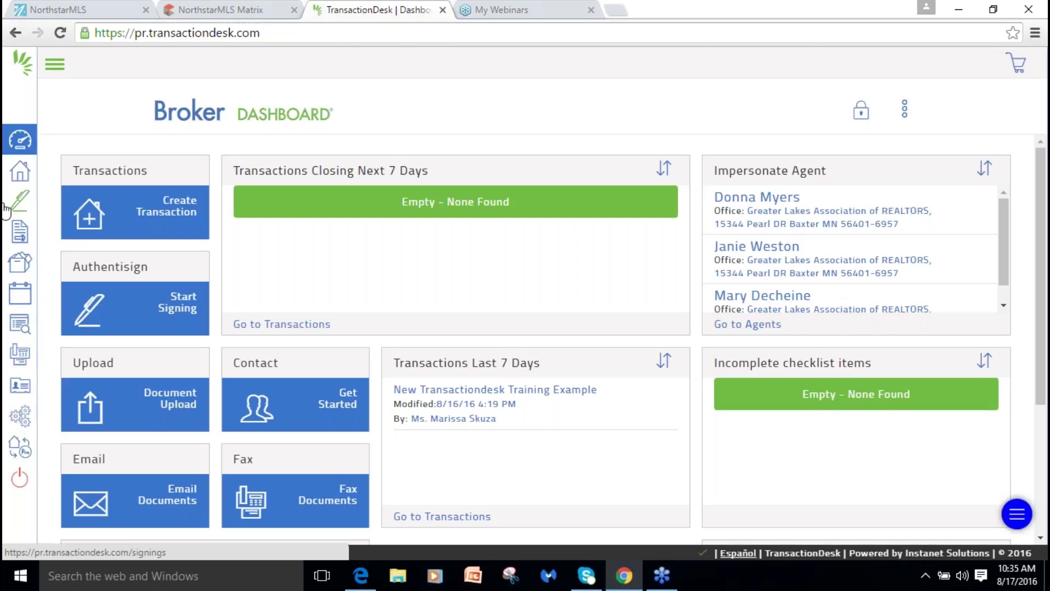
click(55, 66)
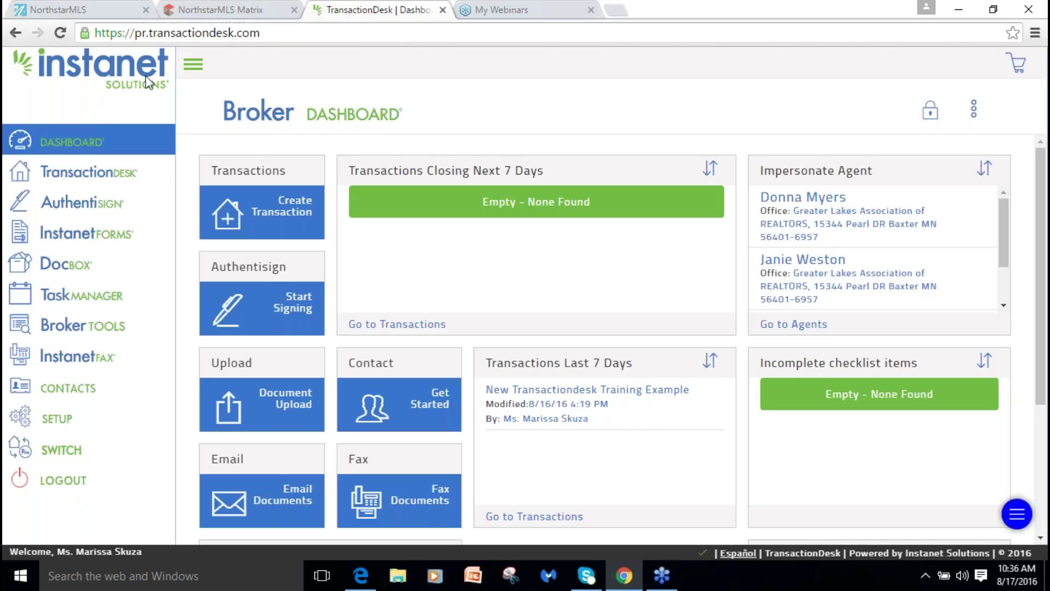
click(190, 66)
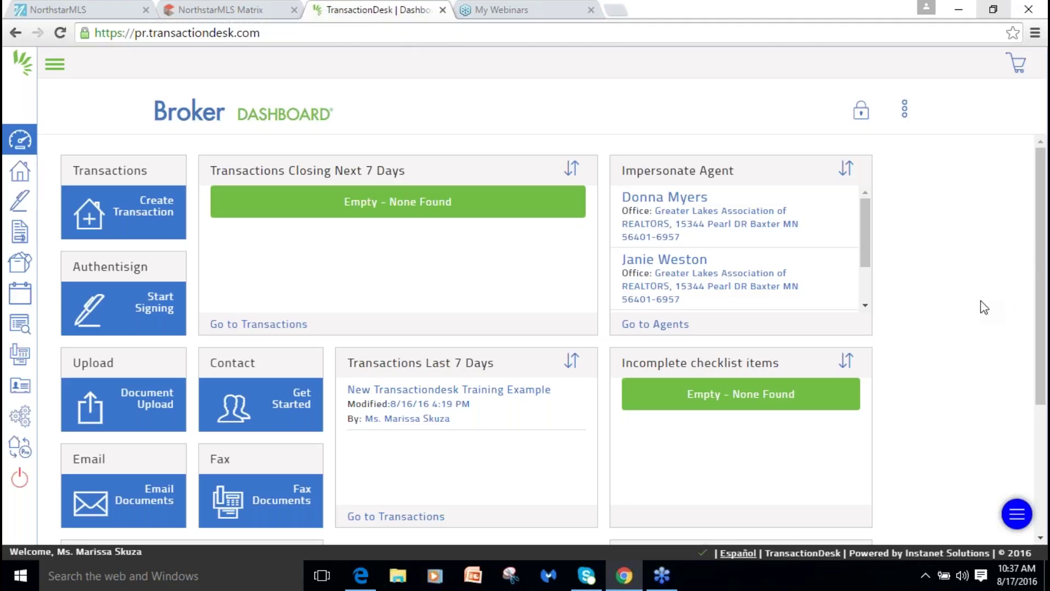
Zoom the page out one level and expand the floating help and feedback shortcuts on the Broker Dashboard.
key(ctrl+minus)
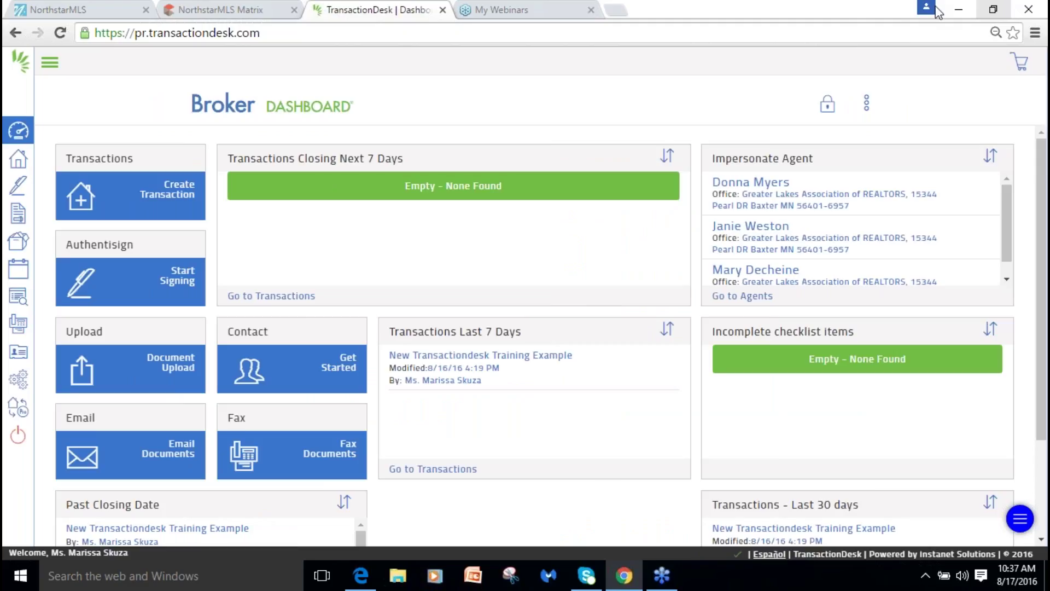
click(993, 10)
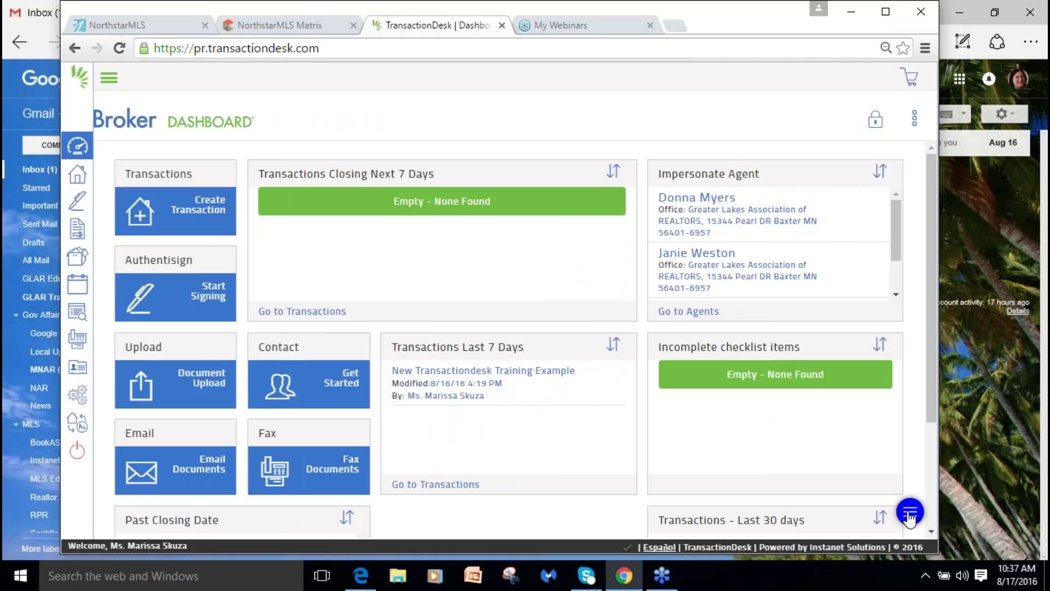
click(910, 514)
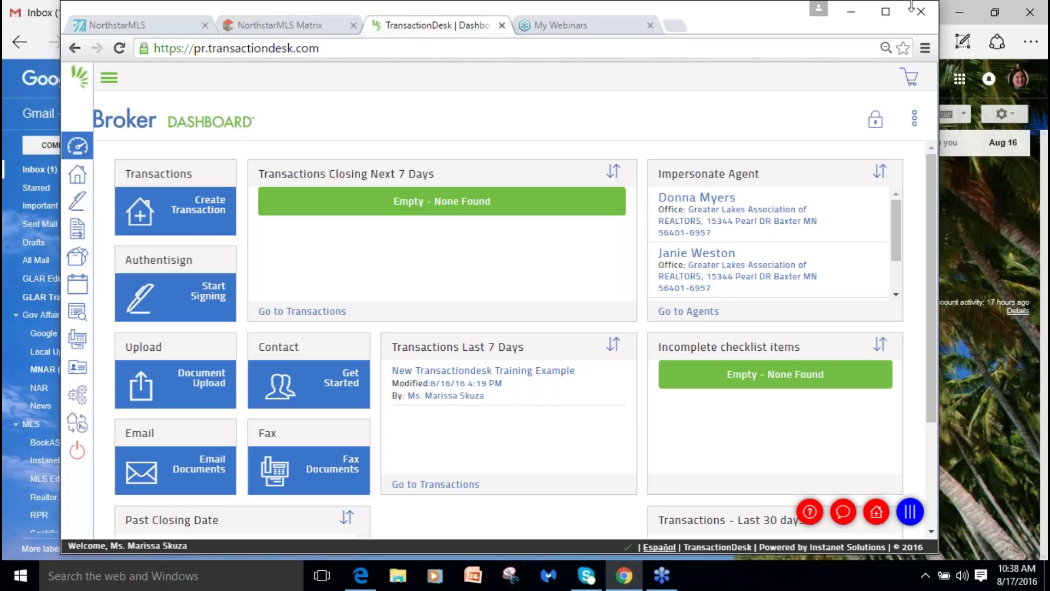
click(886, 13)
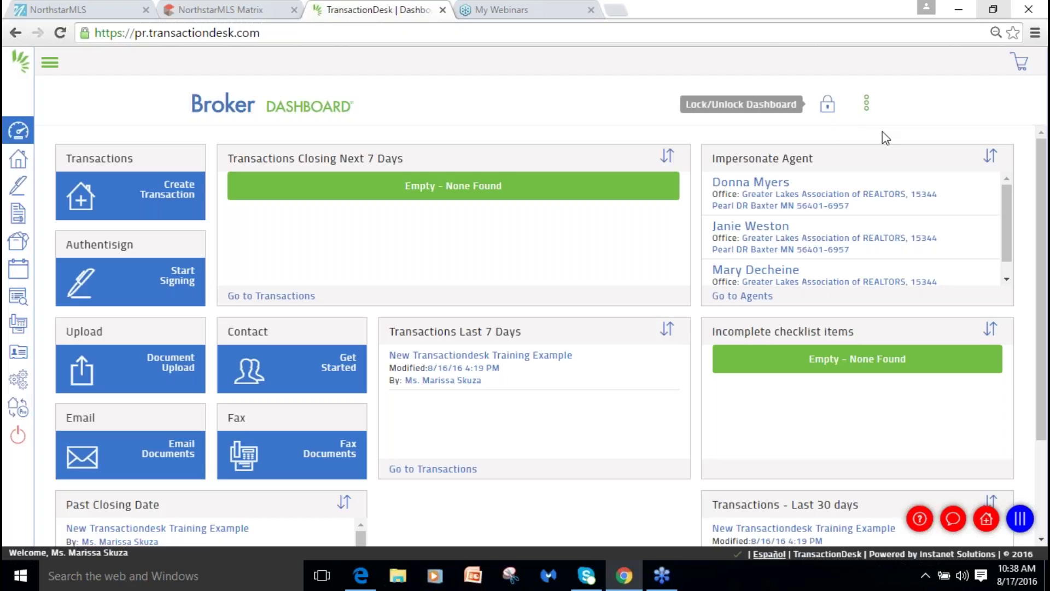
View the dashboard as an agent and add the Authentisign Start Signing and Document Upload widgets to it.
click(868, 110)
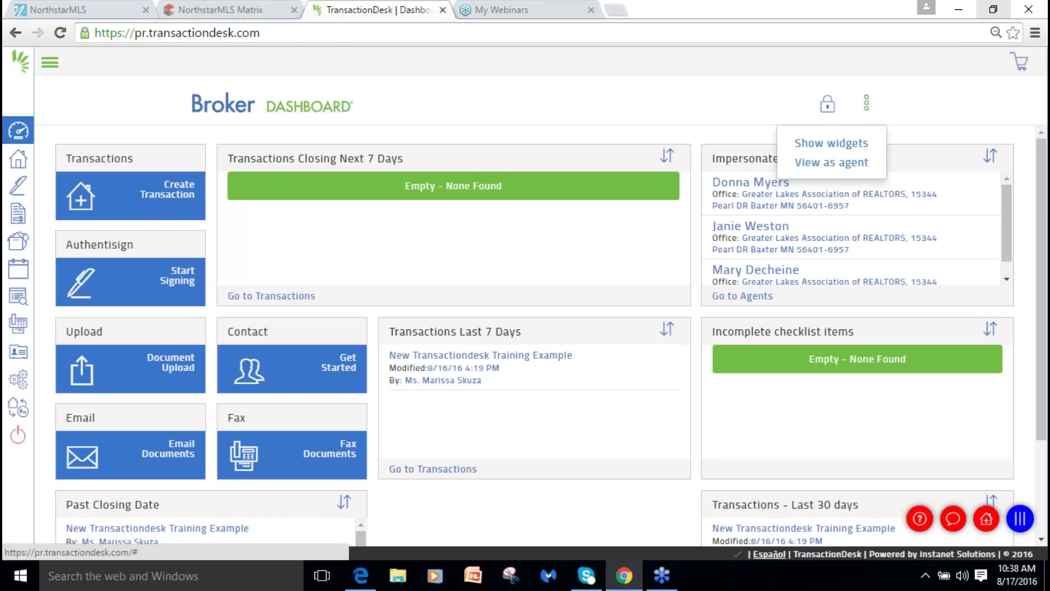
click(852, 163)
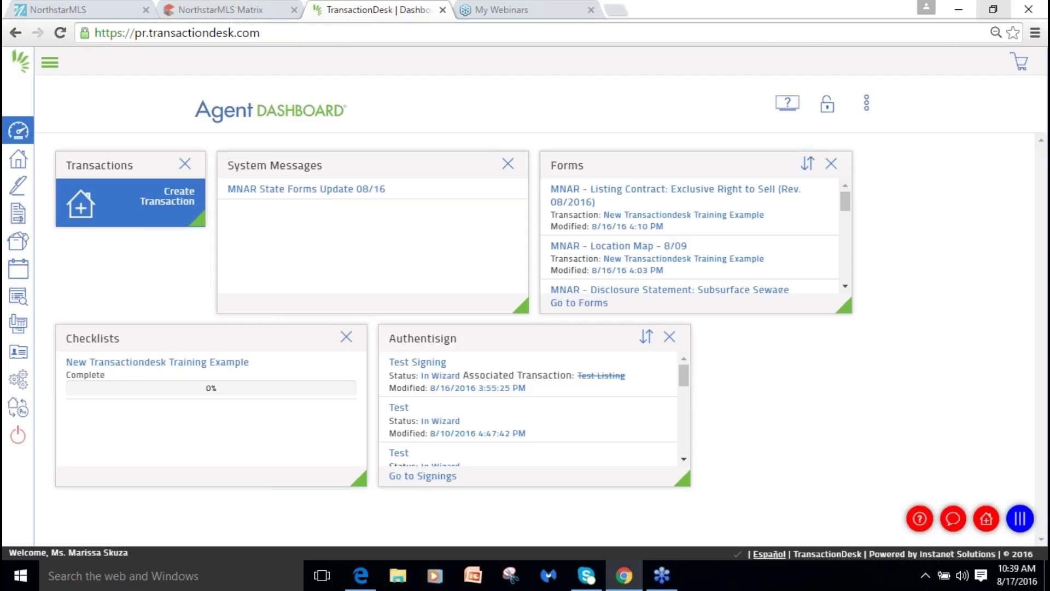
click(869, 105)
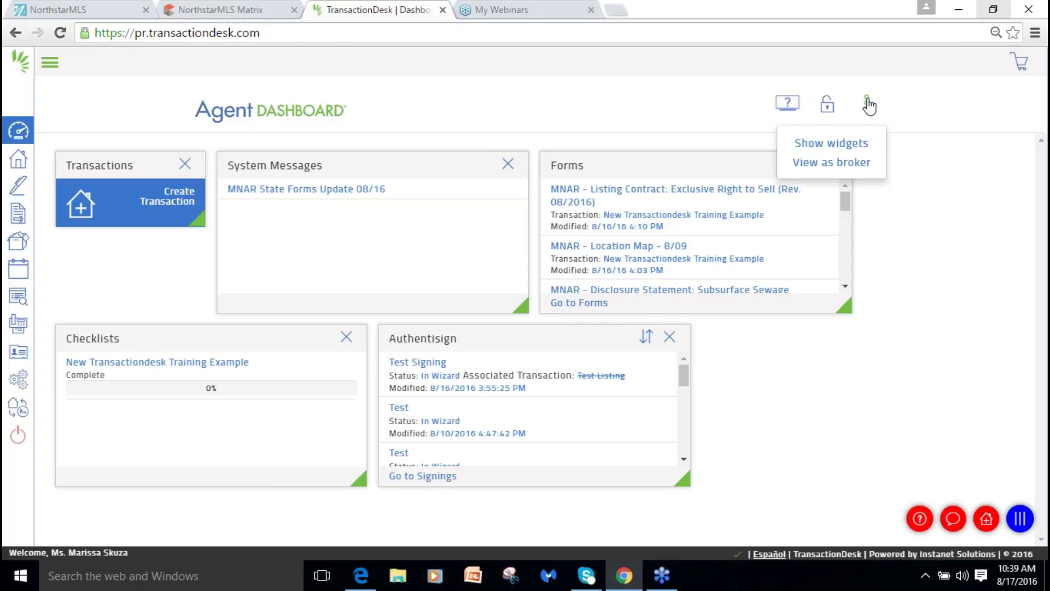
click(848, 146)
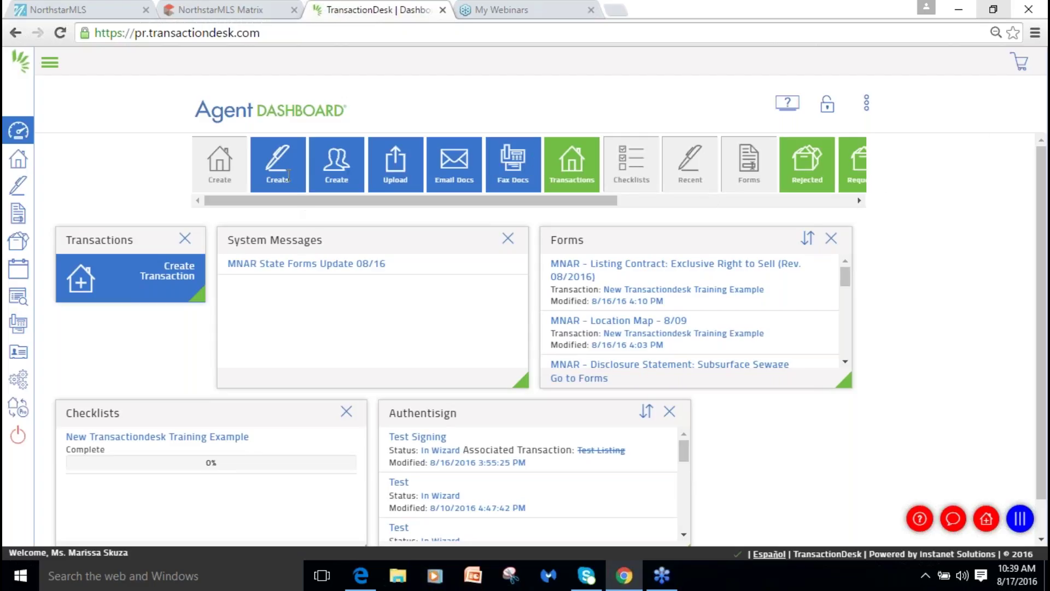
drag(286, 168, 140, 358)
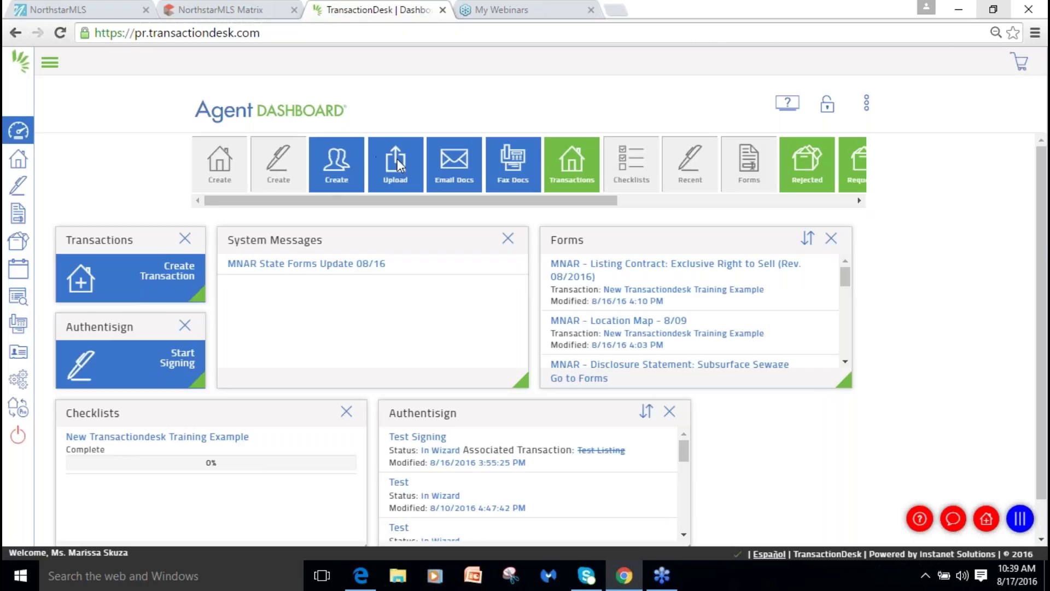
drag(400, 167, 900, 254)
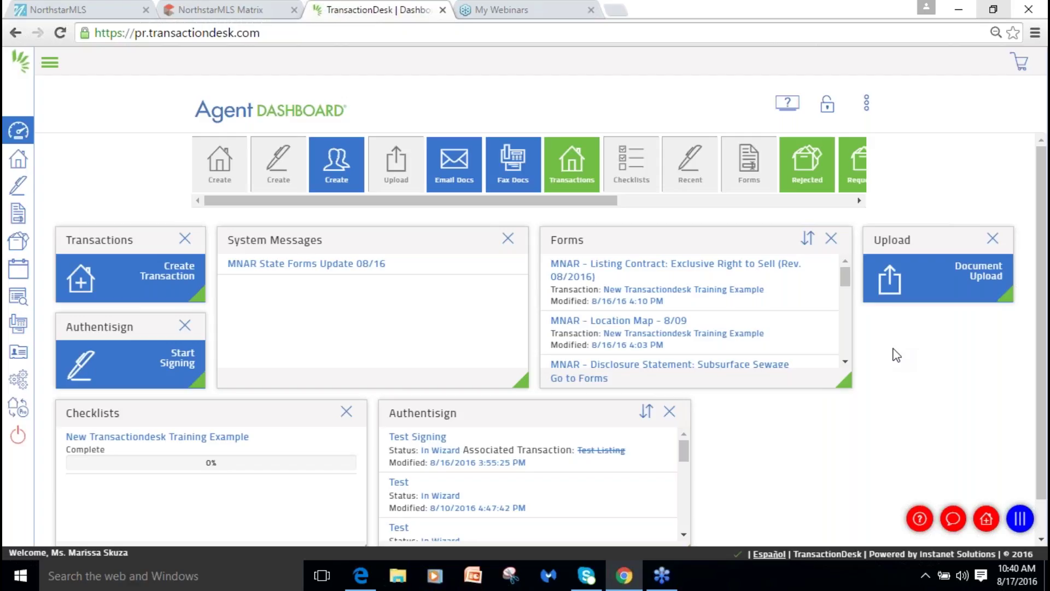
Lock and unlock the Agent Dashboard, and move the Authentisign signings list beneath the Forms widget.
click(828, 116)
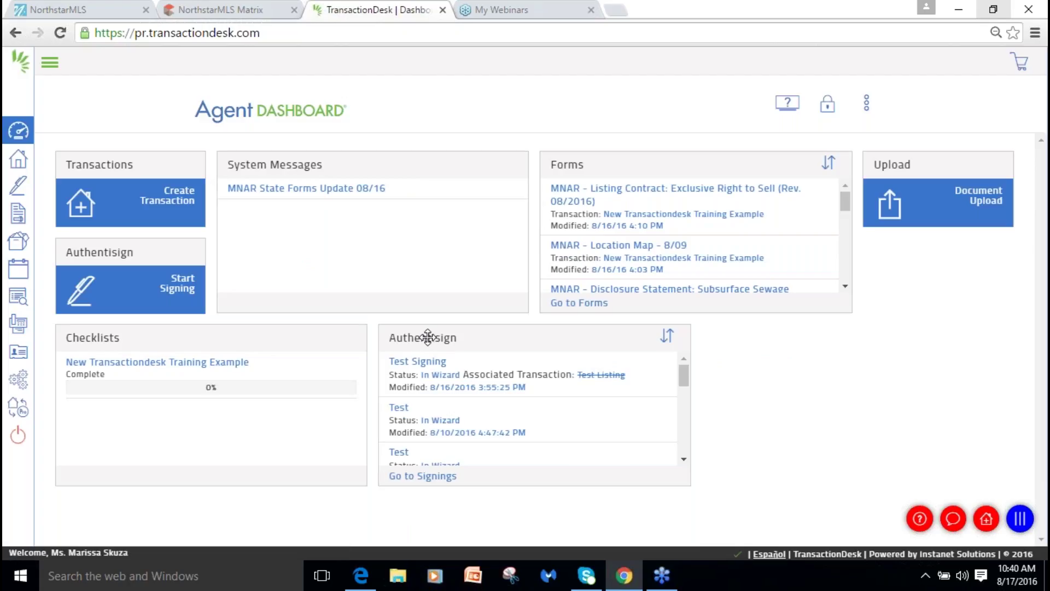
click(825, 109)
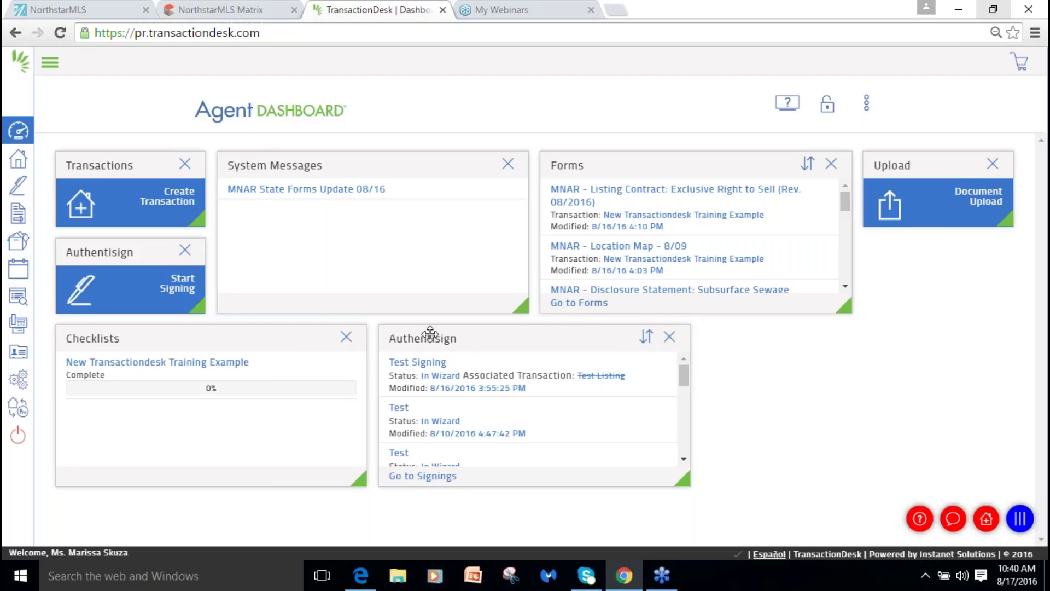
drag(431, 334, 512, 360)
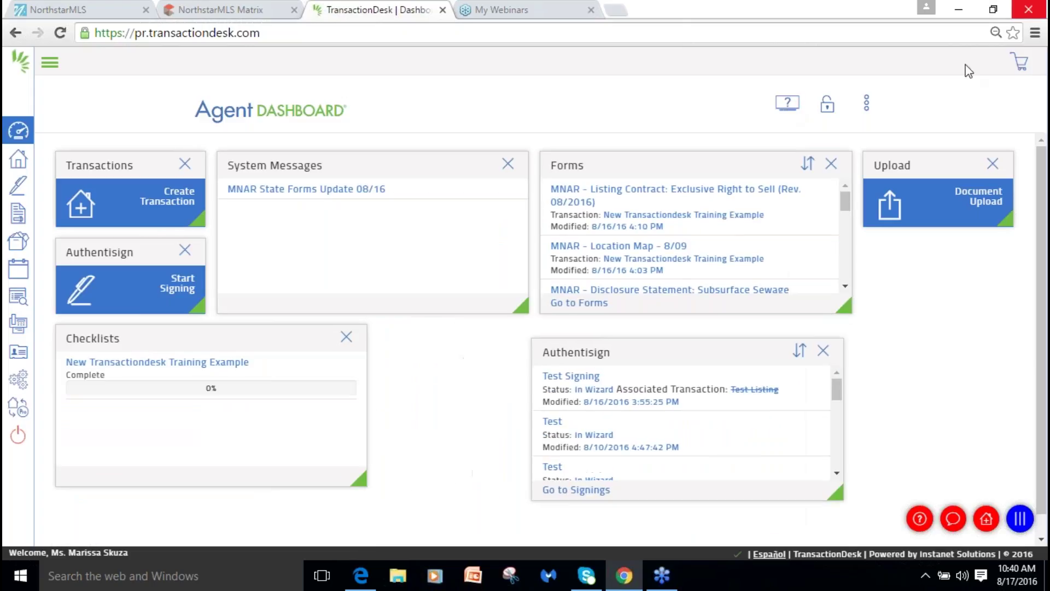
Return the dashboard to the broker view and unlock its layout for editing.
click(867, 114)
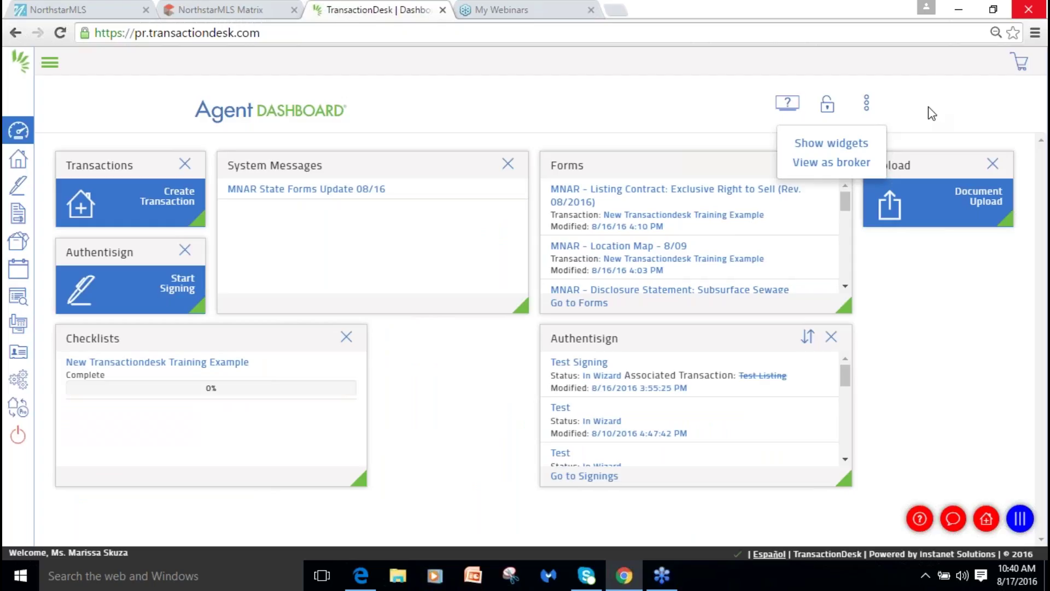
click(866, 113)
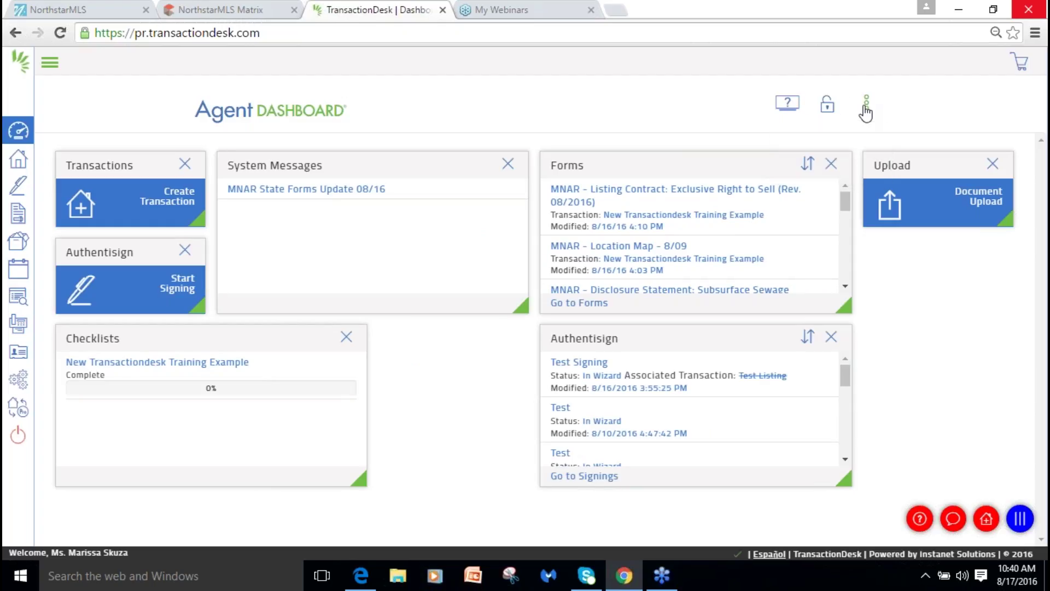
click(865, 113)
click(839, 163)
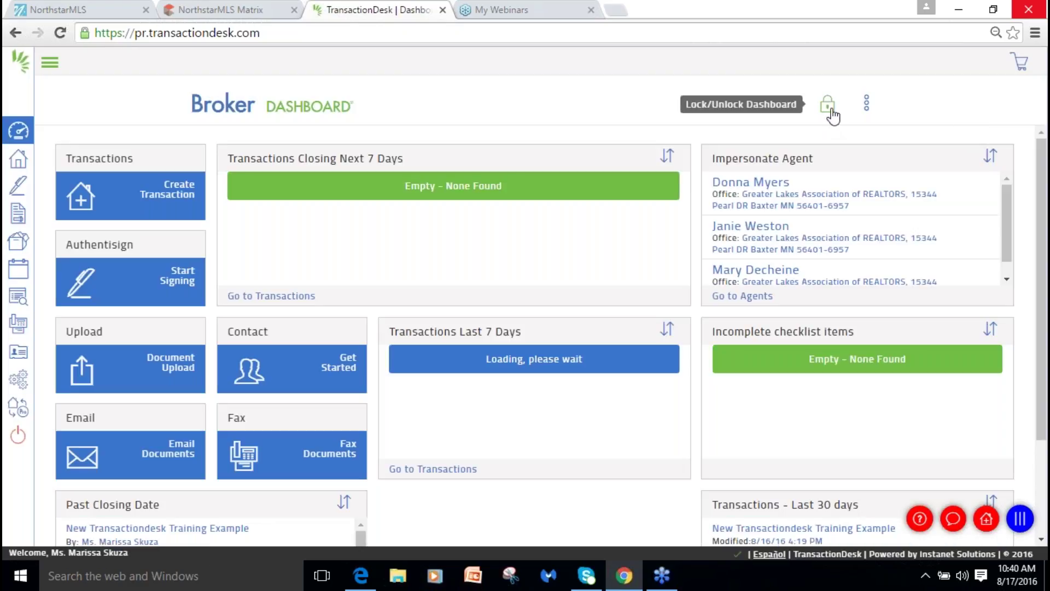
click(829, 106)
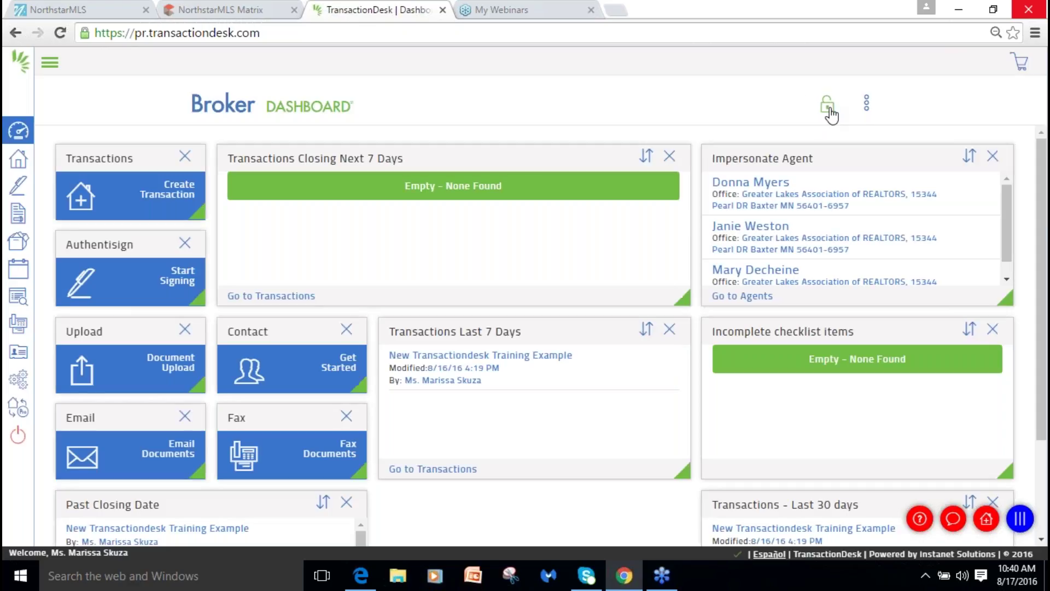
Try to add the Expired transactions data widget to the Broker Dashboard from the available widgets.
click(867, 104)
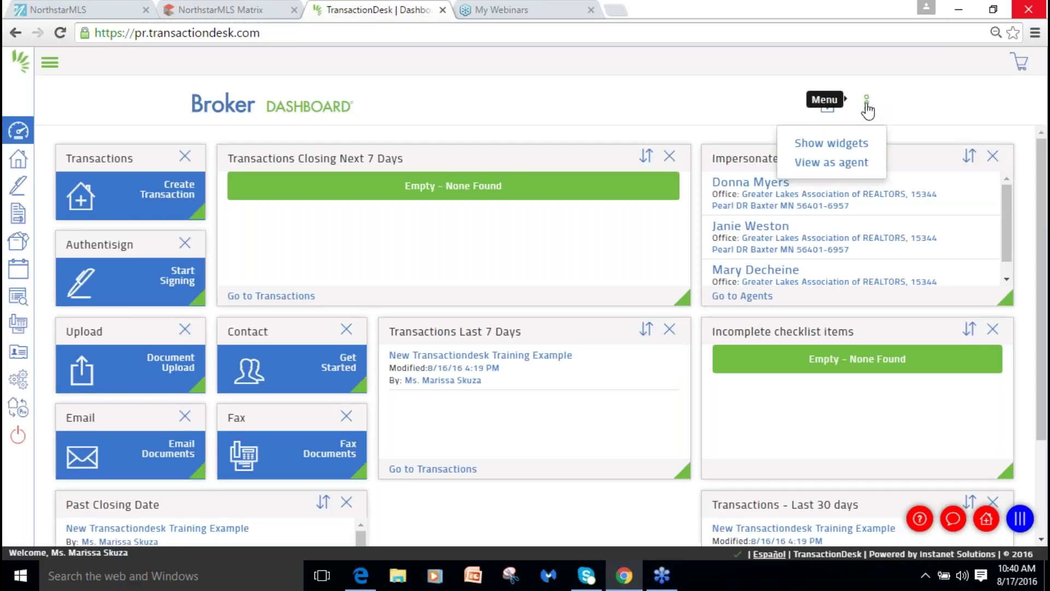
click(832, 143)
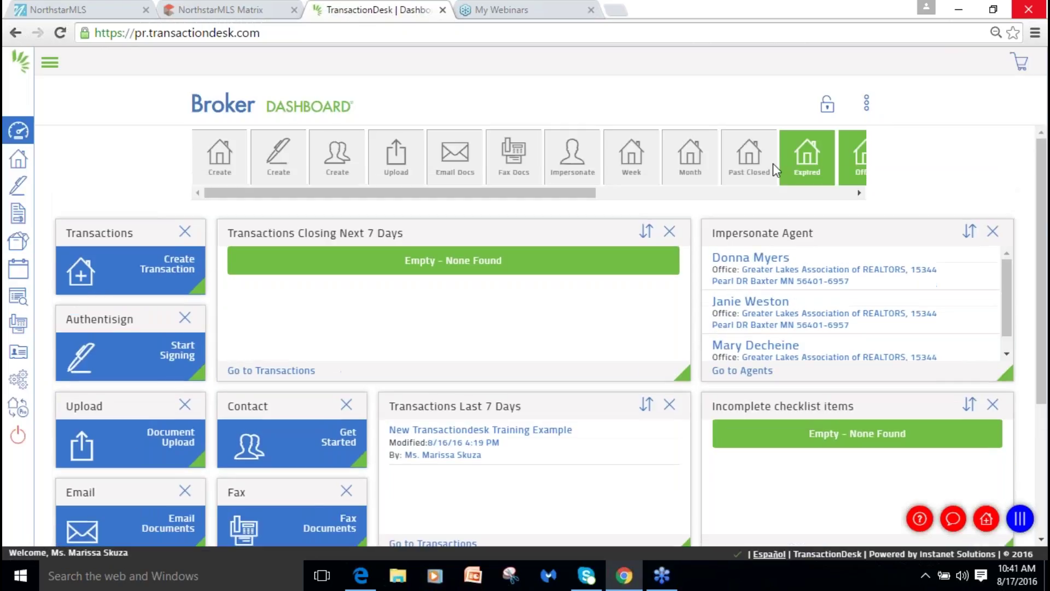
drag(807, 158, 479, 391)
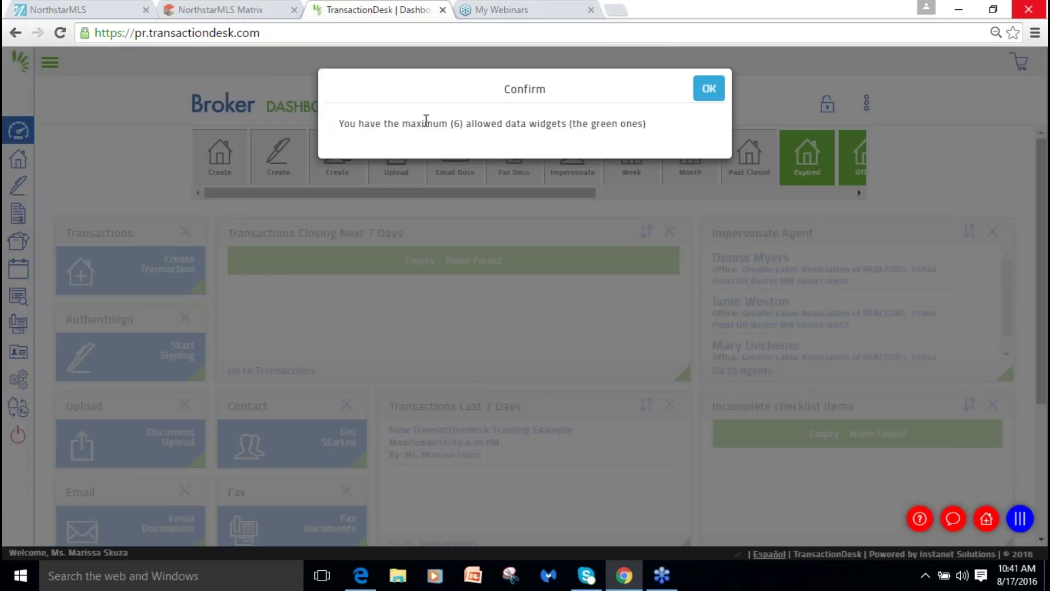
click(708, 88)
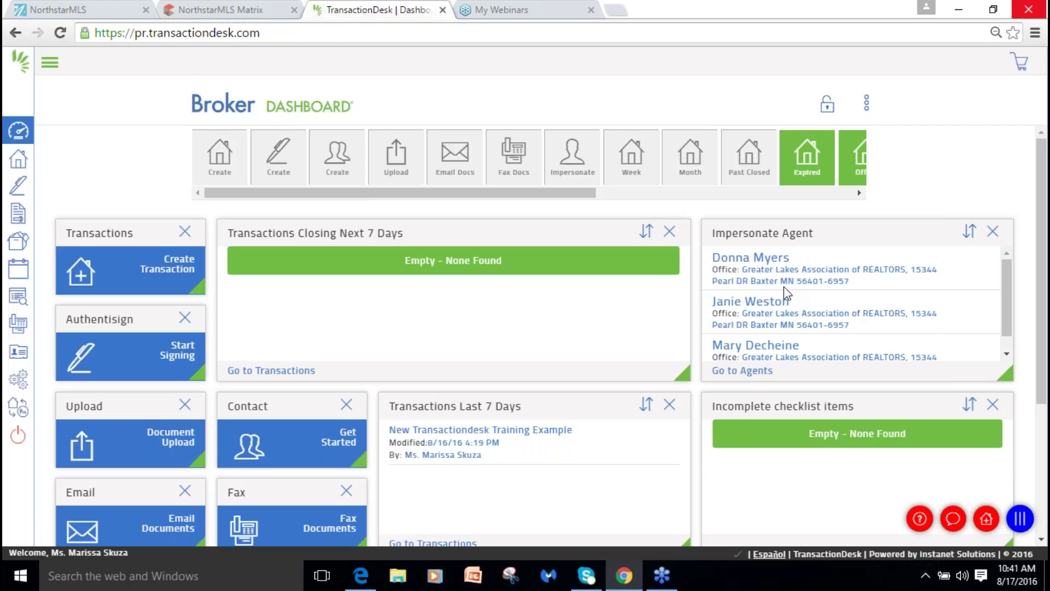
Impersonate the first agent in the Impersonate Agent list and return to using the own account.
click(746, 262)
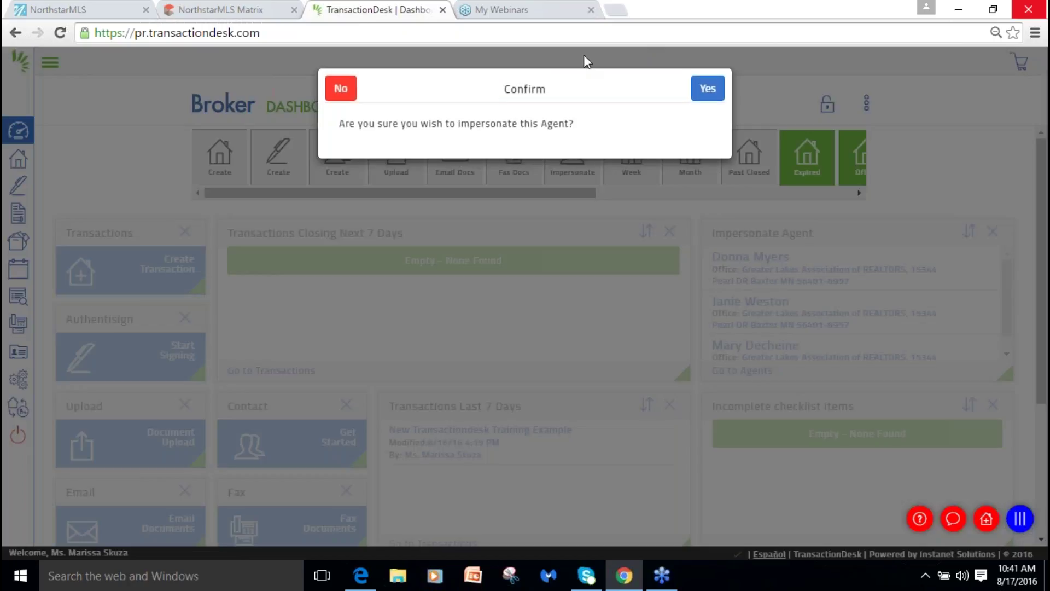
click(706, 88)
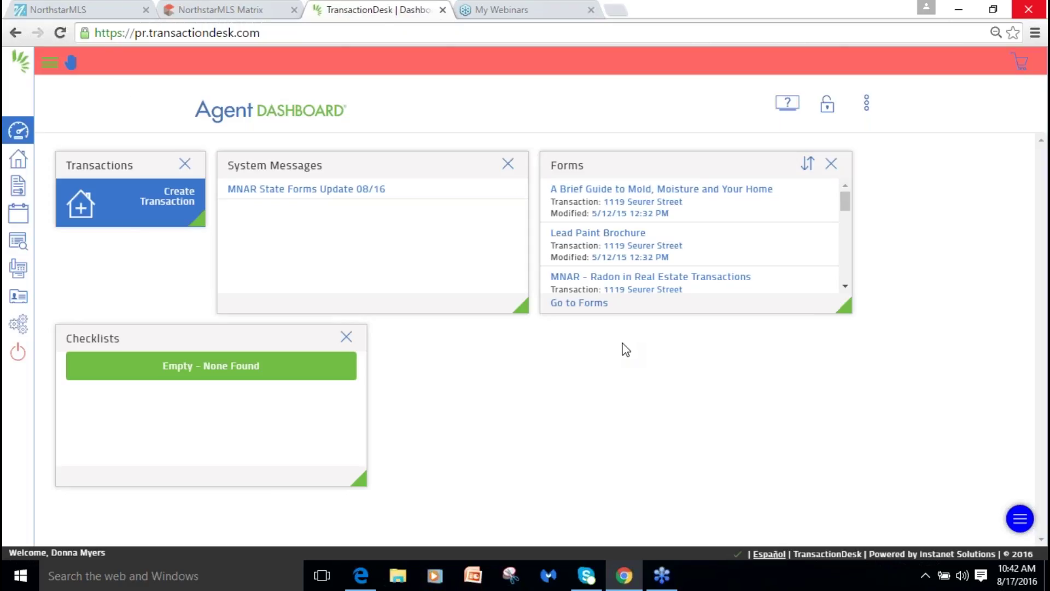
click(72, 63)
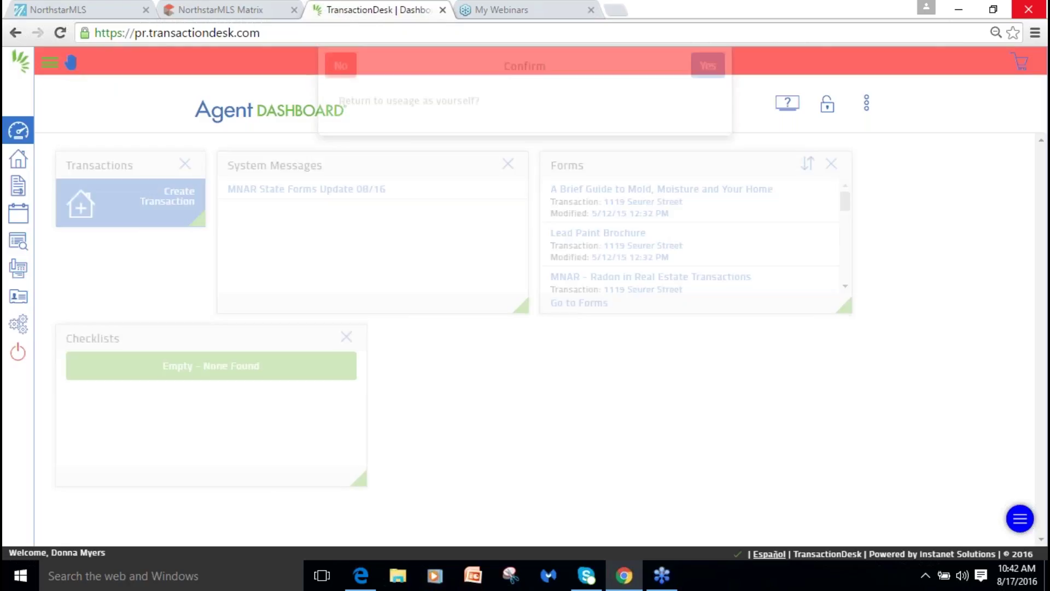
click(706, 91)
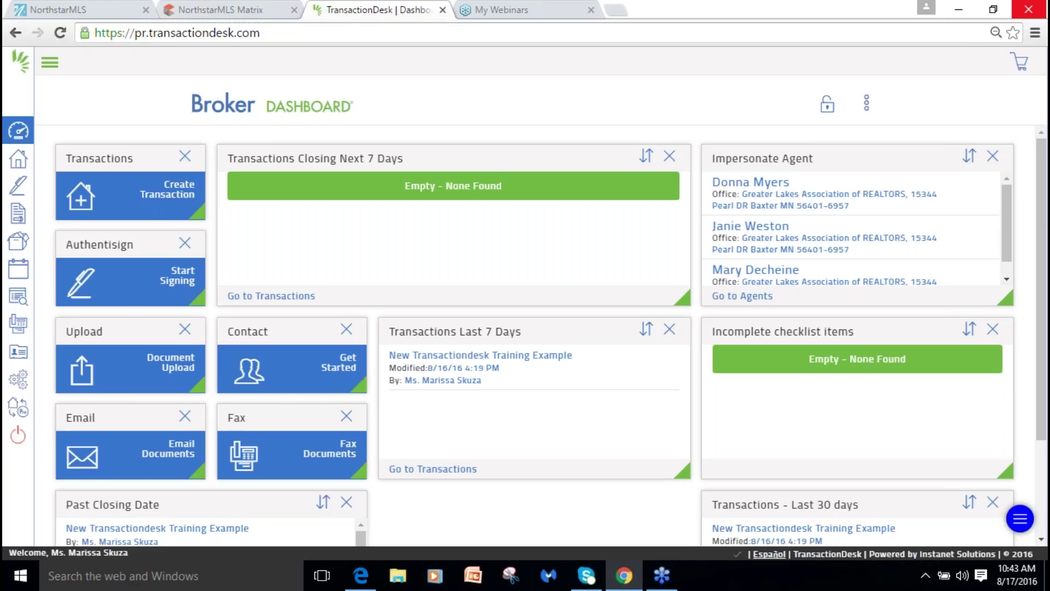
View the InstanetFax page, and open the New Transactiondesk Training Example transaction to look through its dashboard widgets.
click(16, 325)
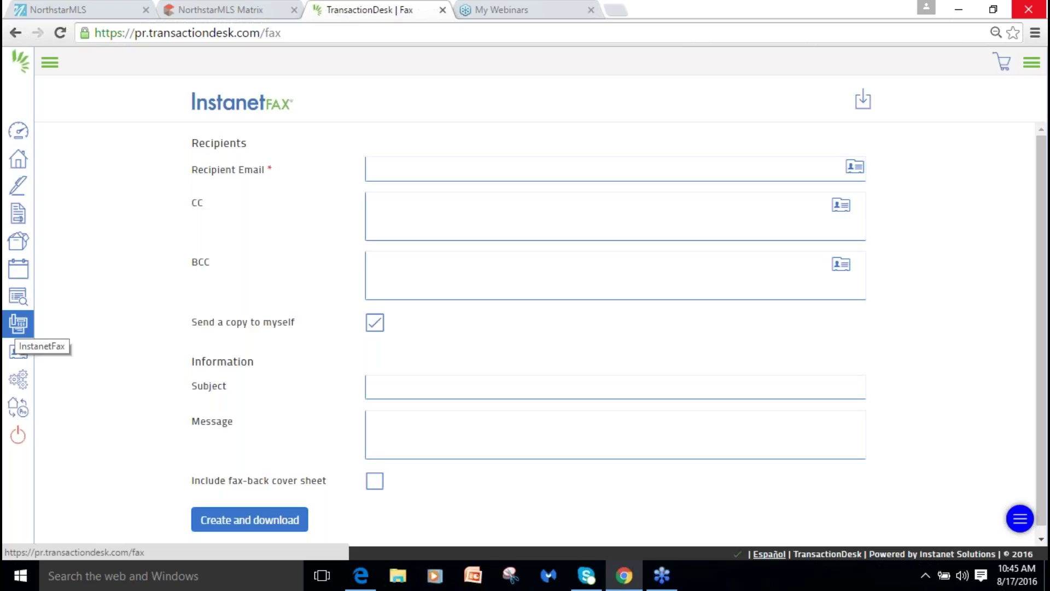
click(19, 160)
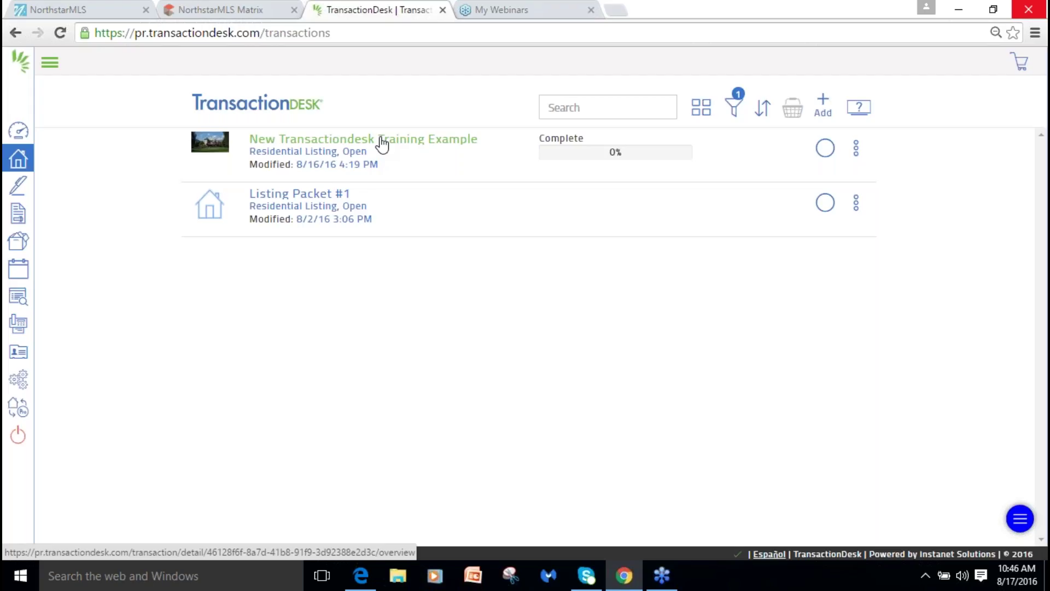
click(298, 141)
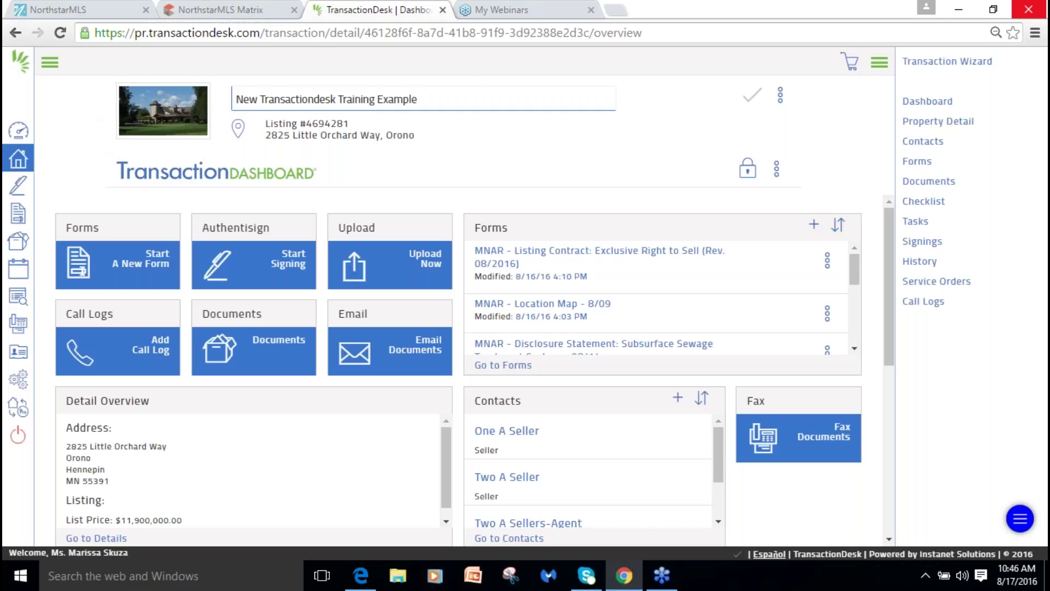
mouse_move(170, 118)
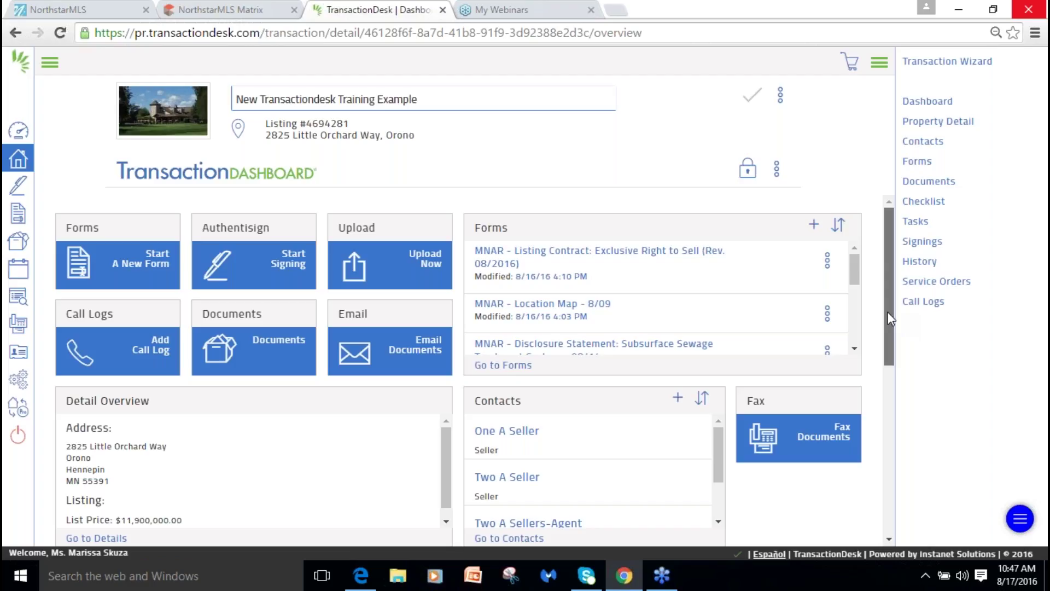
drag(887, 326, 878, 421)
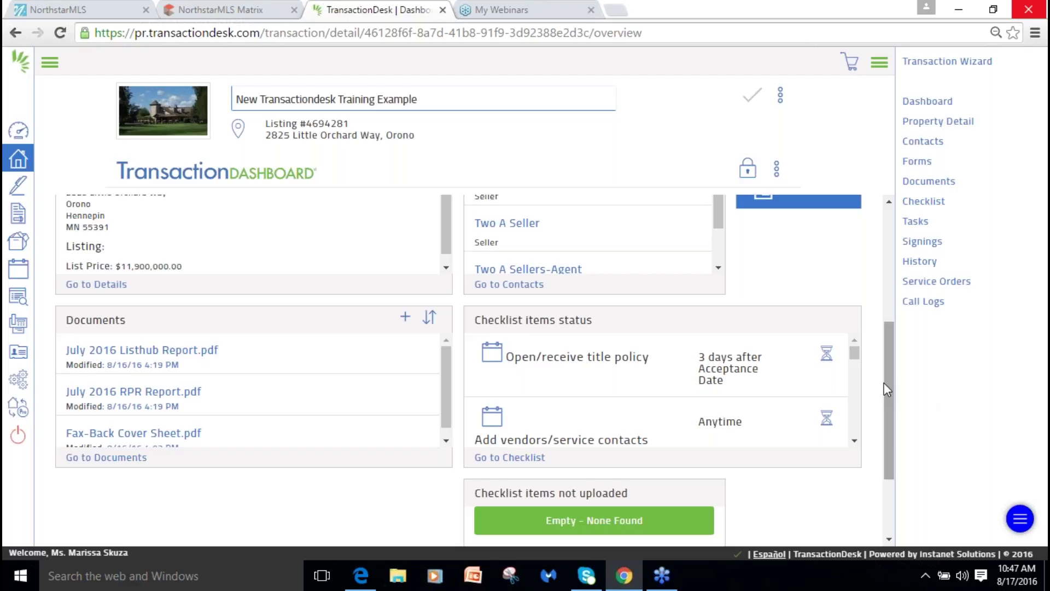
scroll(878, 399, down, 2)
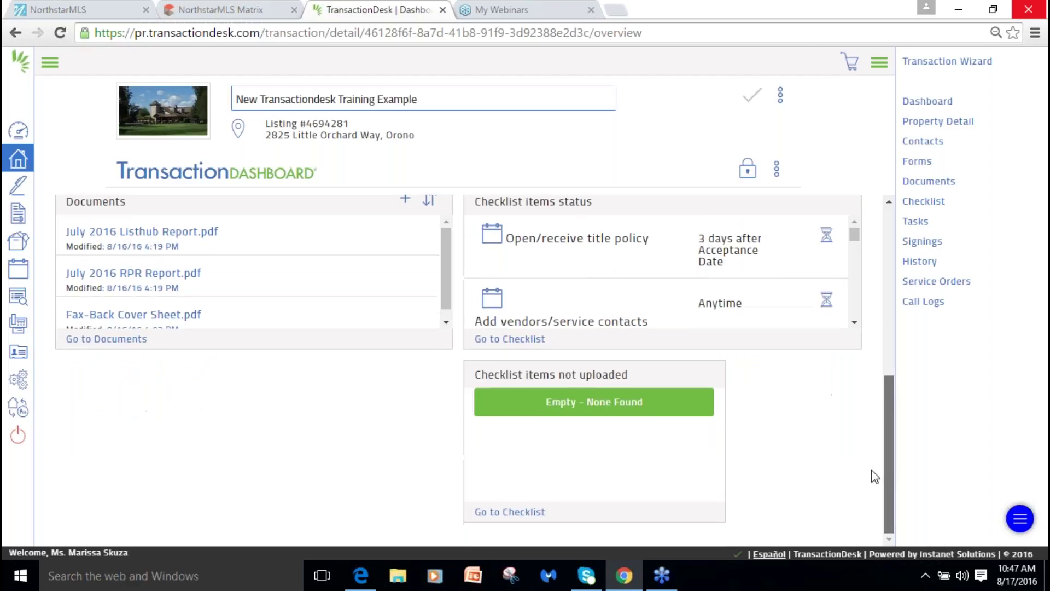
scroll(886, 383, up, 1)
scroll(888, 366, up, 2)
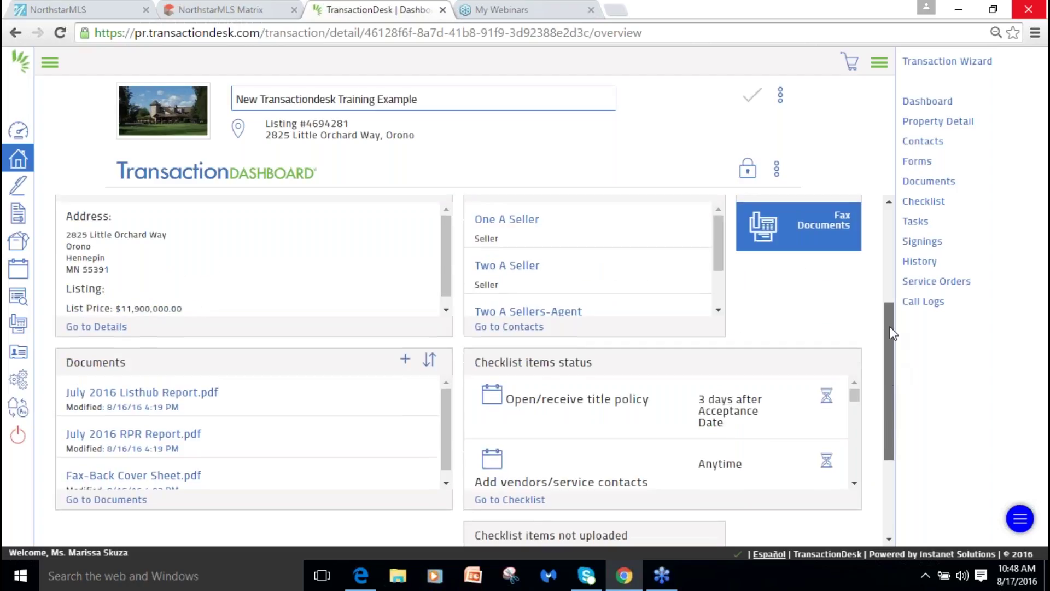
Return to the start of the transaction dashboard and open the Create Transaction form.
scroll(897, 333, up, 2)
scroll(899, 304, up, 2)
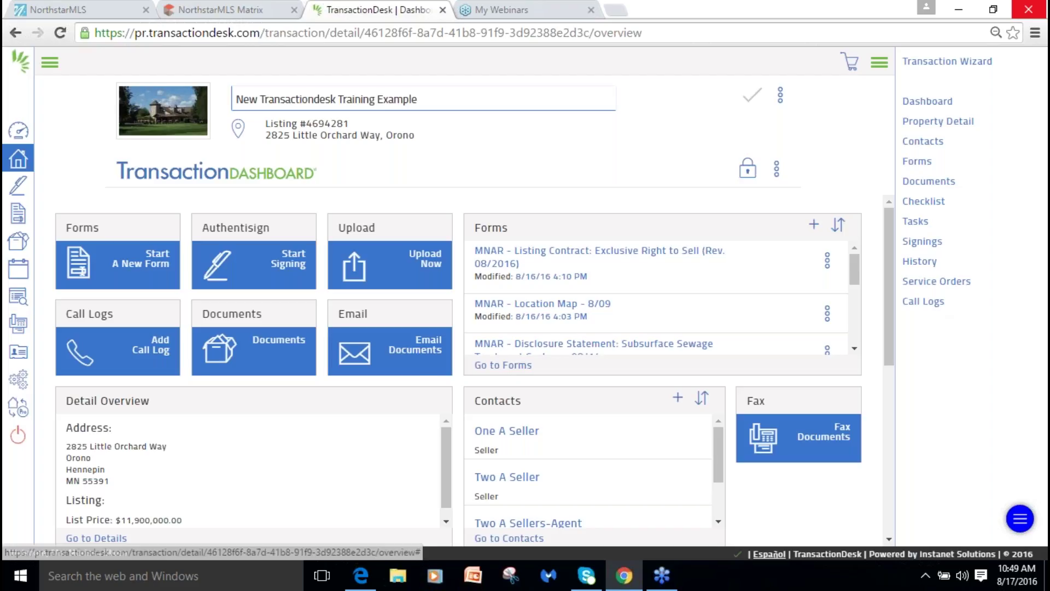
click(1019, 528)
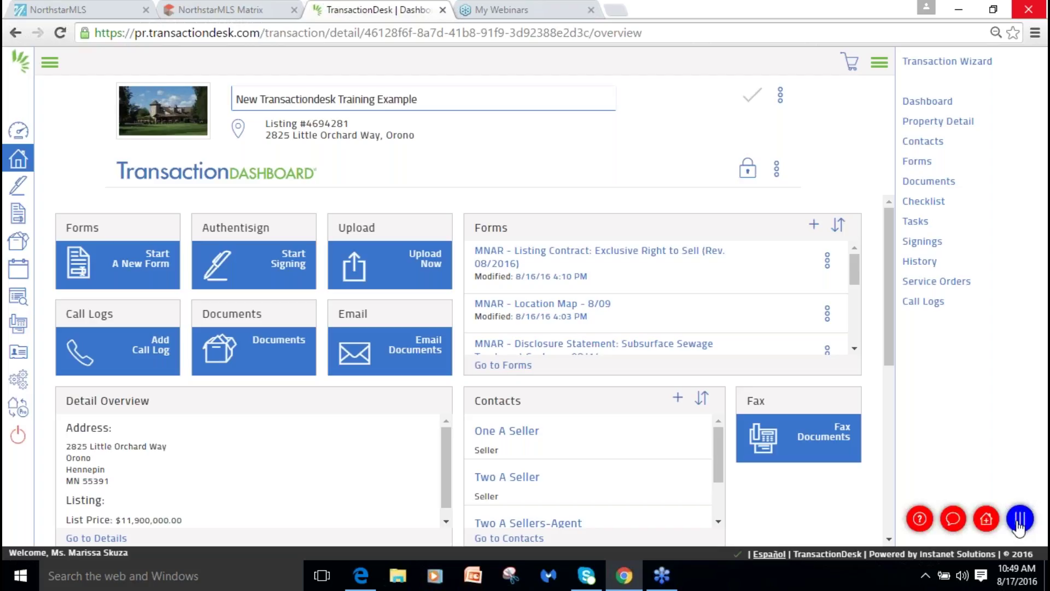
click(986, 519)
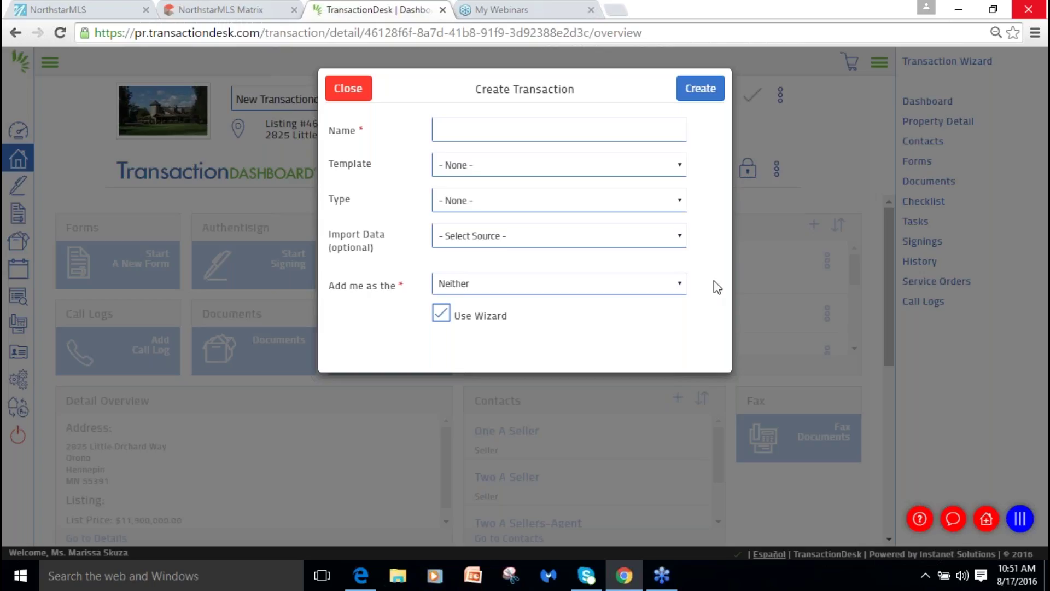
Switch to NorthstarMLS Matrix, open the Rush Lake listing from the Market Watch new listings, and select its MLS number.
click(227, 10)
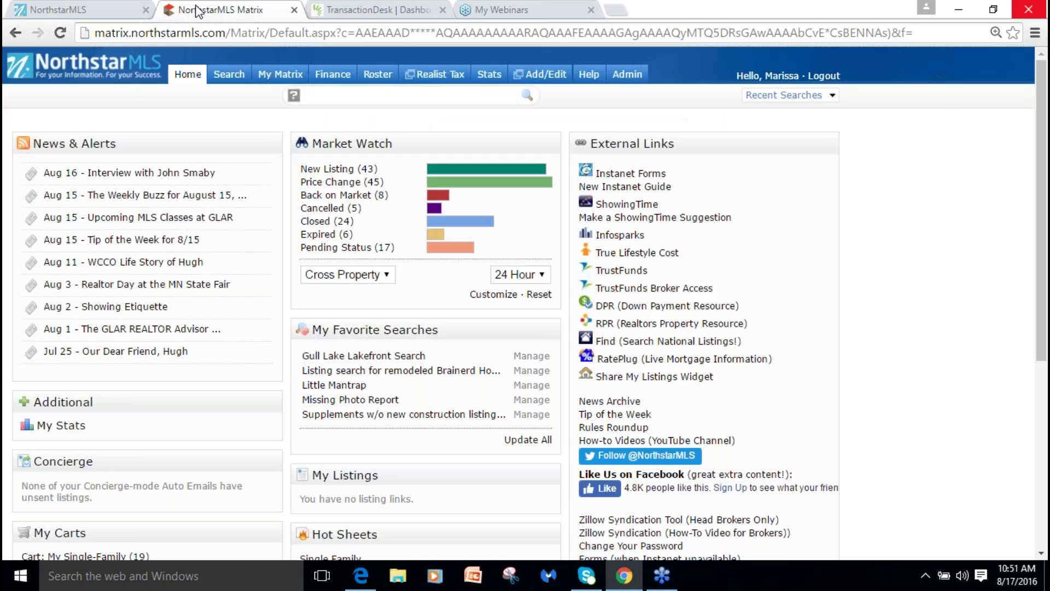
mouse_move(284, 179)
click(339, 169)
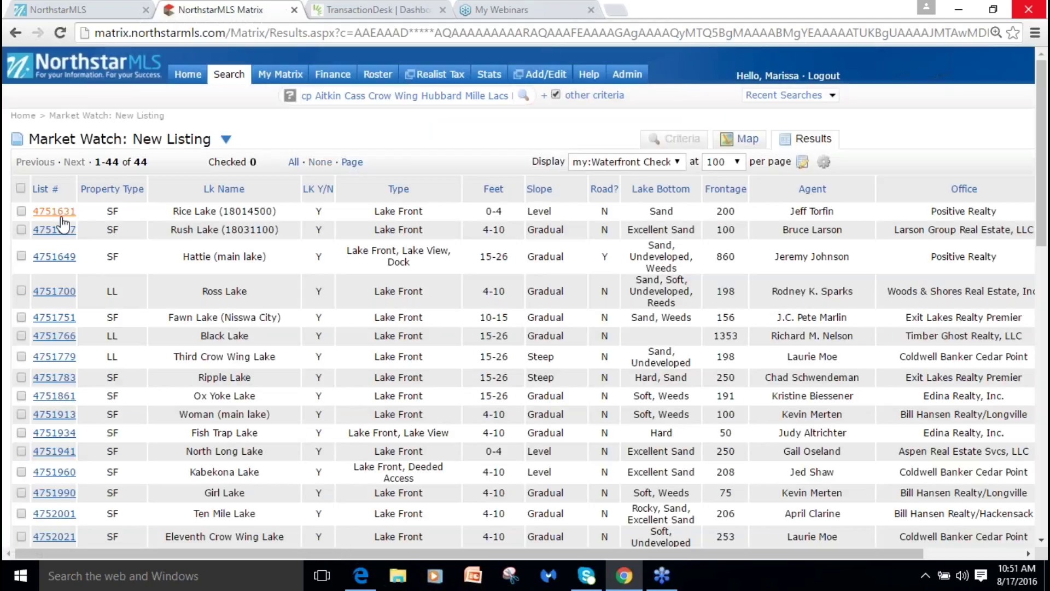
click(60, 226)
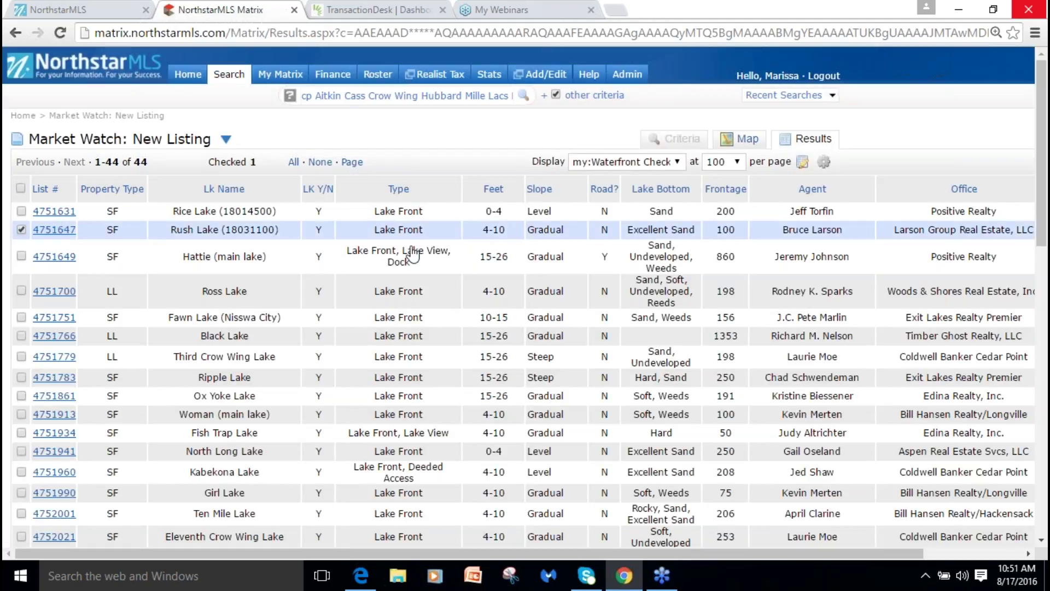
click(54, 232)
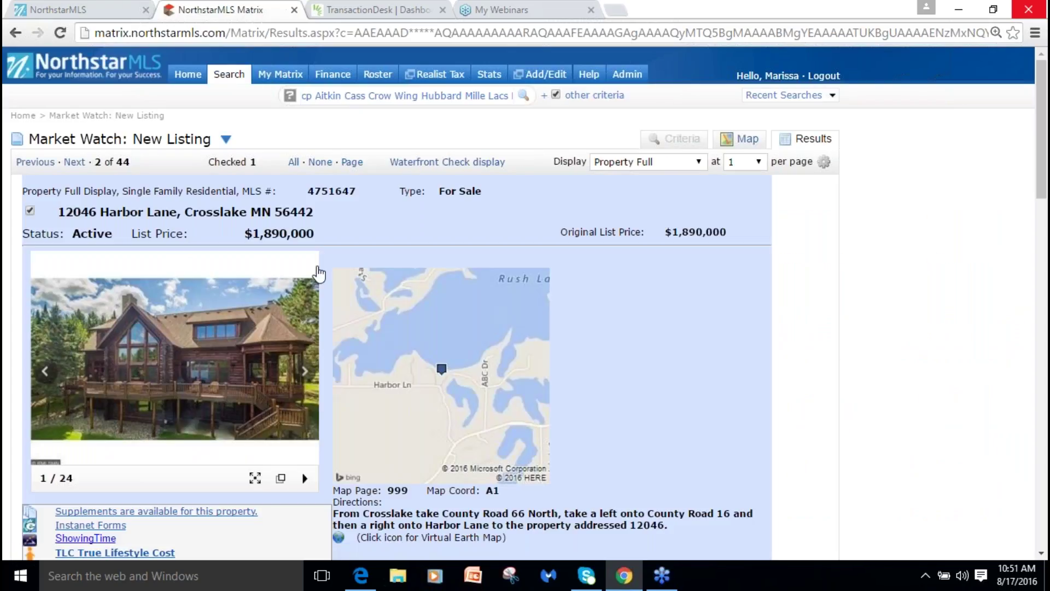
drag(358, 192, 306, 195)
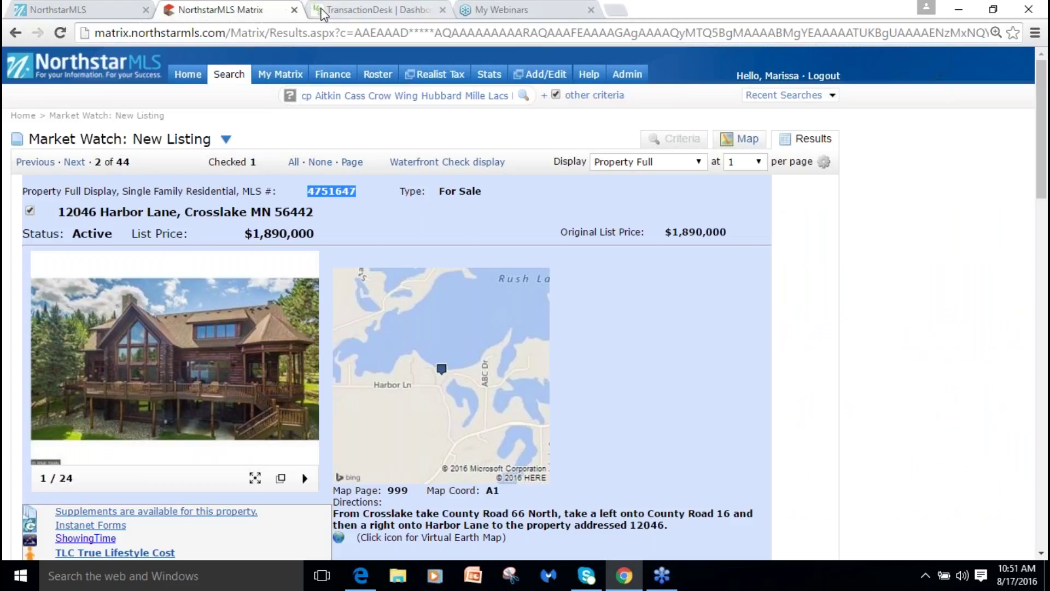
Switch back to TransactionDesk and name the new transaction Test Listing New Transaction Desk.
click(361, 10)
click(488, 134)
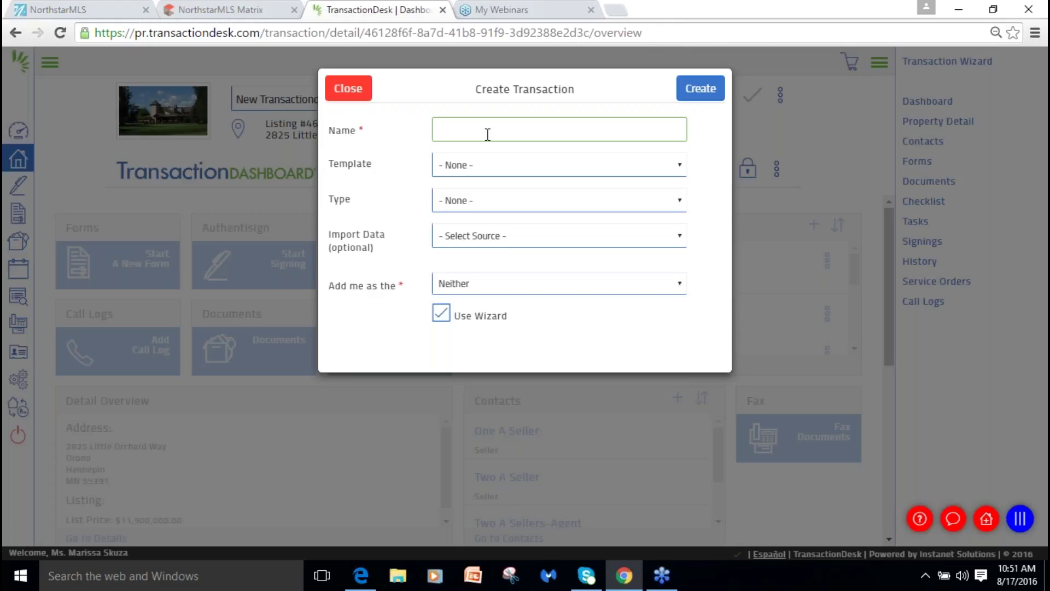
text(Testing)
key(BackSpace)
key(BackSpace)
key(BackSpace)
text(Listing New Transaction Desk)
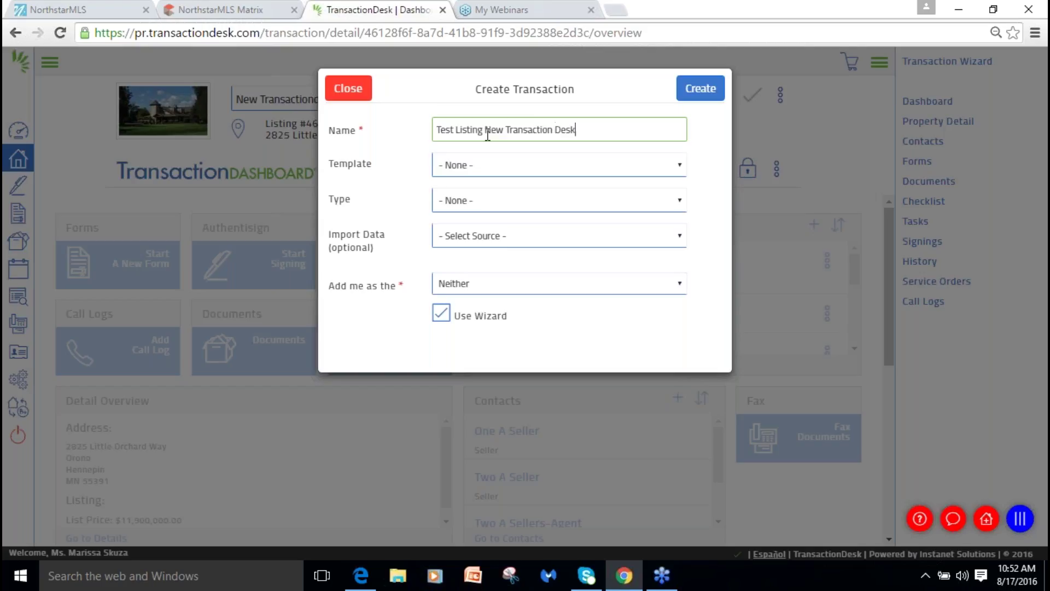
key(Tab)
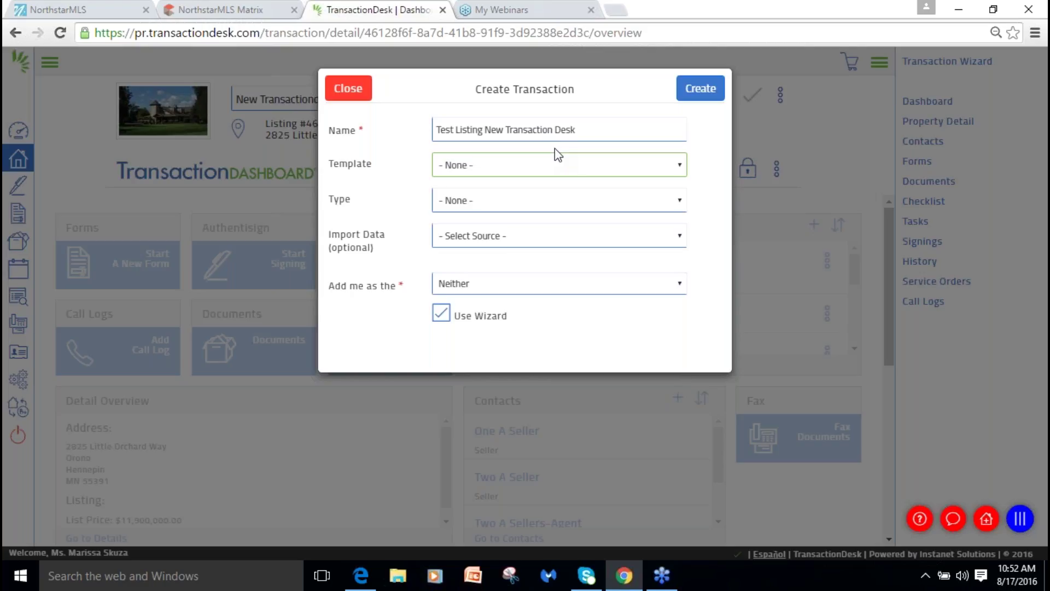
Apply the SF Residential Listing Packet template and set the import to Northstar Listing data, Residential, MLS number 4751647.
click(517, 173)
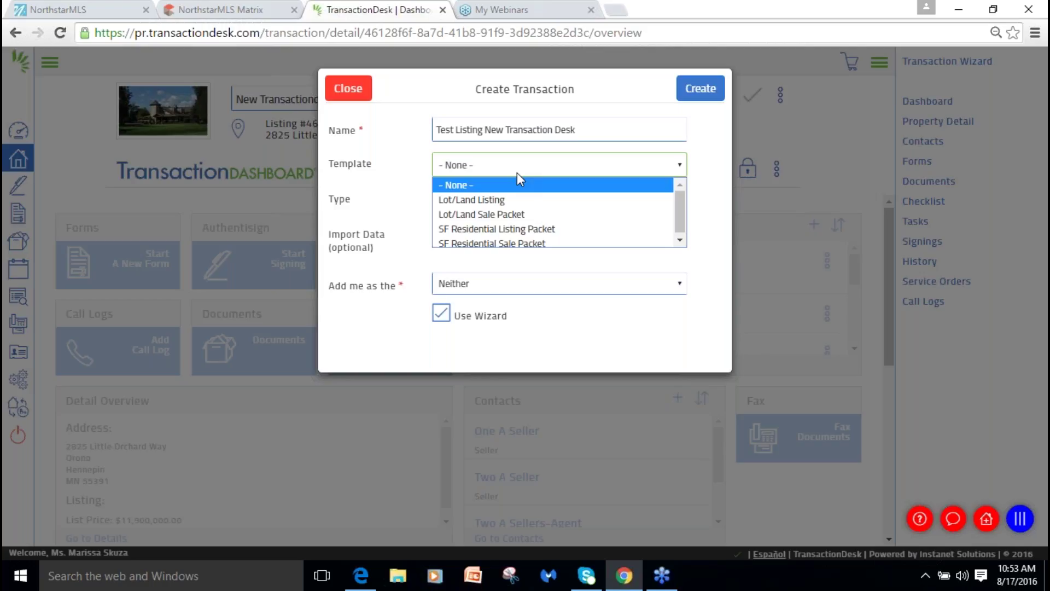
click(529, 226)
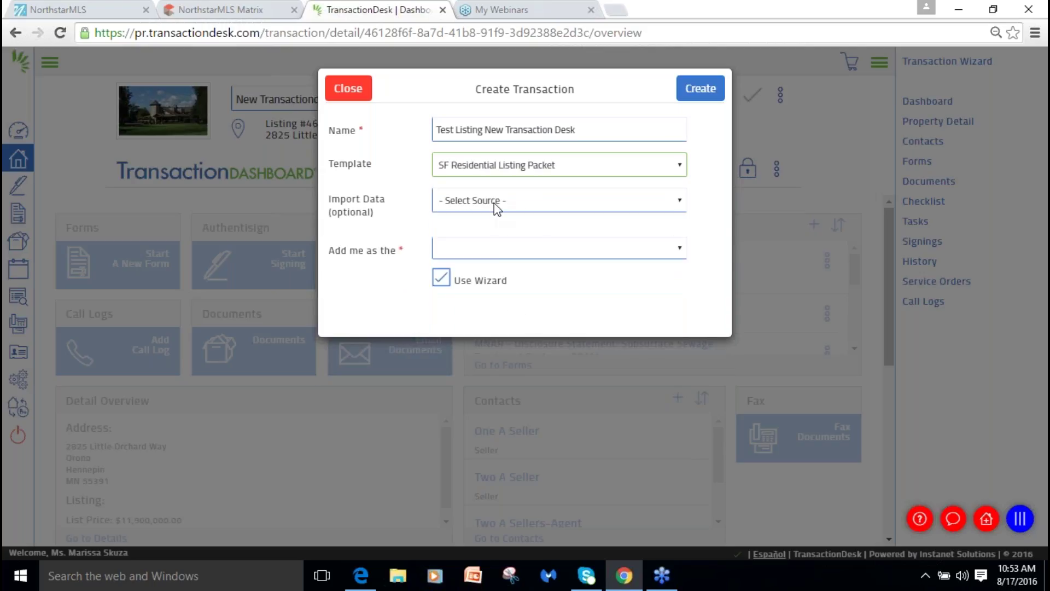
click(493, 202)
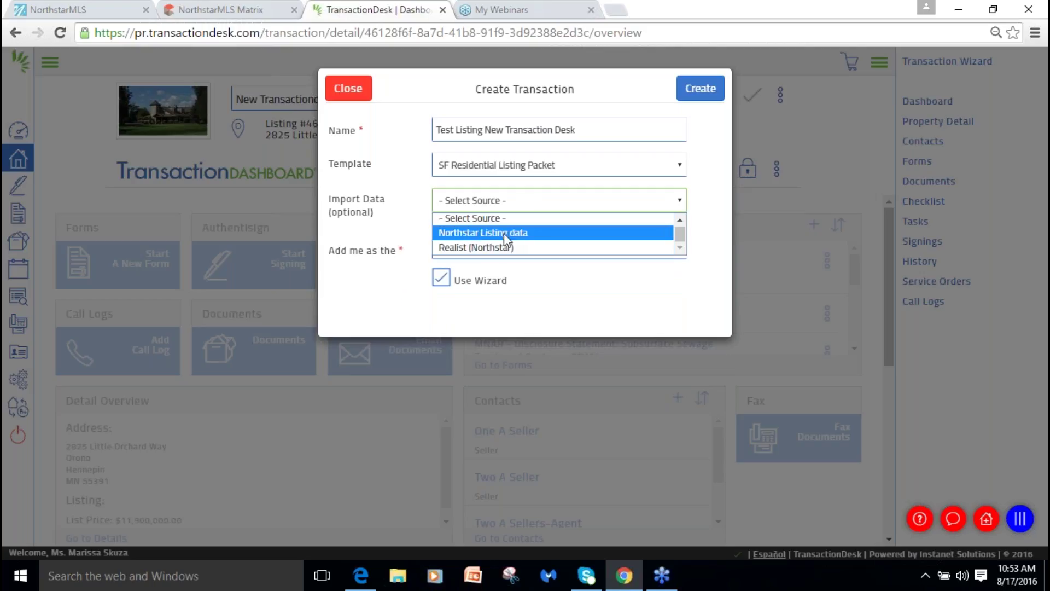
click(504, 233)
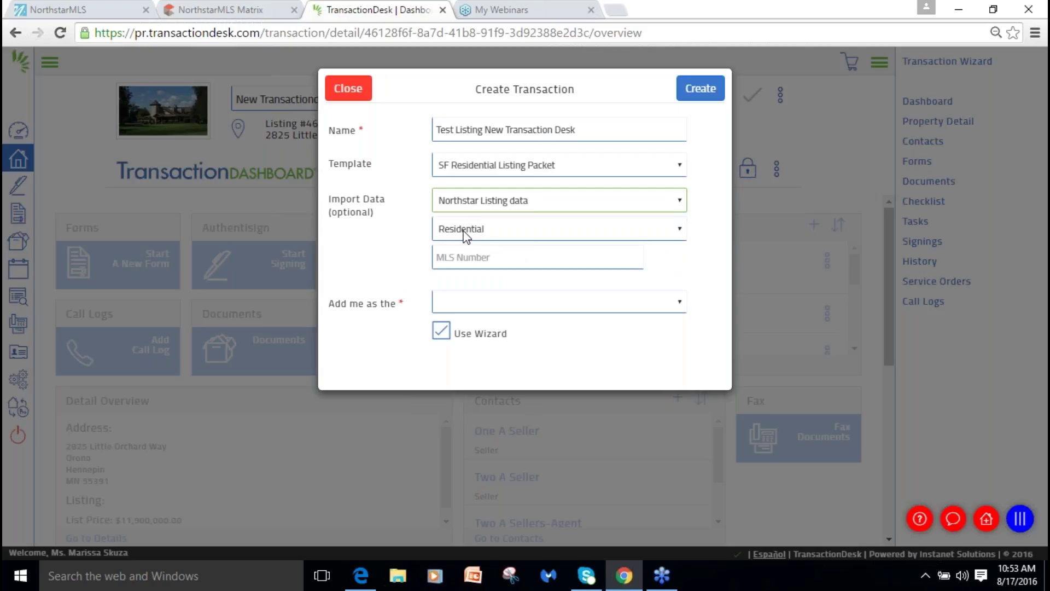
click(448, 262)
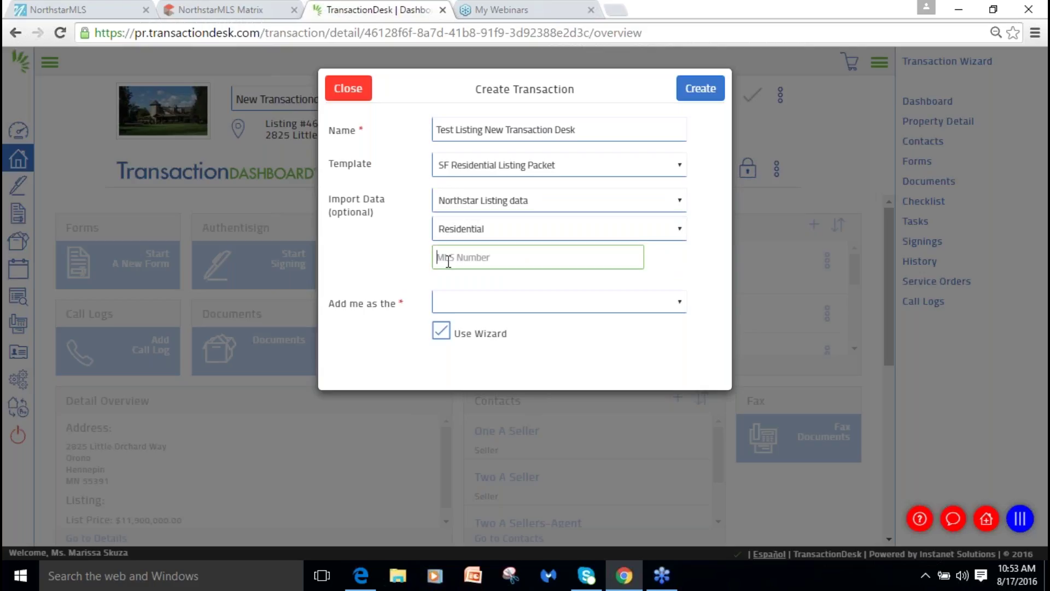
text(4751647)
key(BackSpace)
Add yourself as the Listing Agent and create the transaction with the wizard enabled.
click(443, 309)
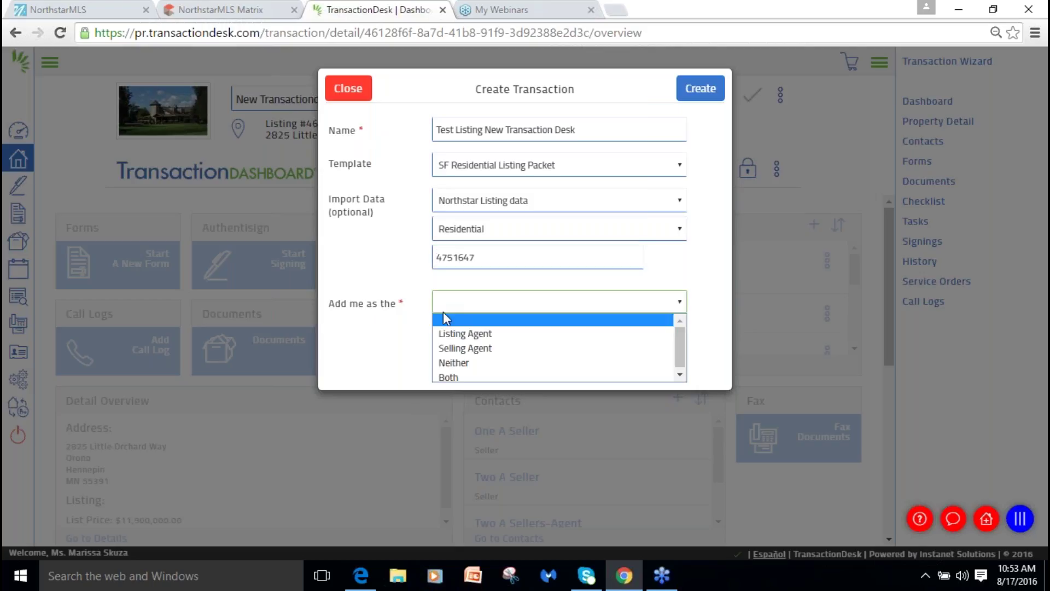
click(448, 336)
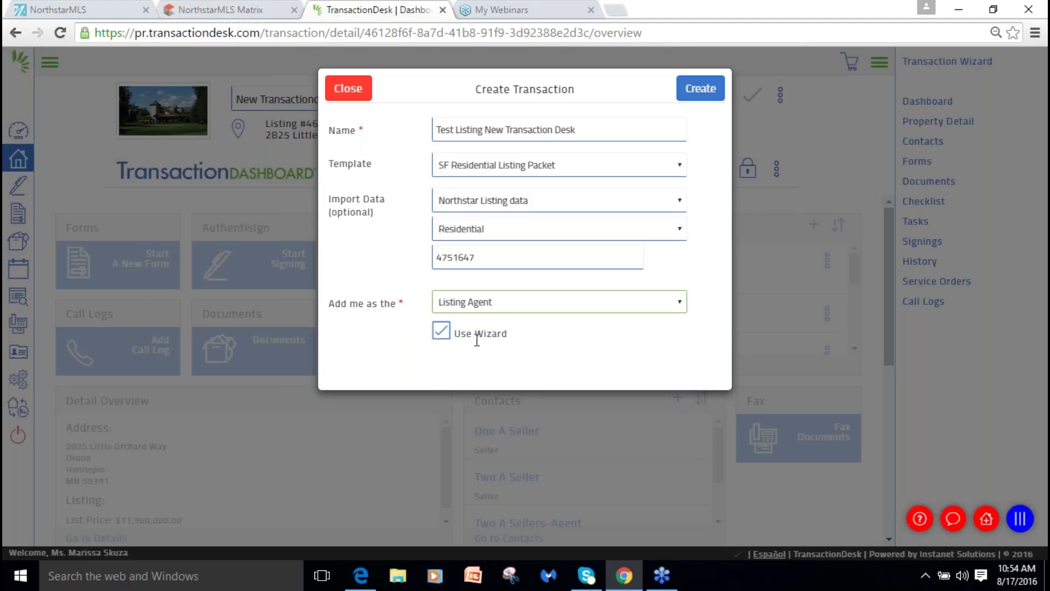
drag(475, 338, 505, 369)
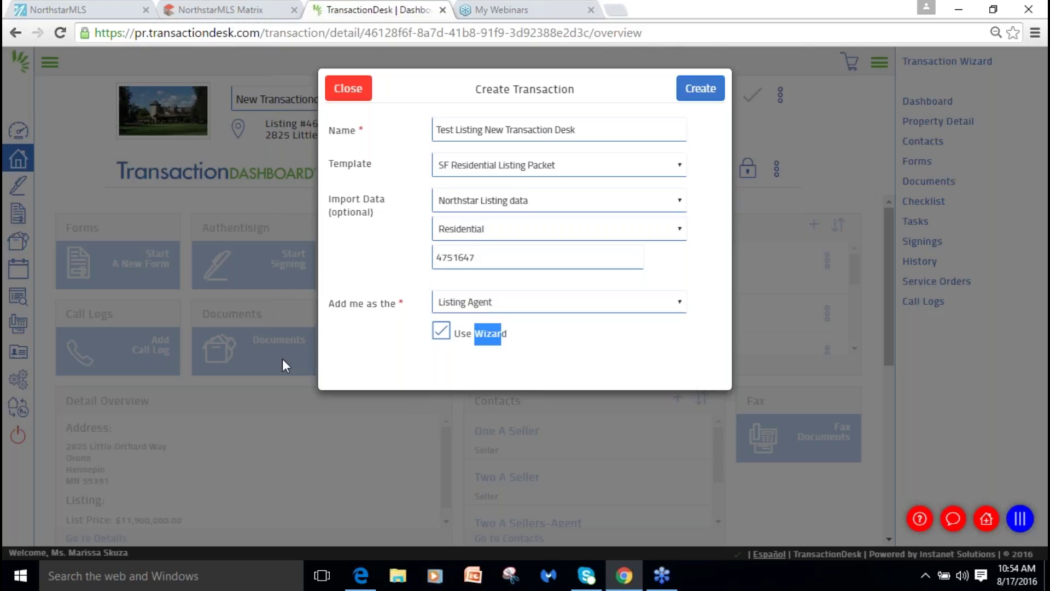
click(705, 88)
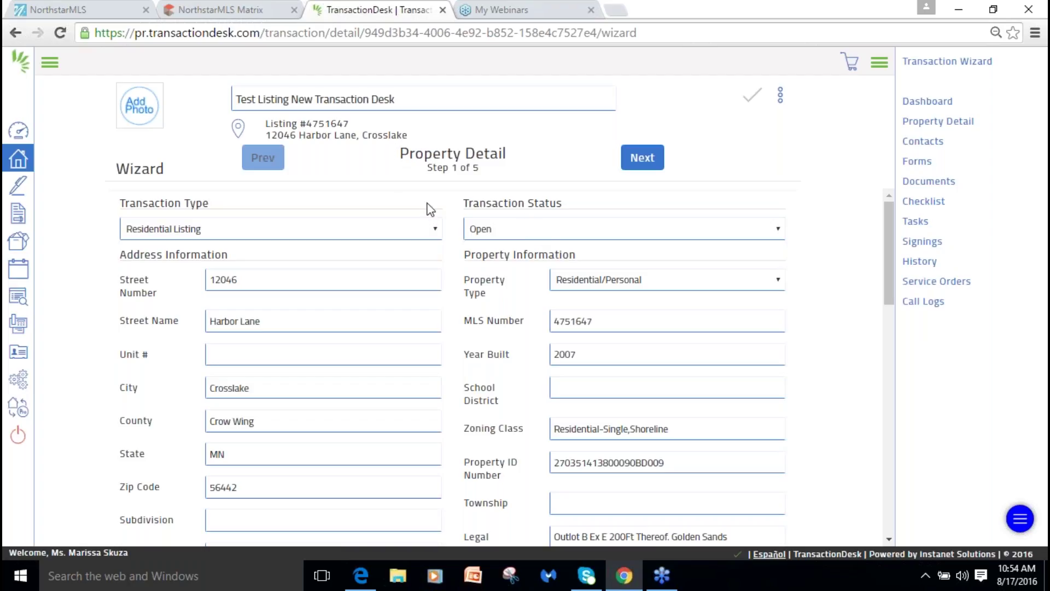
Check the Transaction Status options without changing them, and delete the first five digits of the Property ID Number.
click(479, 232)
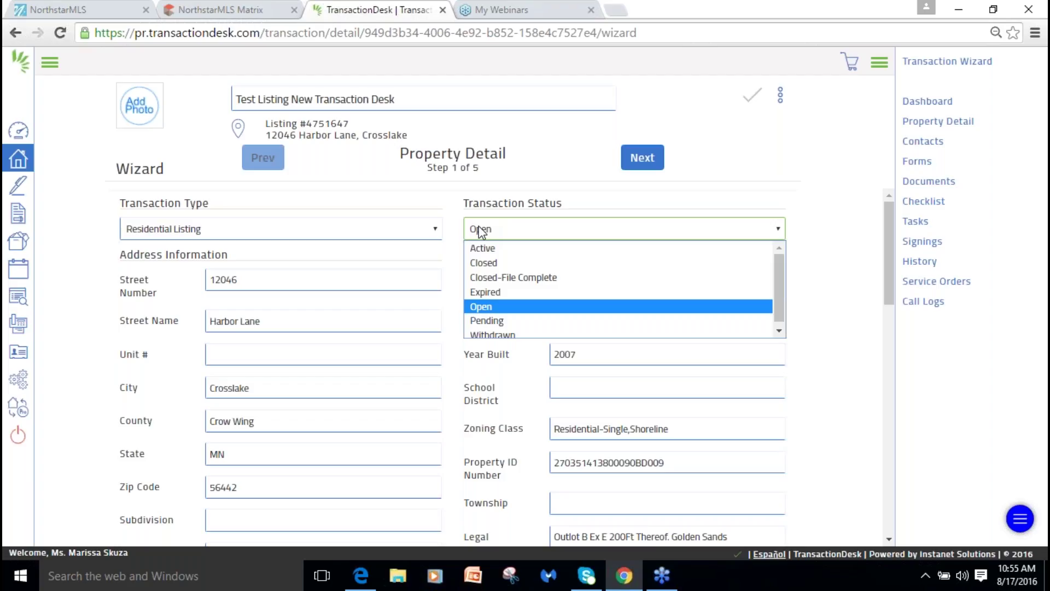
click(824, 132)
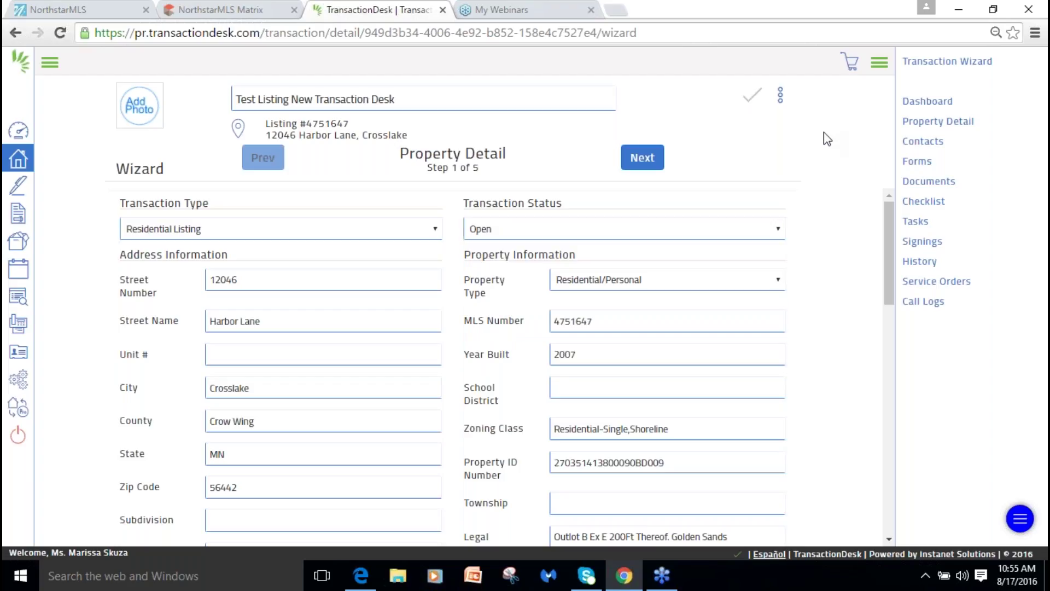
click(578, 463)
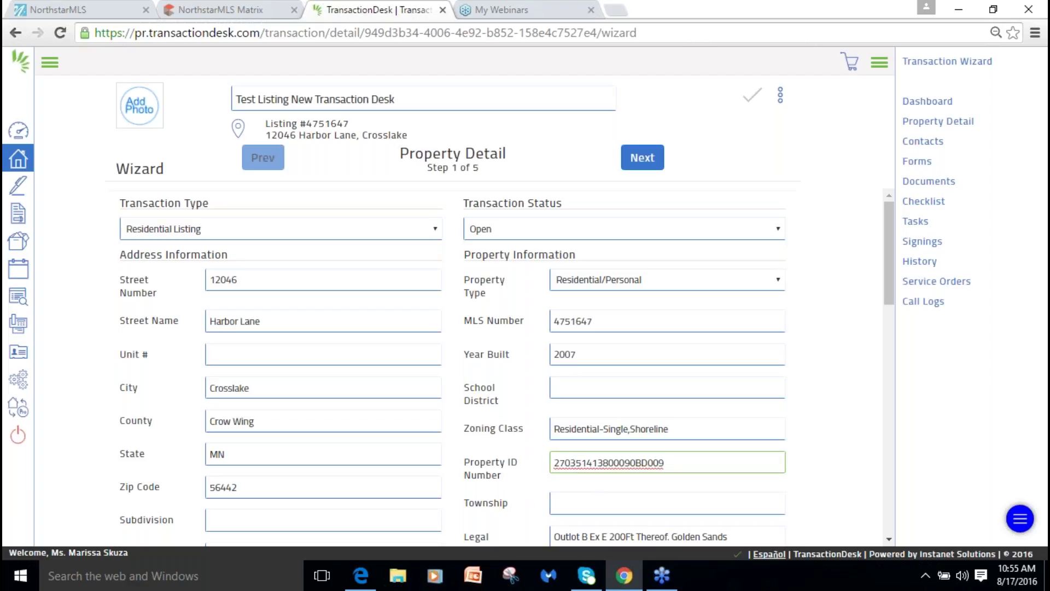
key(BackSpace)
key(BackSpace)
key(BackSpace)
key(BackSpace)
key(BackSpace)
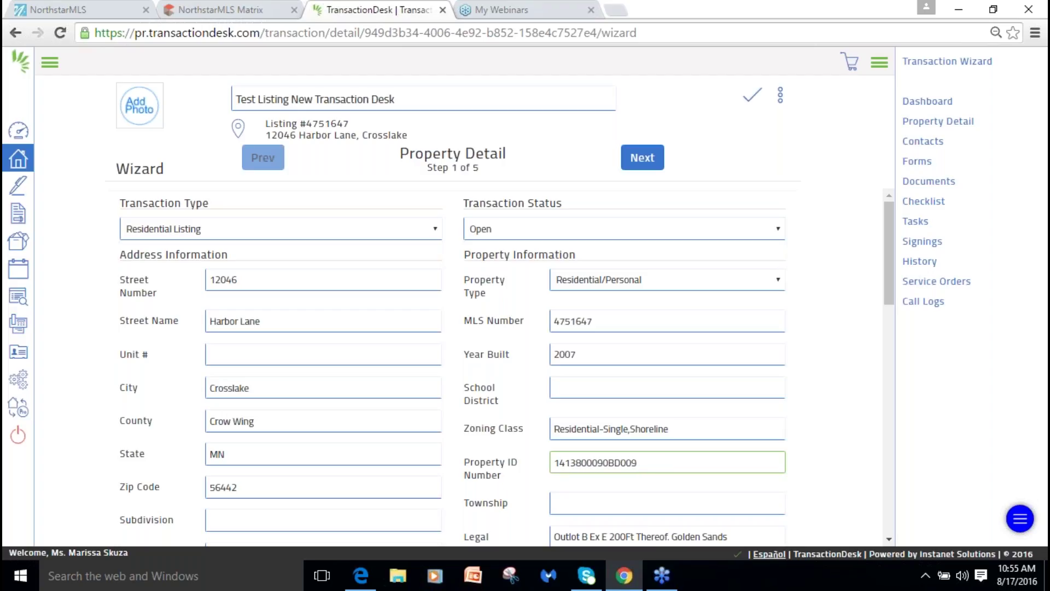
click(799, 421)
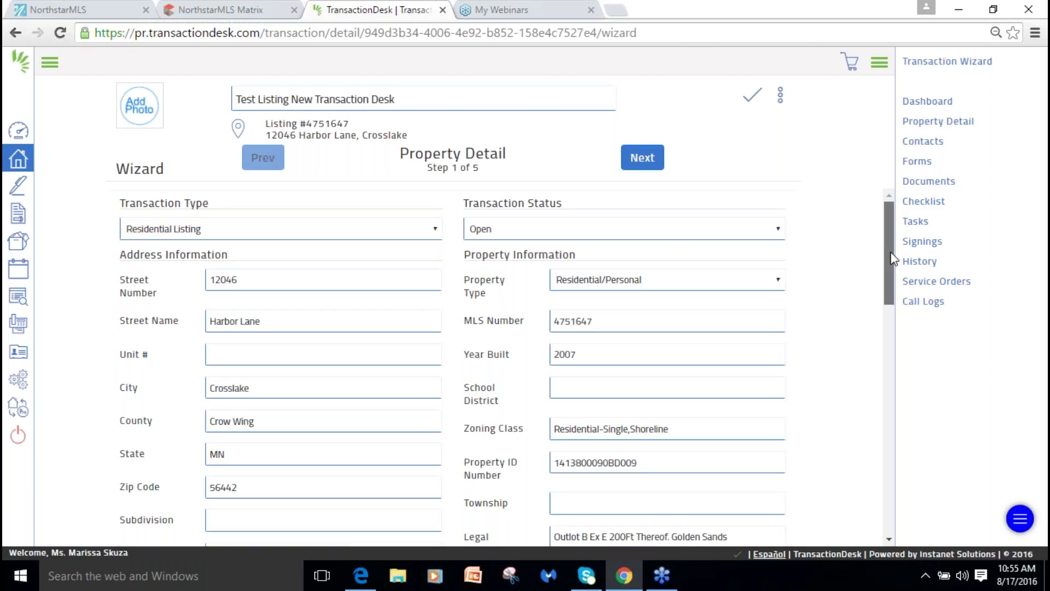
Review the remaining Property Detail fields, including listing and purchase information, and continue to the wizard's Transaction Dates step.
drag(891, 252, 881, 421)
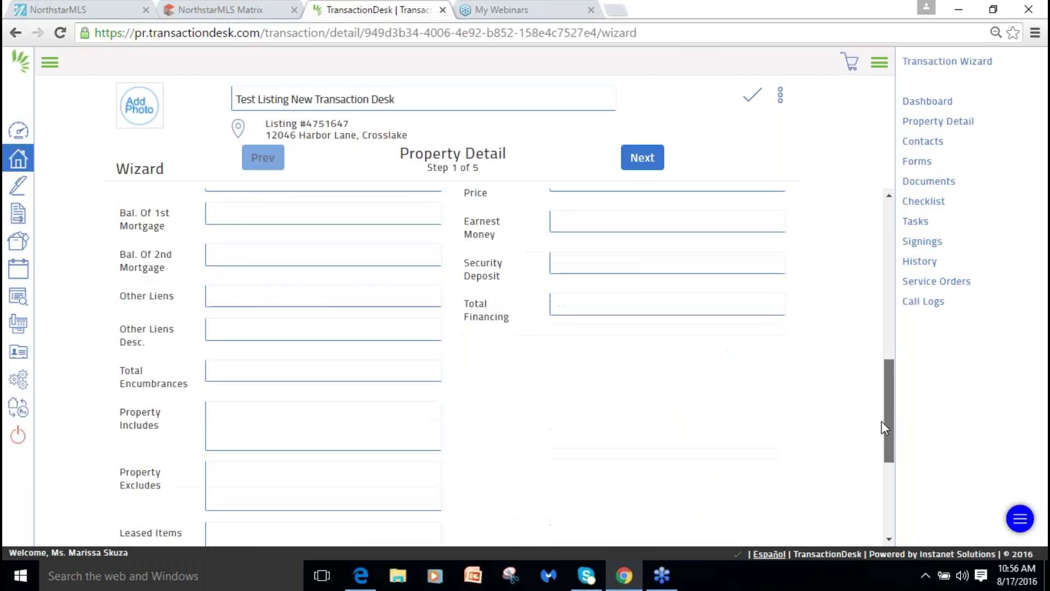
scroll(861, 438, down, 5)
scroll(844, 363, up, 6)
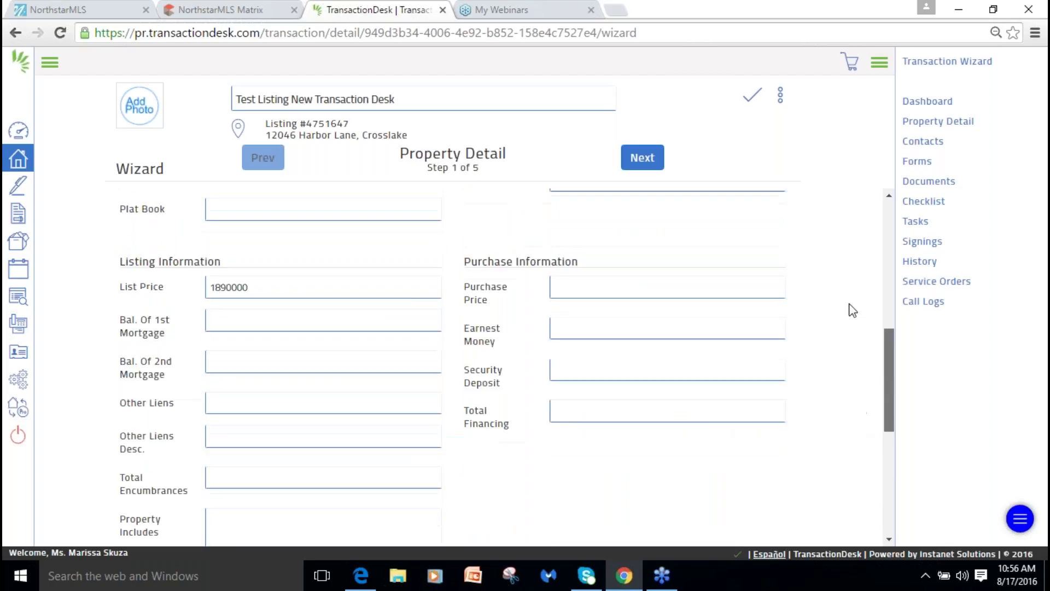
scroll(853, 295, up, 5)
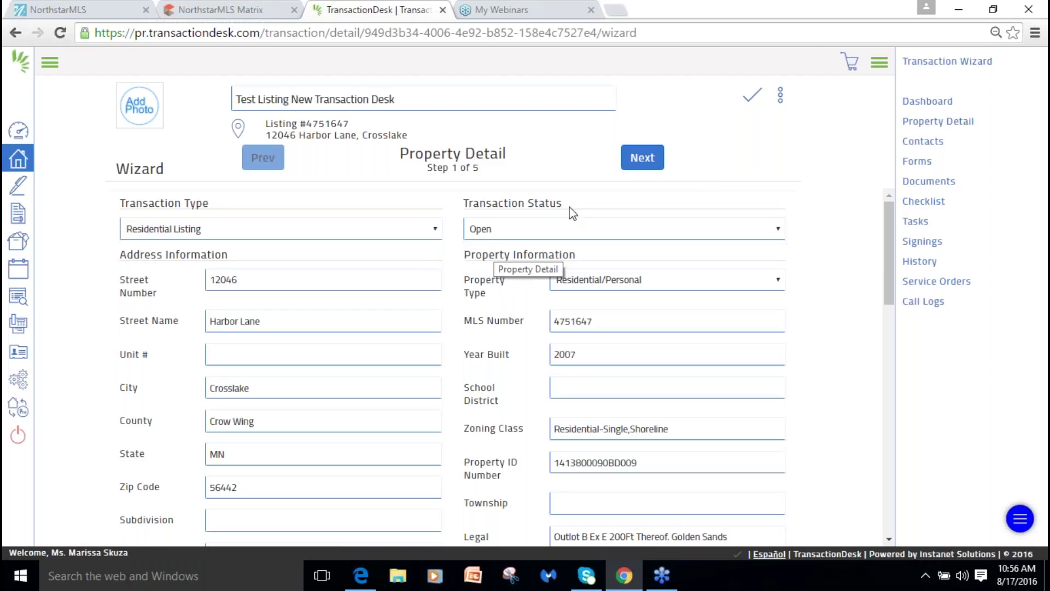
click(642, 158)
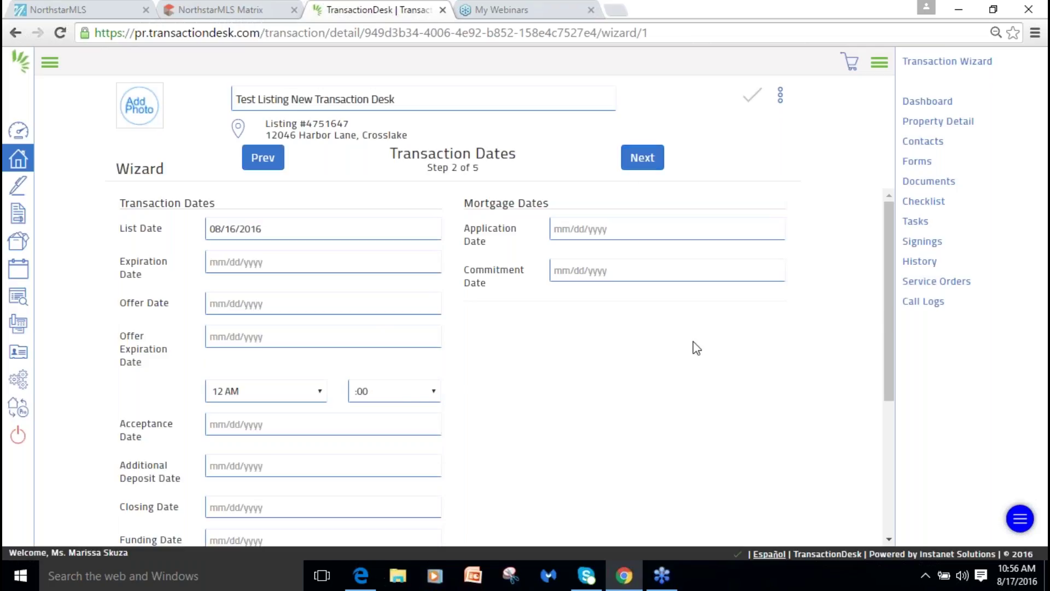
Look over all the Transaction Dates fields and continue to the wizard's Contacts step.
drag(888, 317, 842, 476)
scroll(902, 362, up, 2)
drag(886, 317, 850, 449)
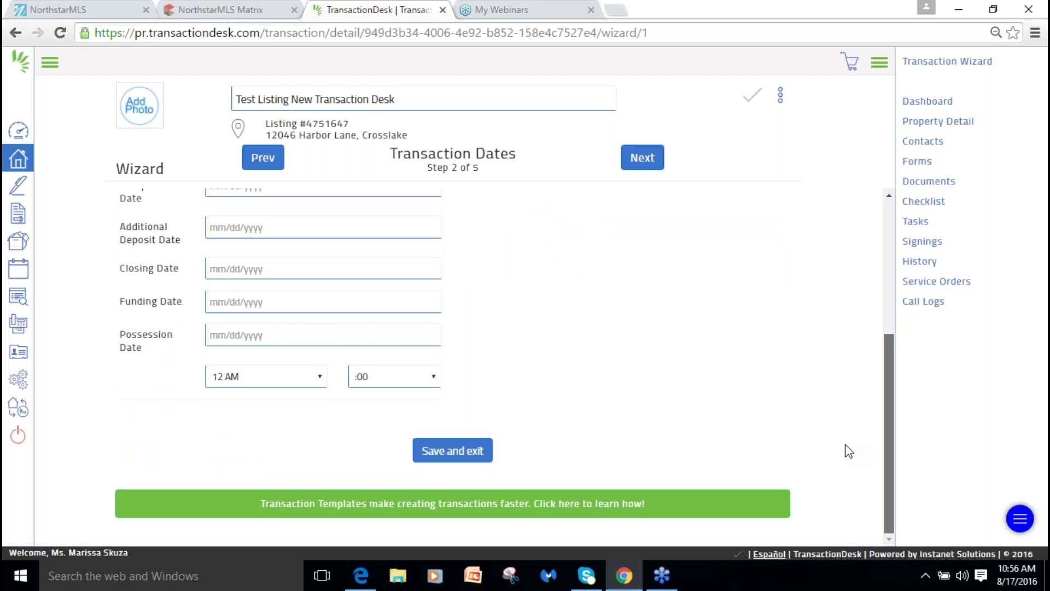
drag(847, 452, 860, 283)
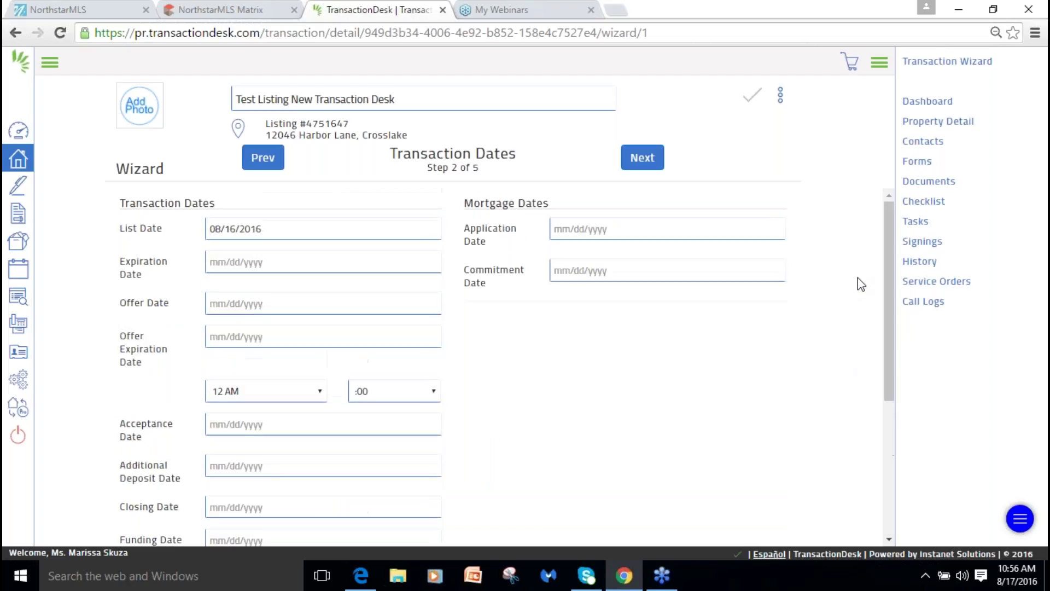
click(643, 162)
click(643, 159)
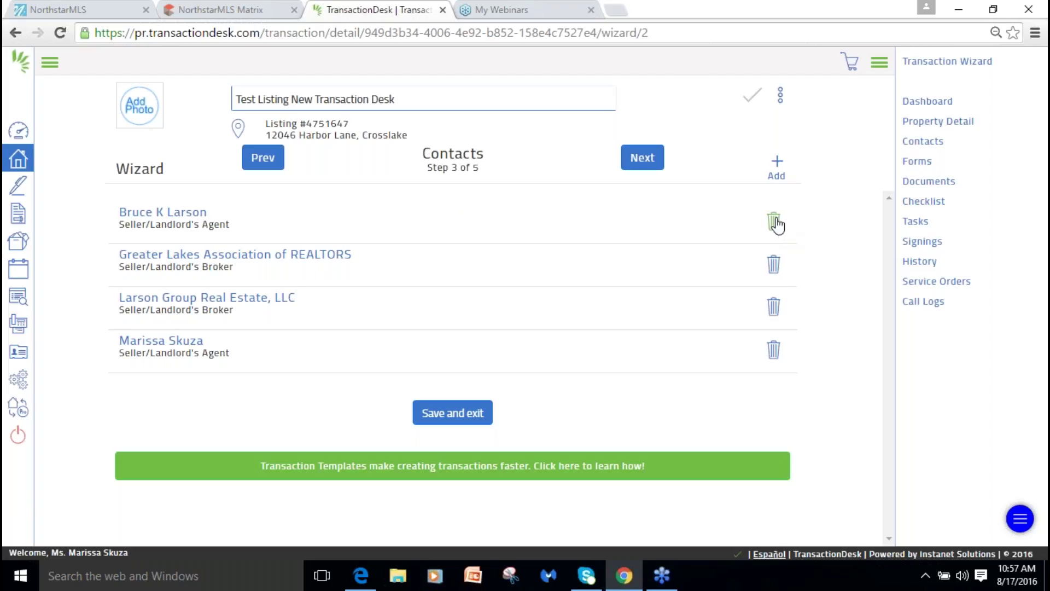
Delete all four imported agent and broker contacts from the wizard's Contacts step.
click(775, 223)
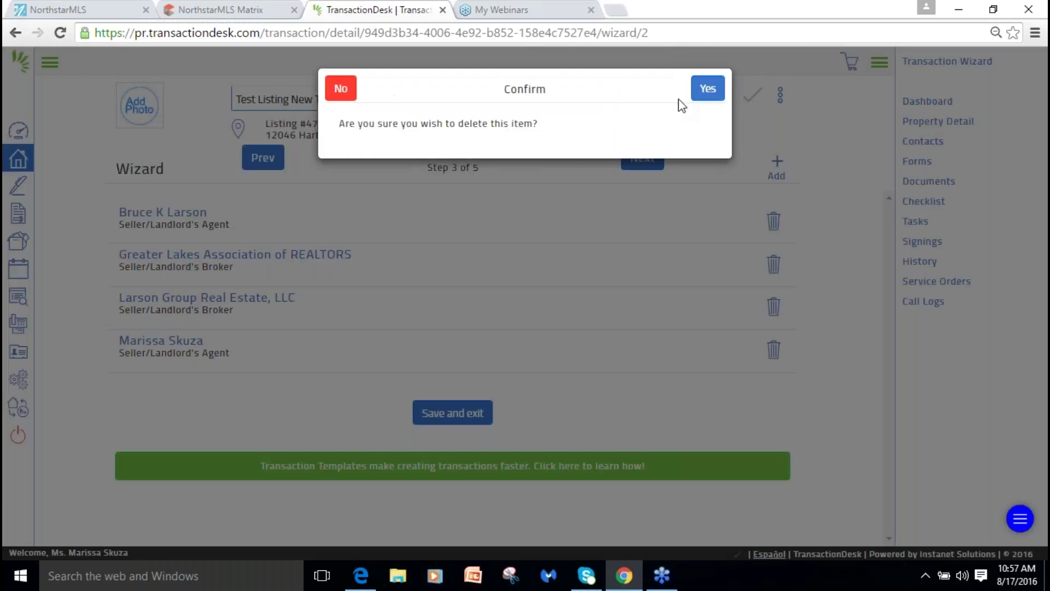
click(708, 89)
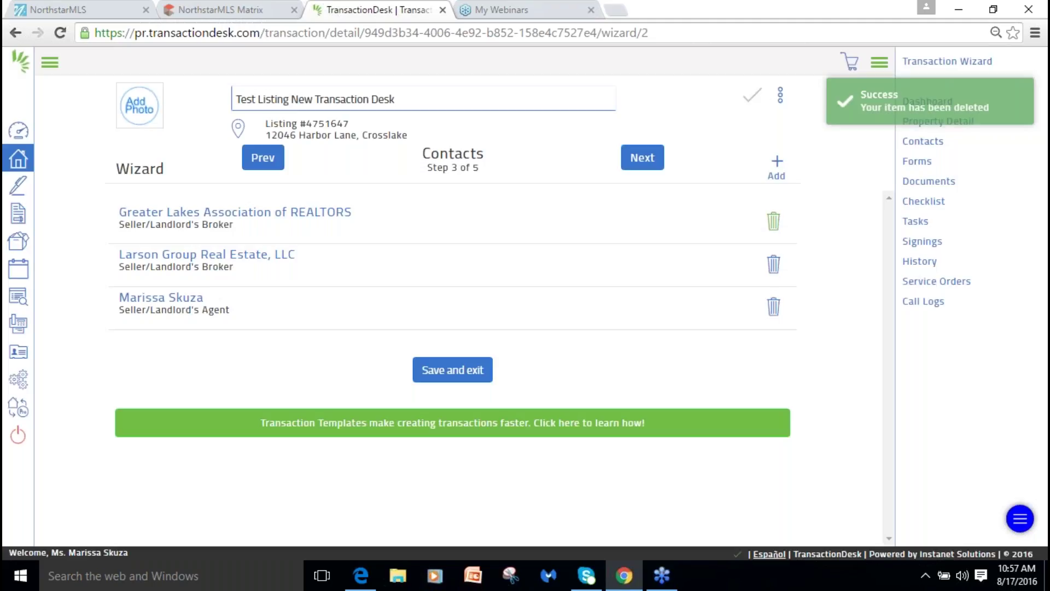
click(774, 221)
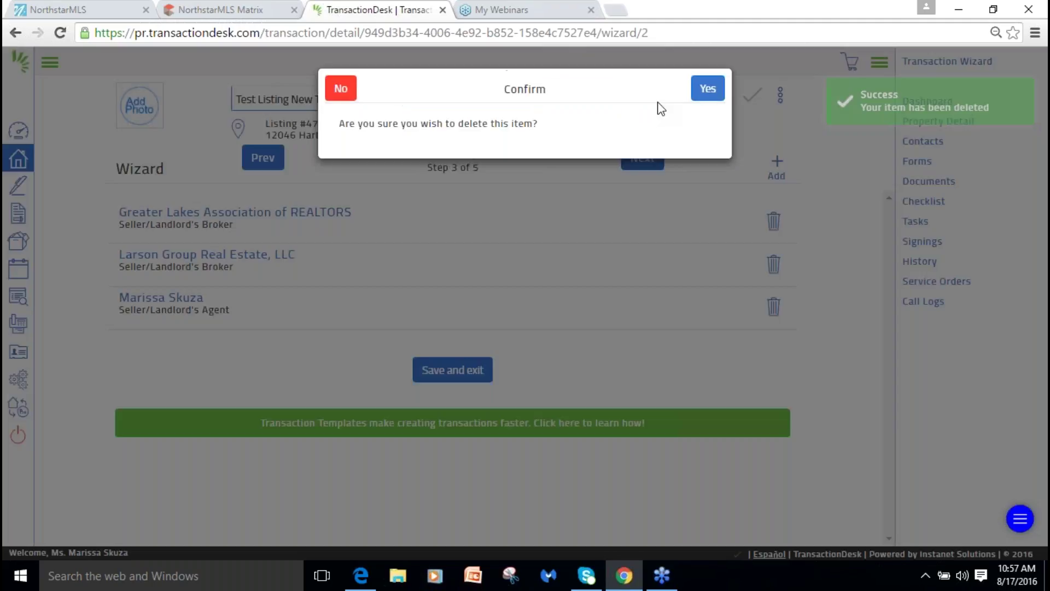
key(Return)
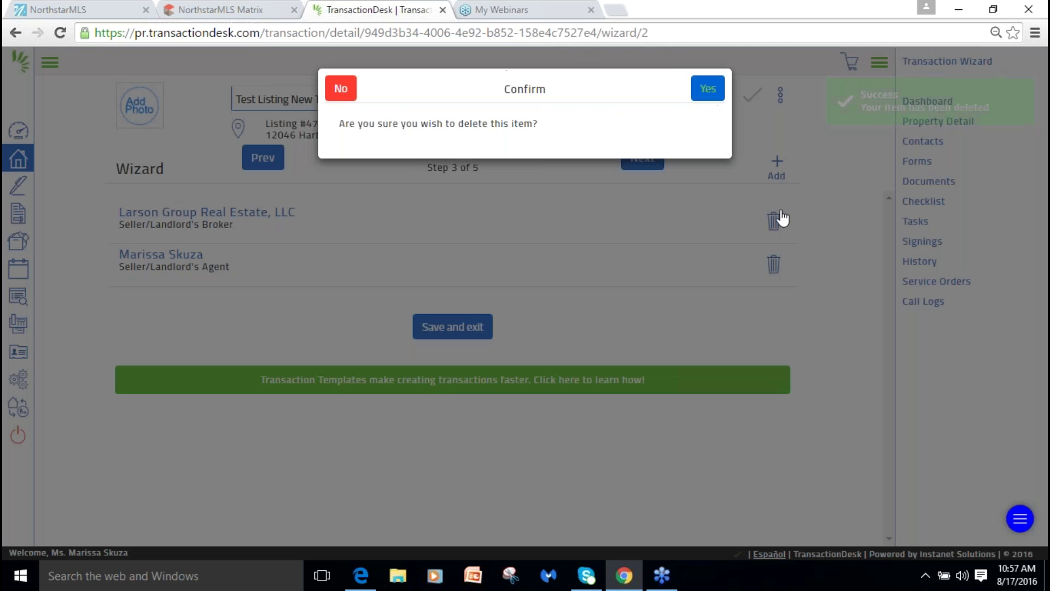
key(Return)
click(773, 221)
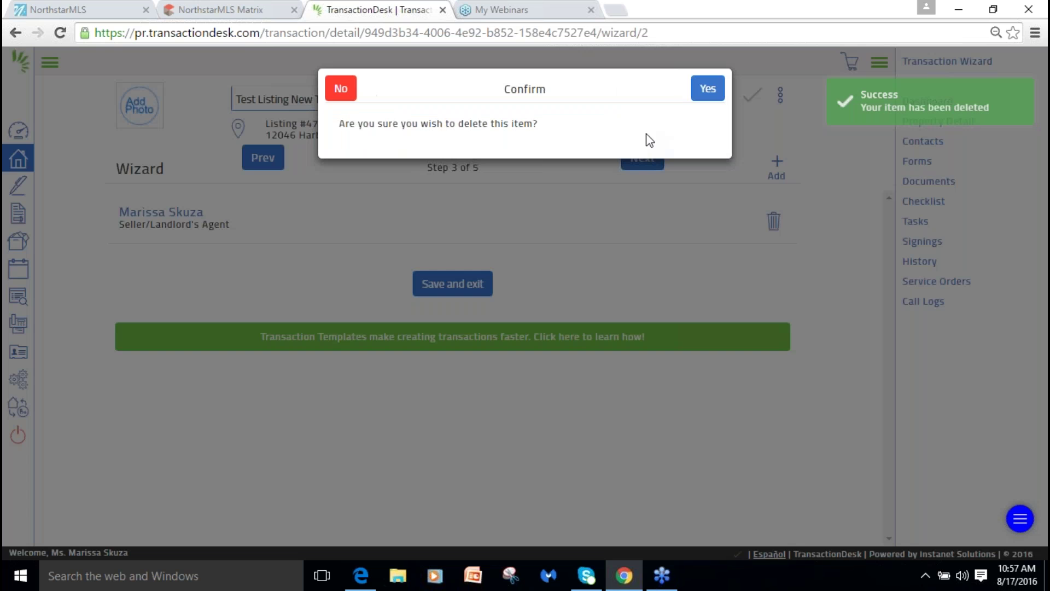
key(Return)
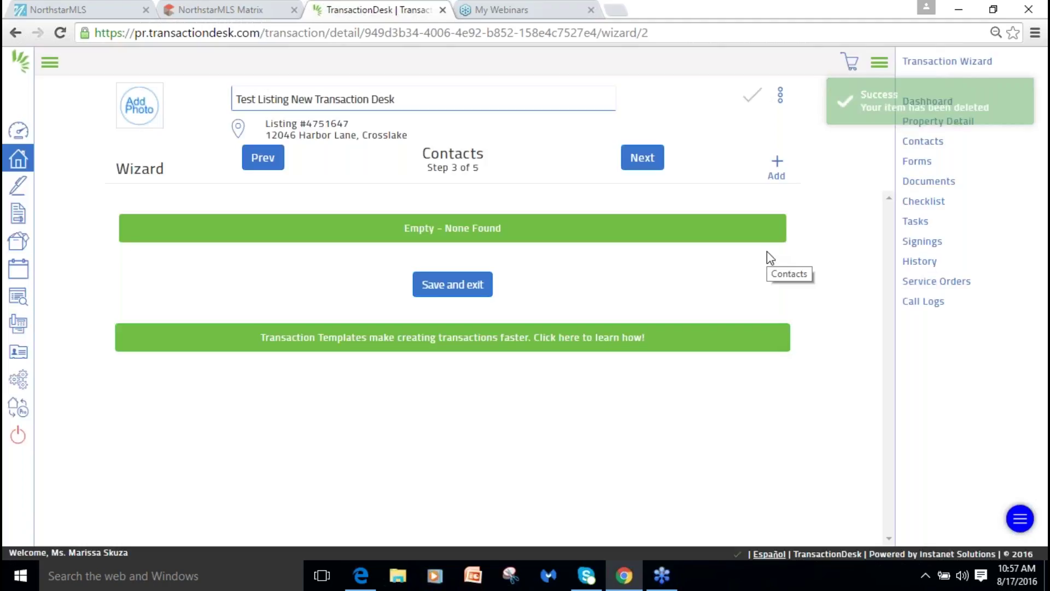
Examine the General, Preferred and Address fields for a new transaction contact, try the Seller Lawyer type, and close without saving.
click(777, 163)
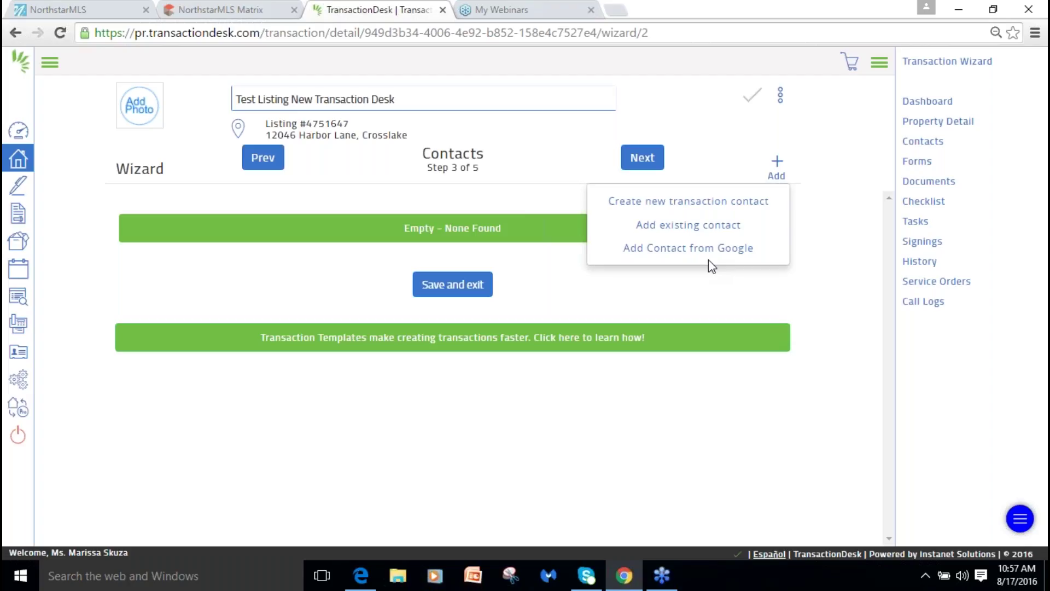
click(722, 203)
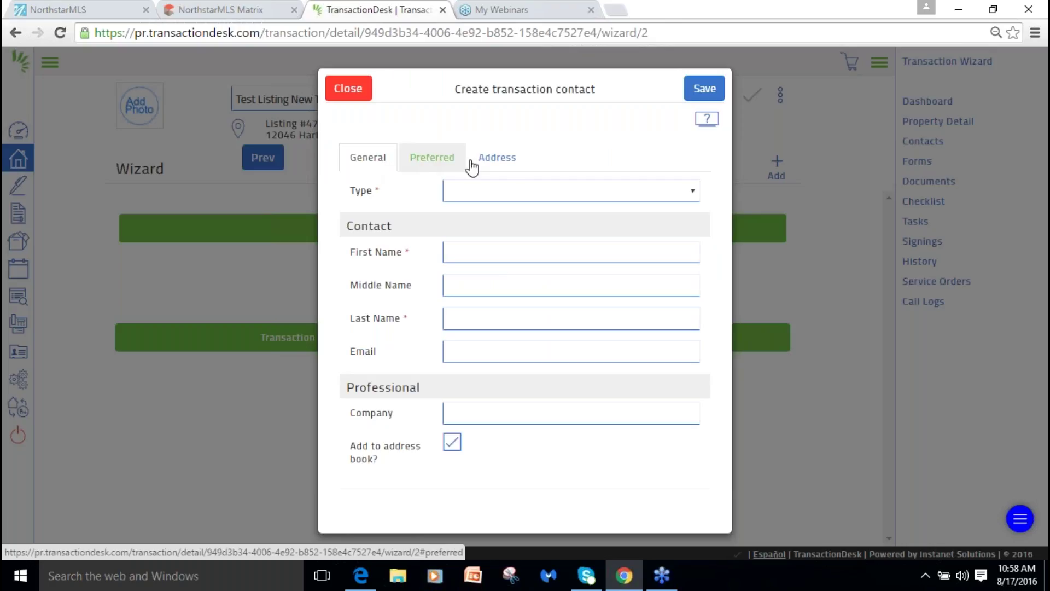
click(425, 169)
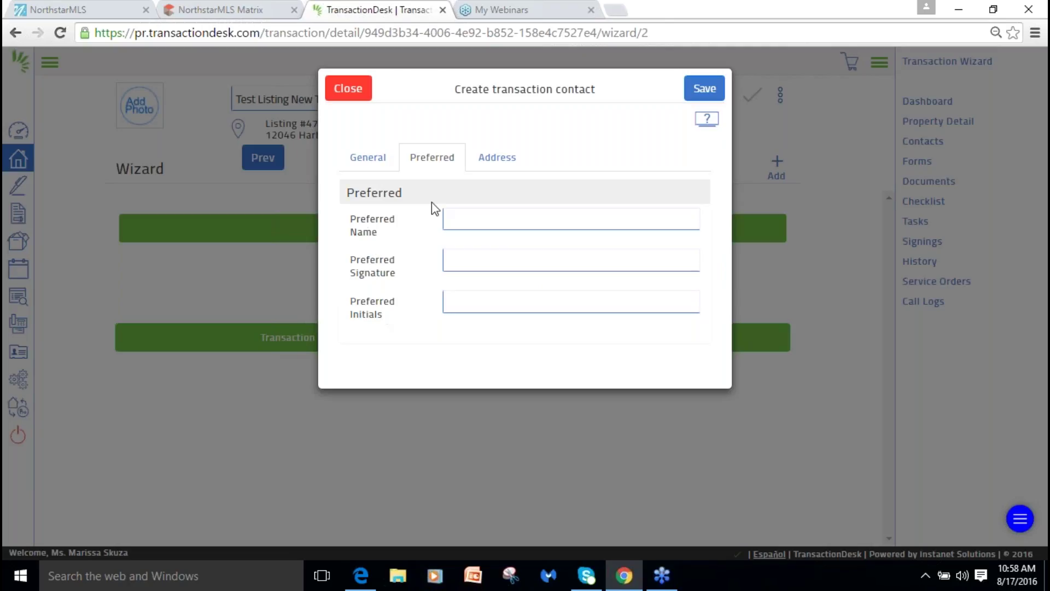
click(494, 166)
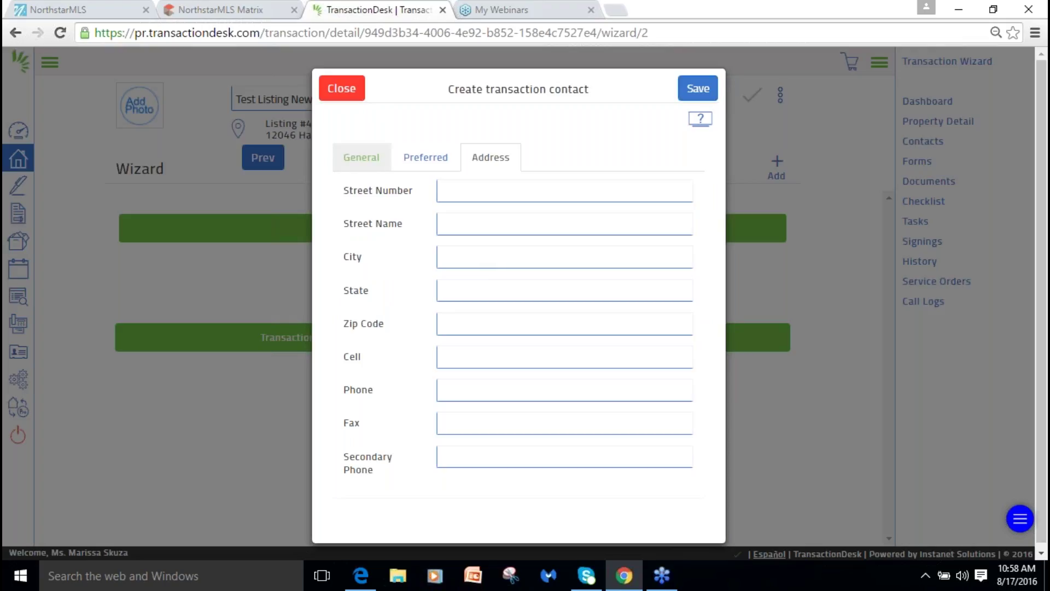
click(367, 159)
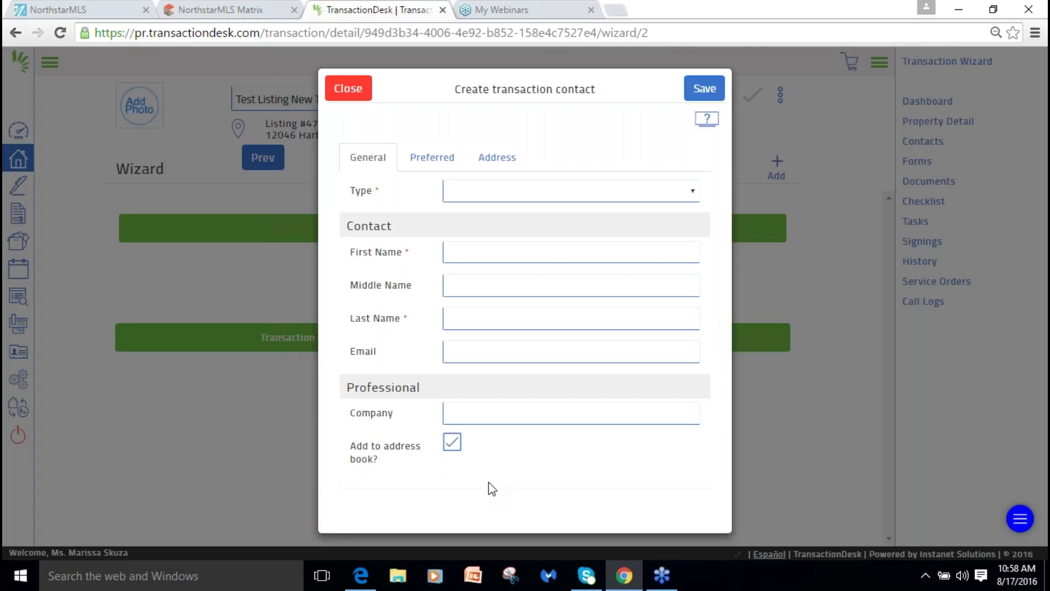
click(496, 191)
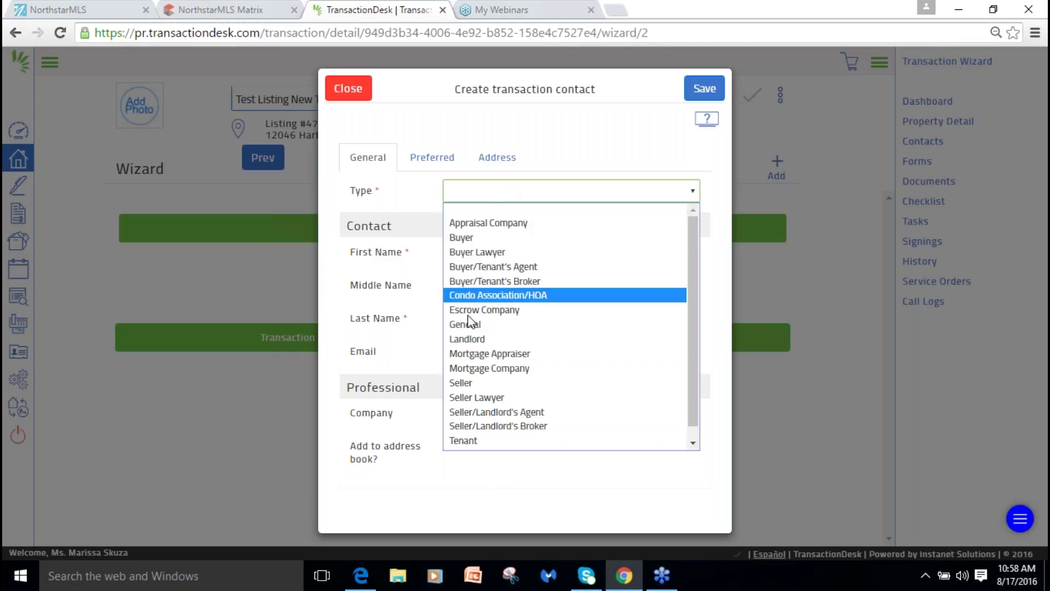
click(467, 396)
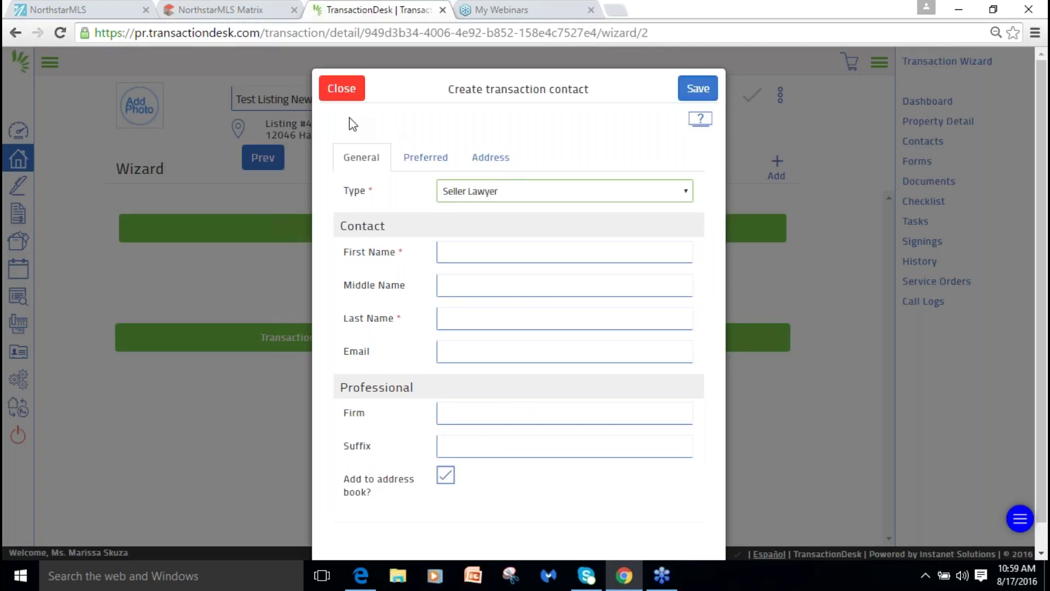
click(348, 93)
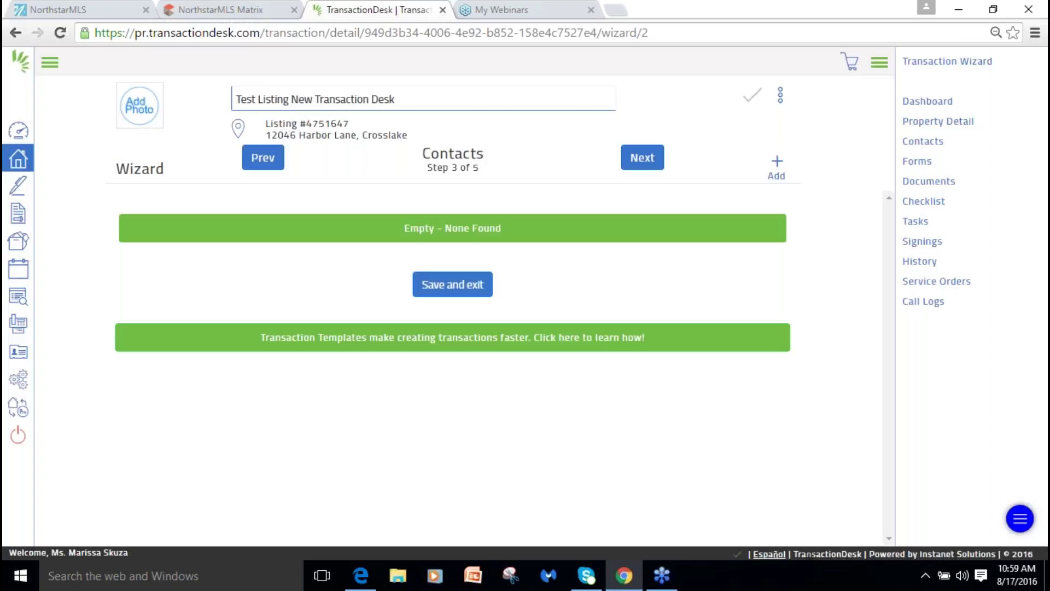
Add the existing contact One Seller to the transaction and save it with the Seller type.
click(777, 164)
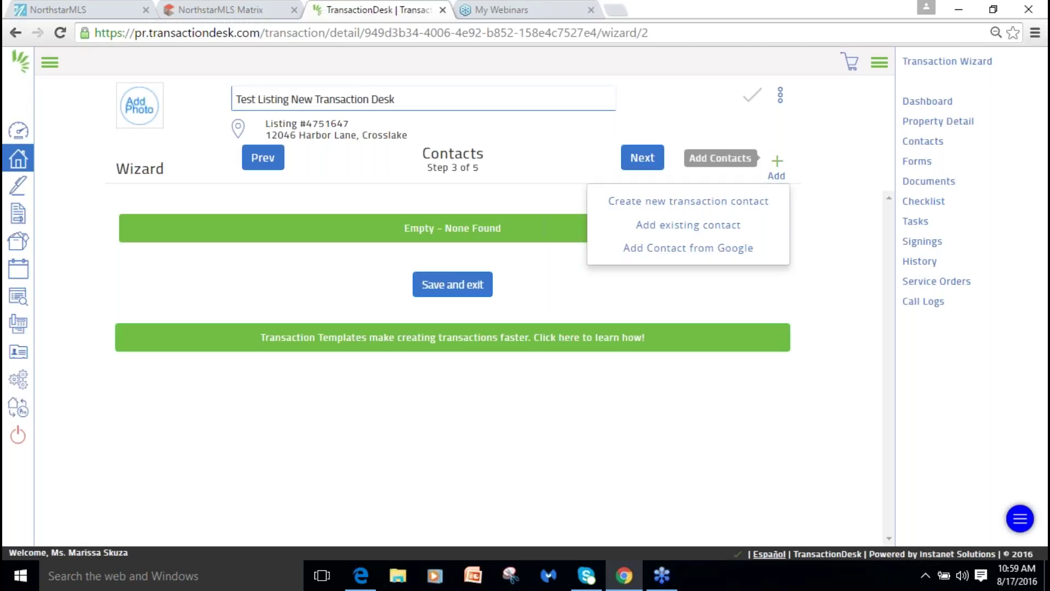
click(683, 226)
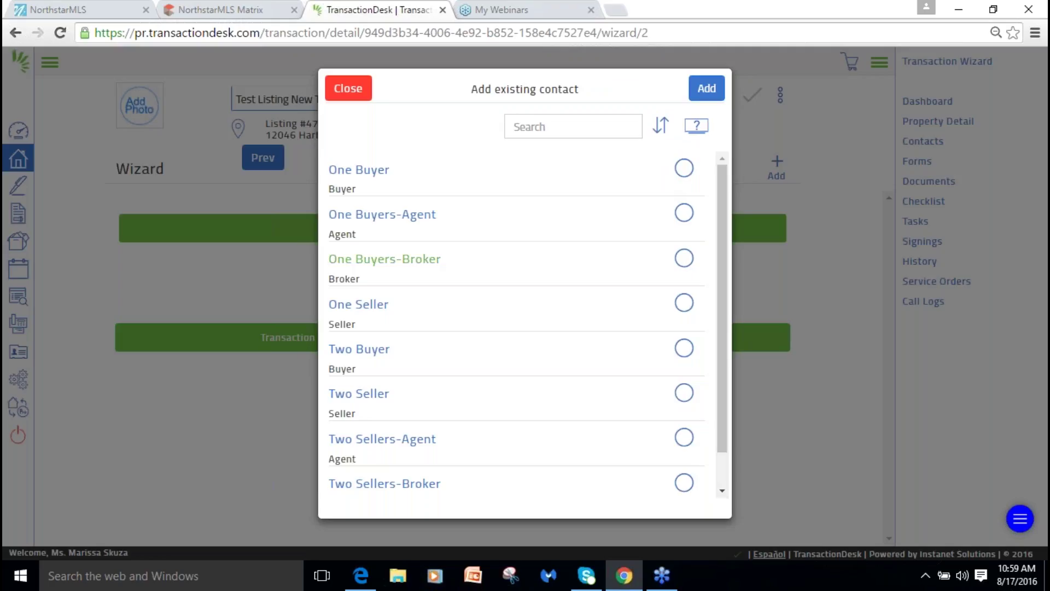
click(683, 303)
click(707, 90)
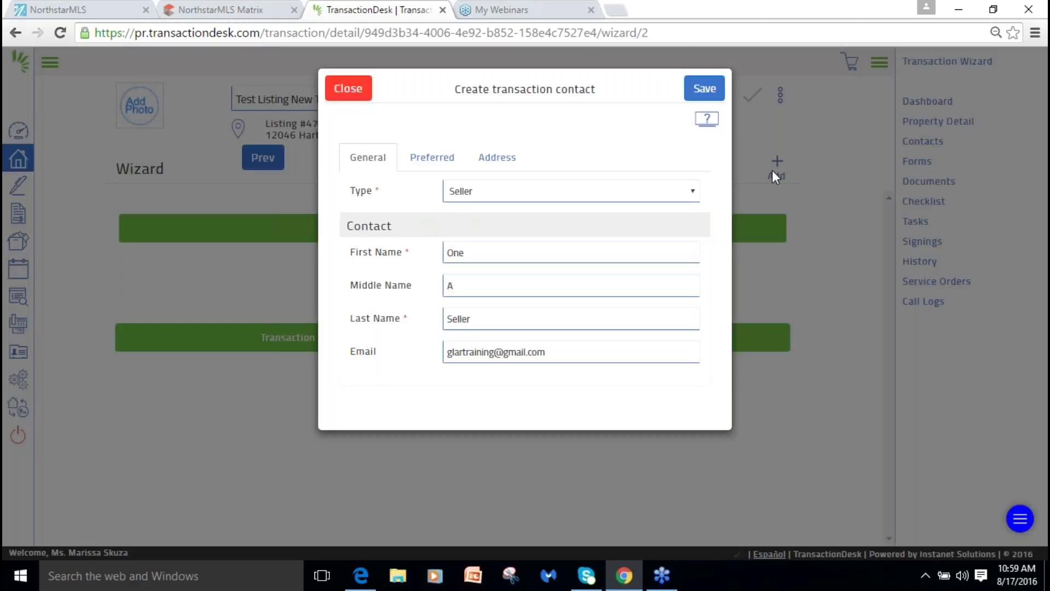
click(704, 89)
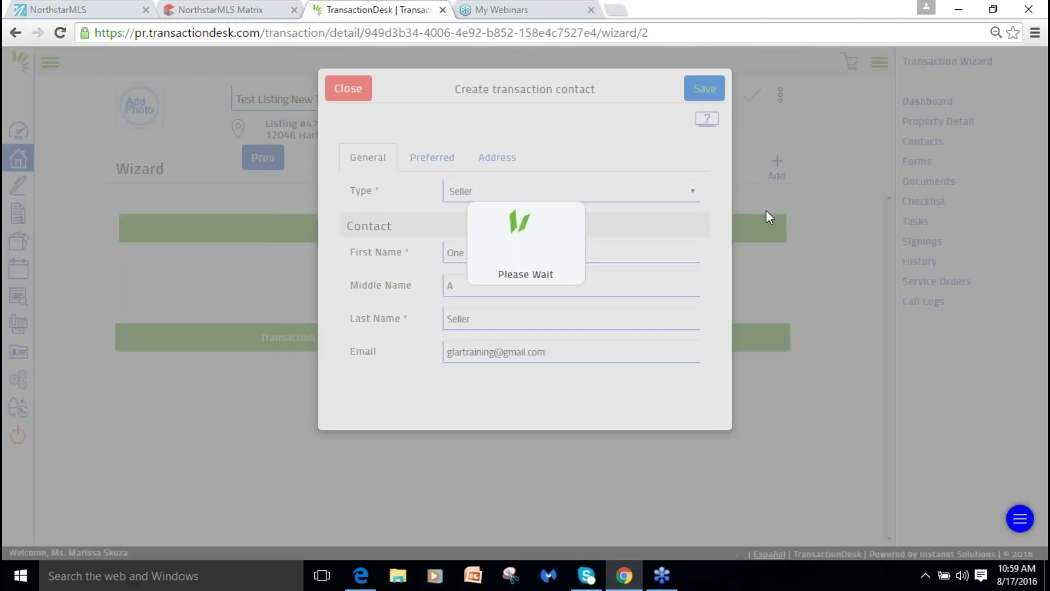
Add the existing contact Two Seller to the transaction as a second seller and save it.
click(787, 168)
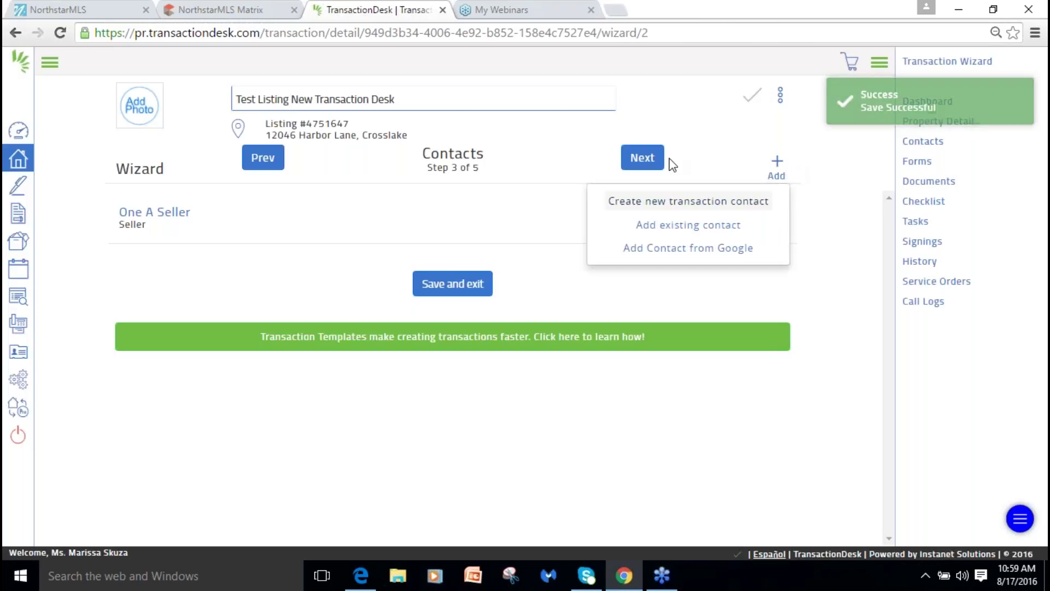
click(687, 224)
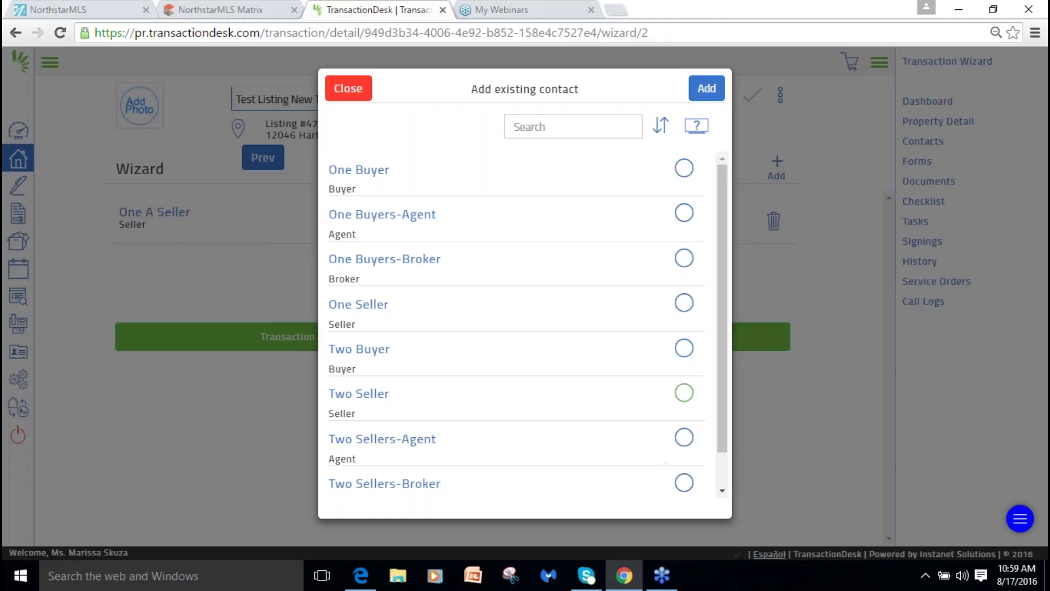
click(683, 394)
click(683, 392)
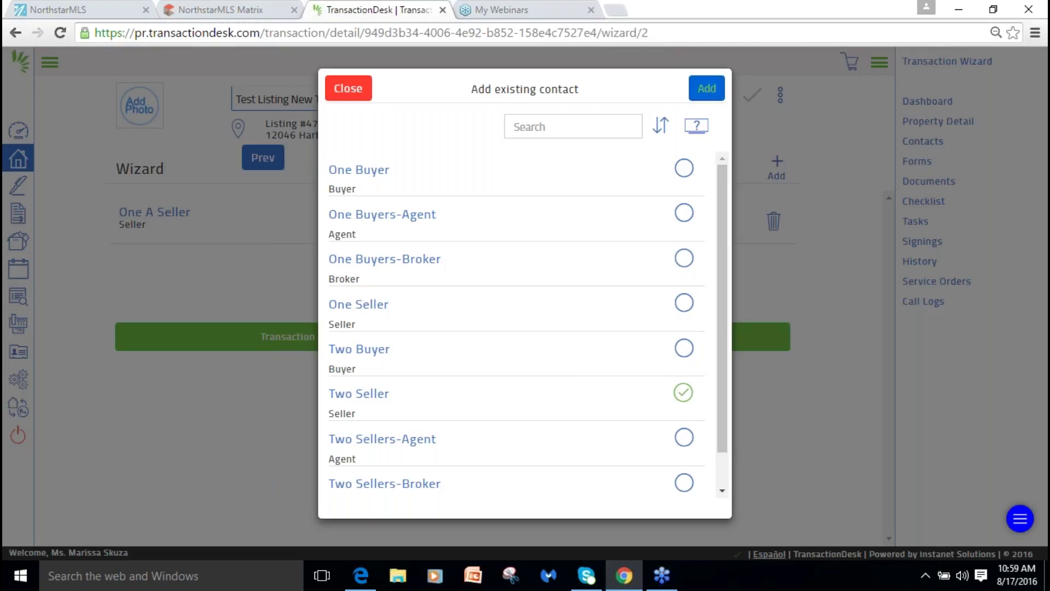
click(707, 88)
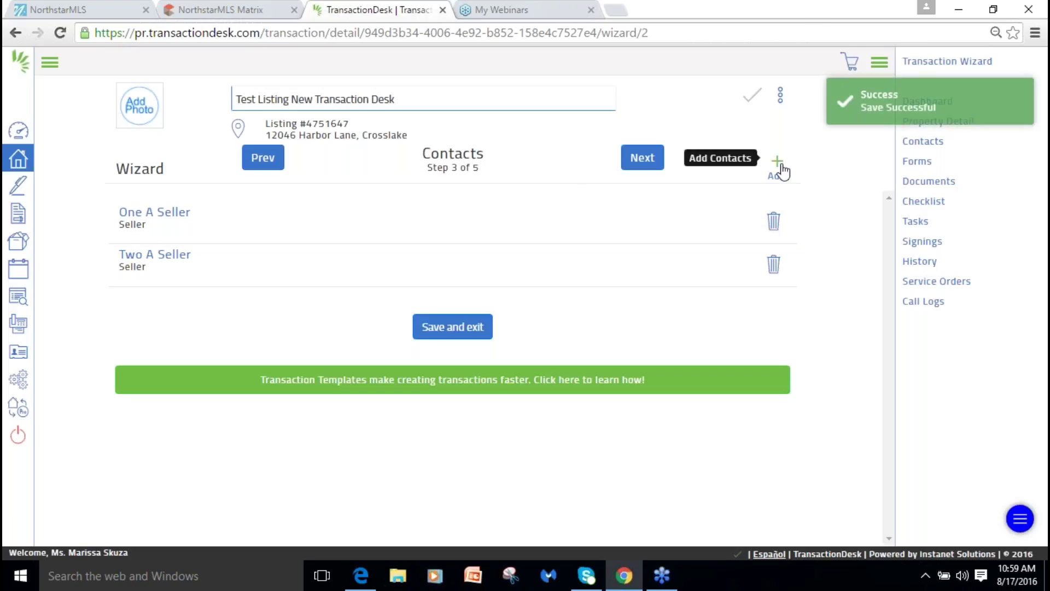
Add the existing contact Two Sellers-Agent to the transaction and save it with the General type.
click(781, 171)
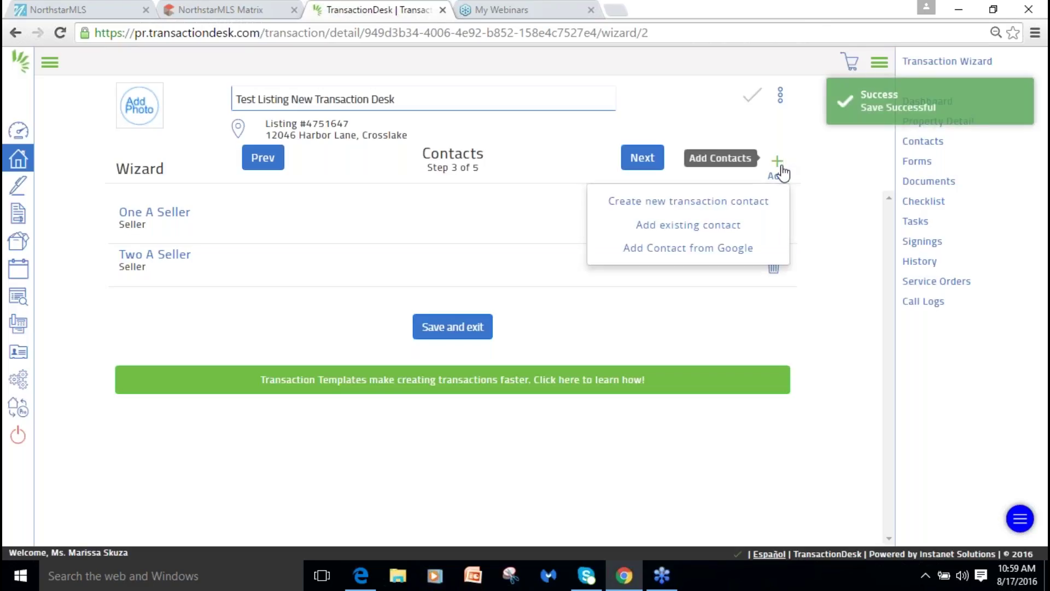
click(723, 228)
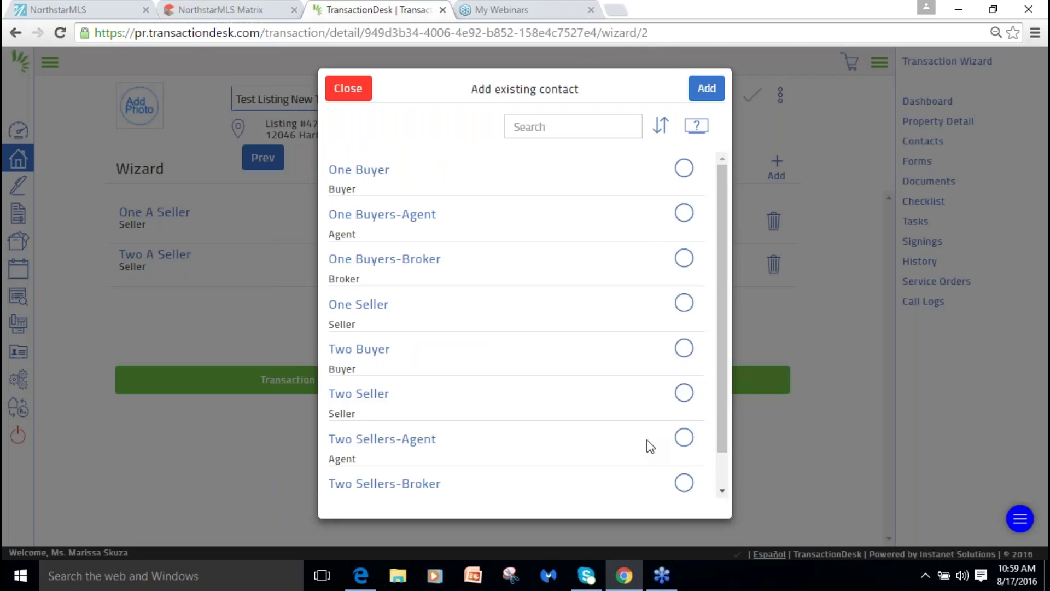
click(684, 437)
click(707, 92)
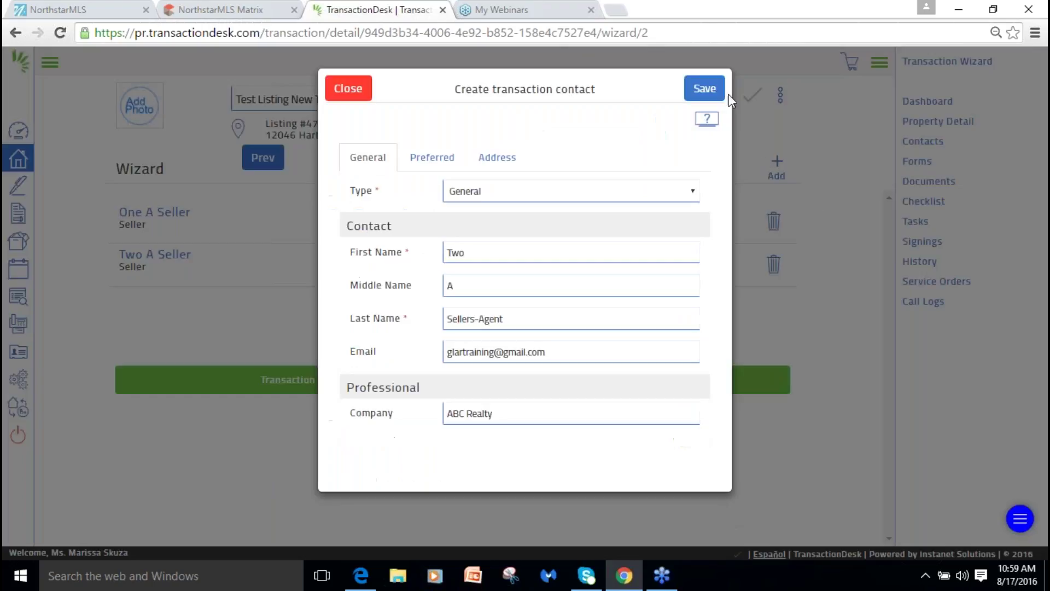
click(704, 88)
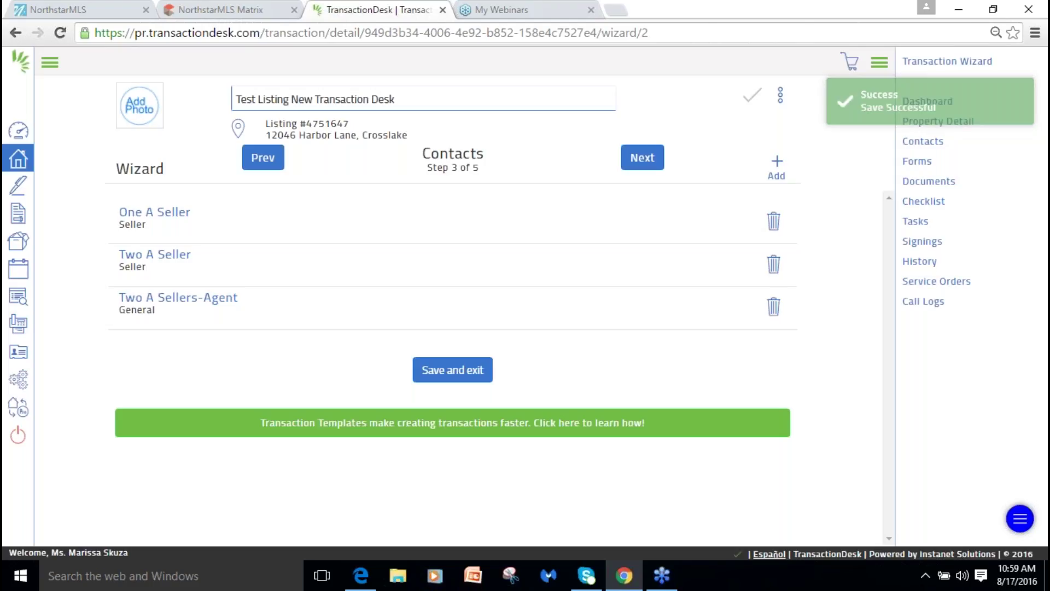
Add the existing contact Two Sellers-Broker to the transaction and save it with the General type.
click(776, 165)
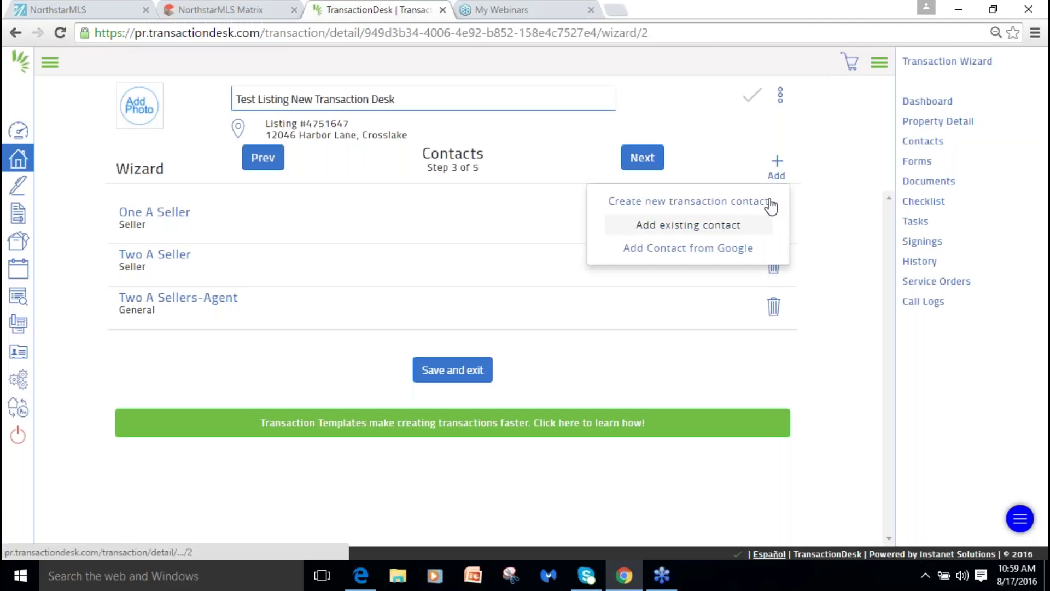
click(763, 225)
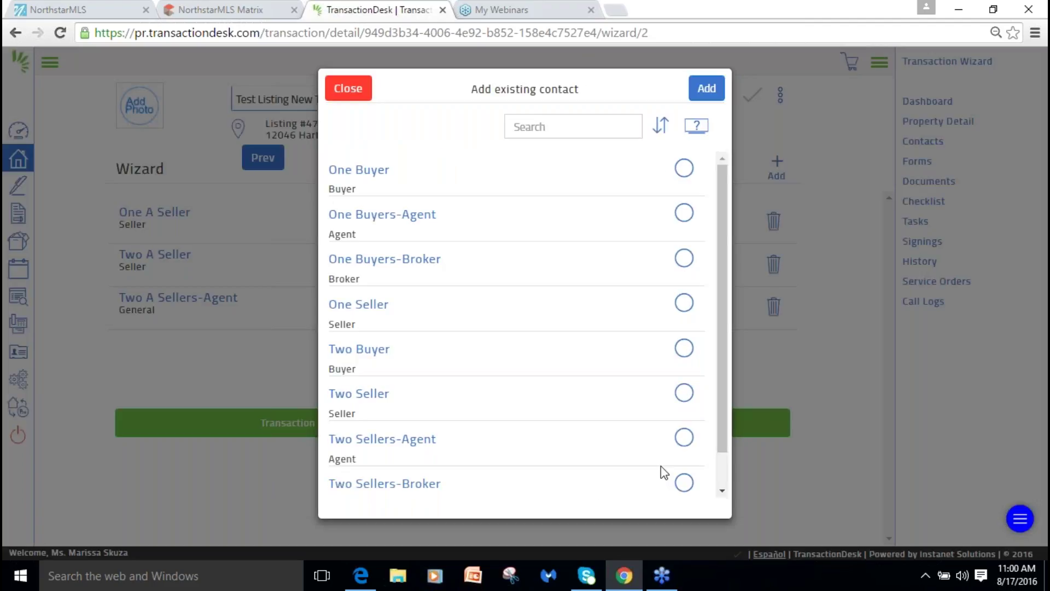
click(684, 437)
click(683, 483)
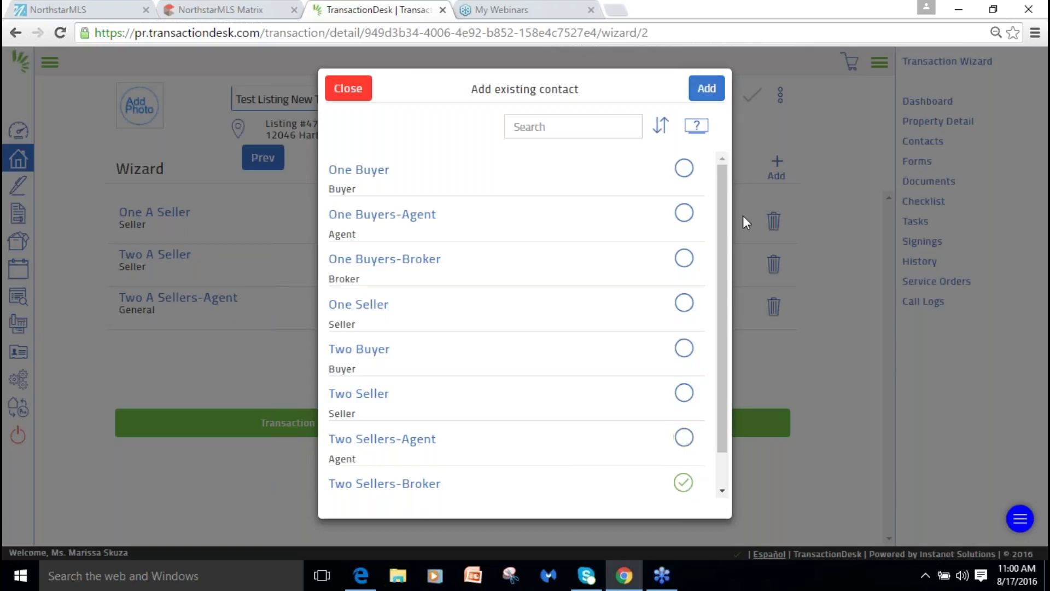
click(706, 87)
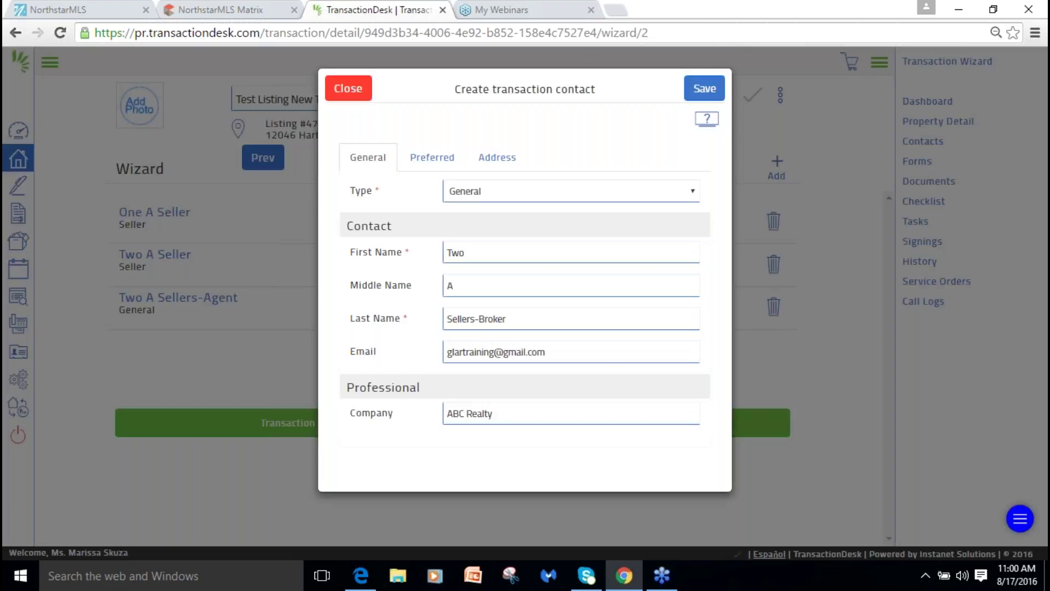
click(695, 88)
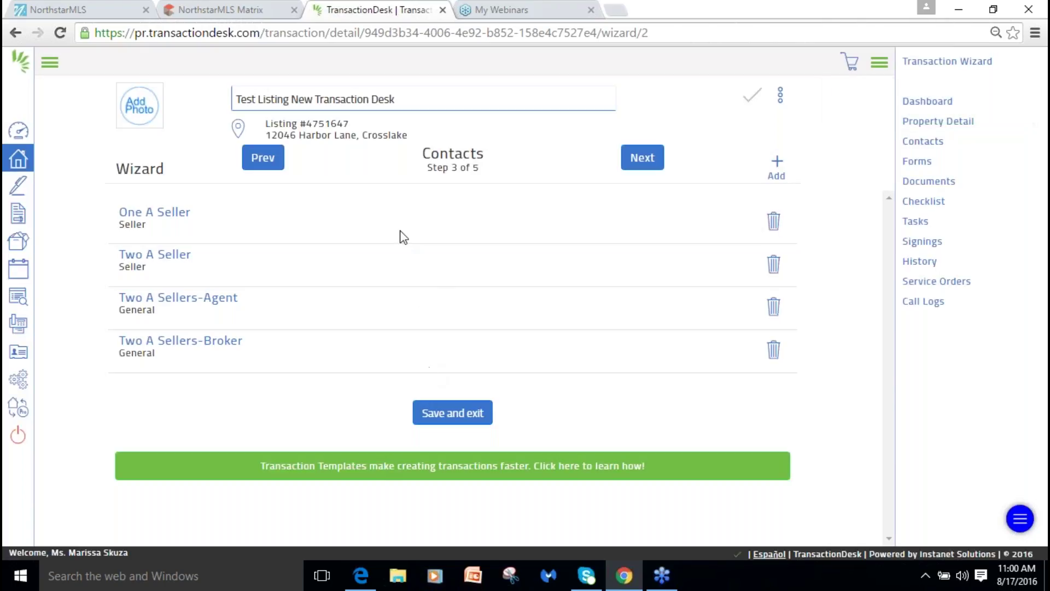
Go to the wizard's Forms step and add the Single Family Residential Listing Input Form (Rev 09/15) from the NorthstarMLS forms.
click(641, 158)
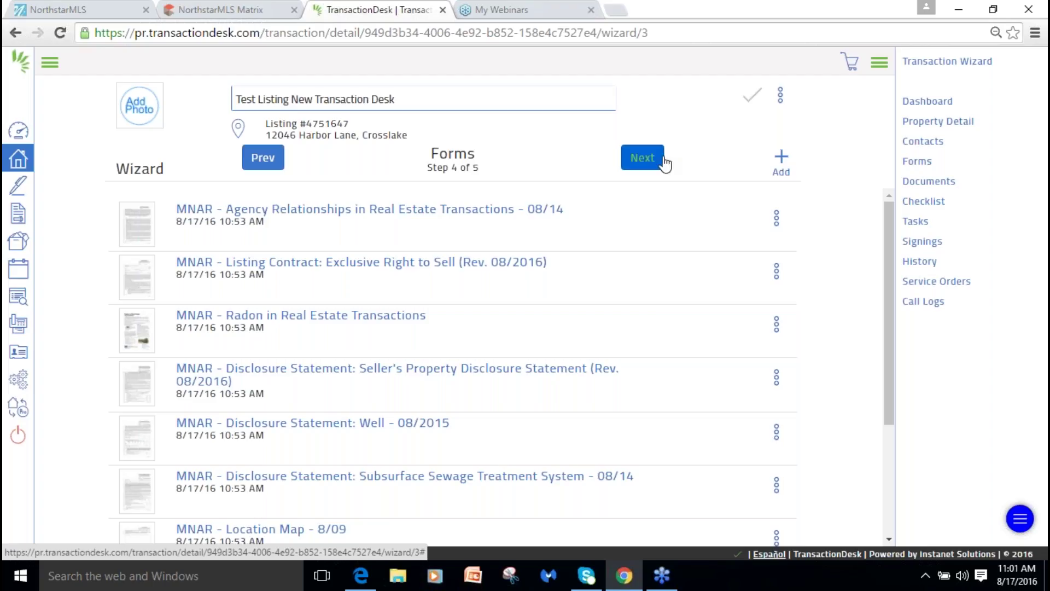
click(781, 161)
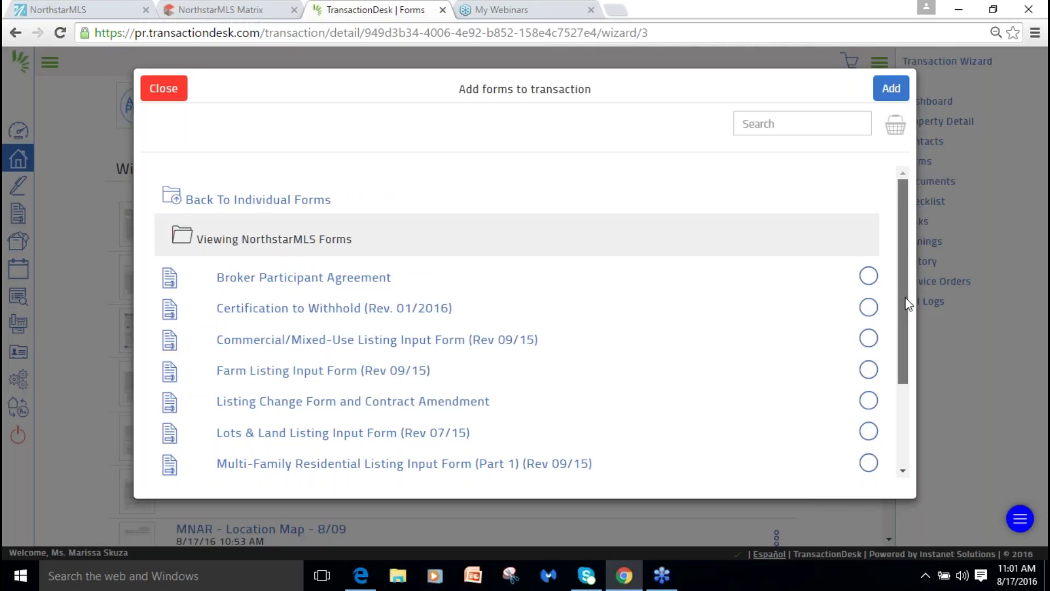
drag(905, 323, 896, 395)
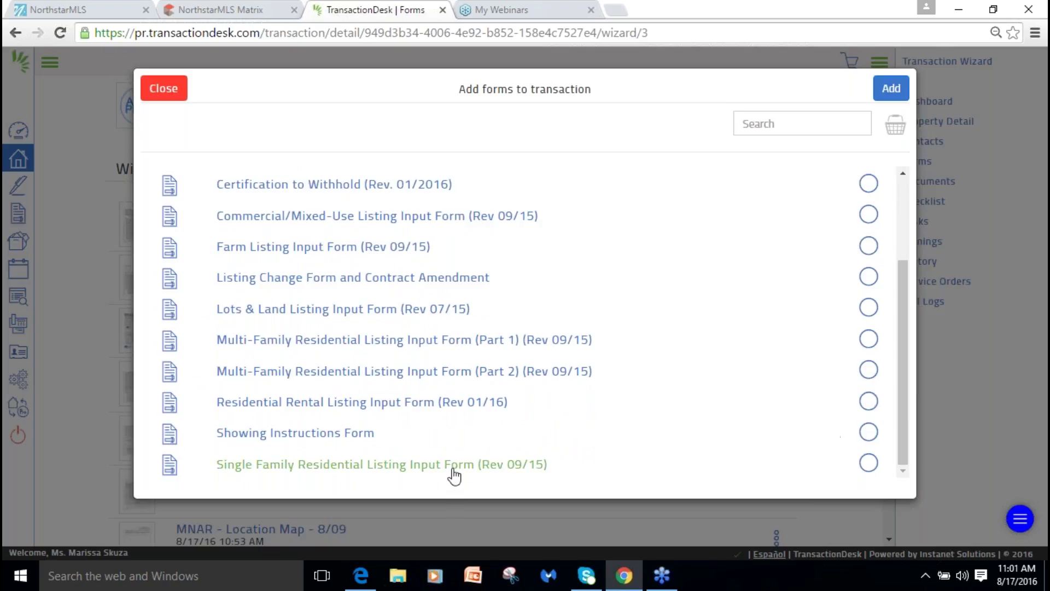
click(865, 468)
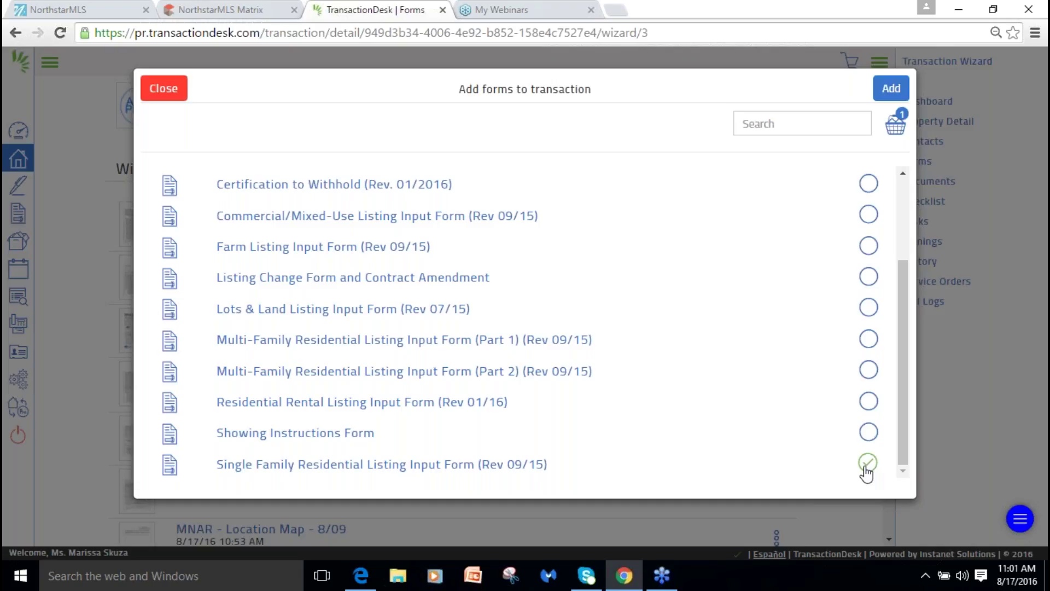
click(892, 89)
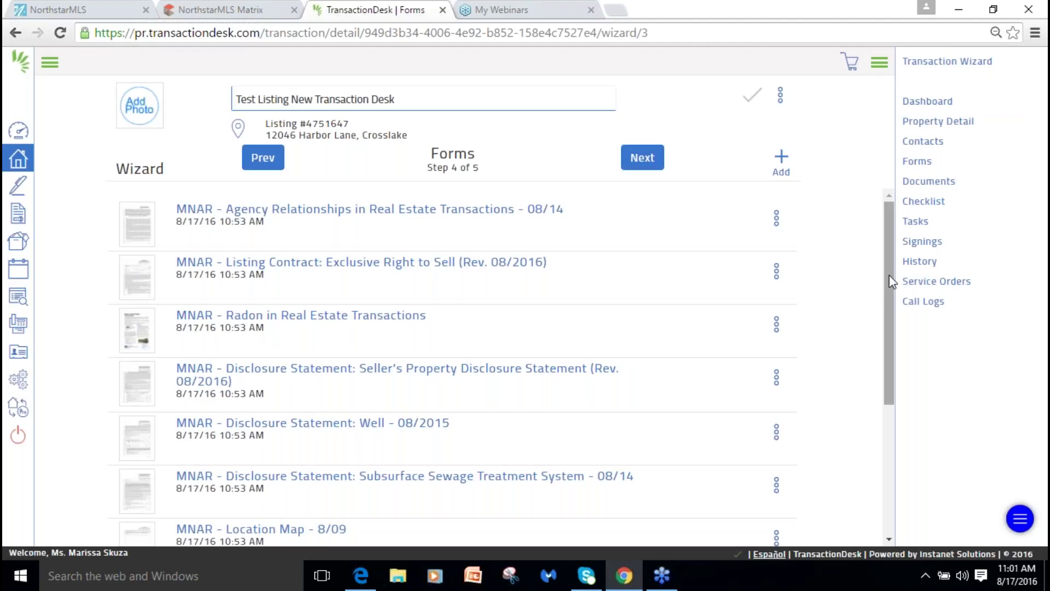
scroll(870, 370, down, 3)
scroll(861, 328, down, 1)
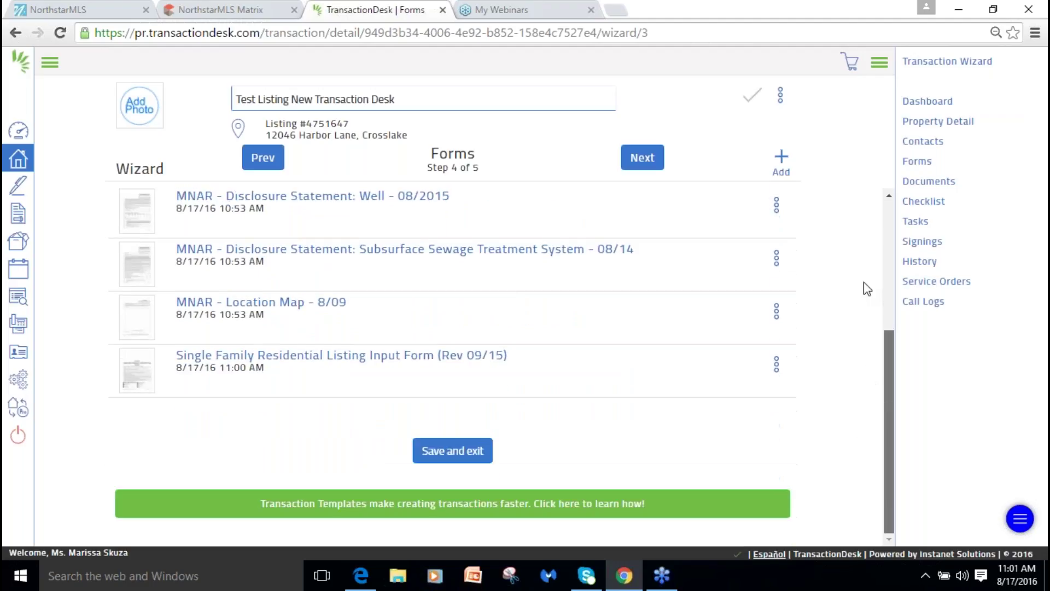
scroll(864, 281, up, 4)
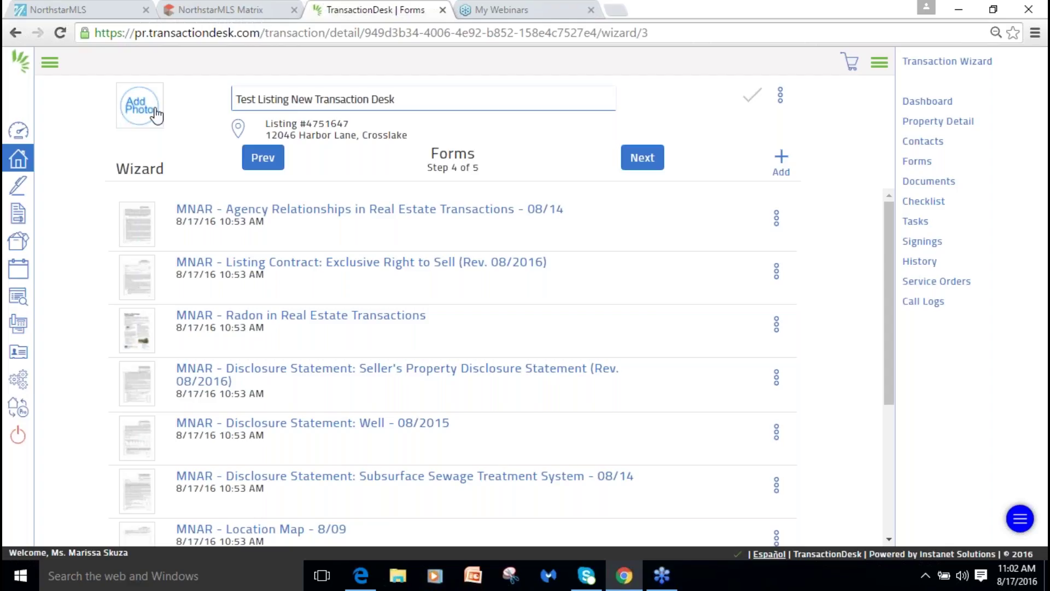
click(781, 97)
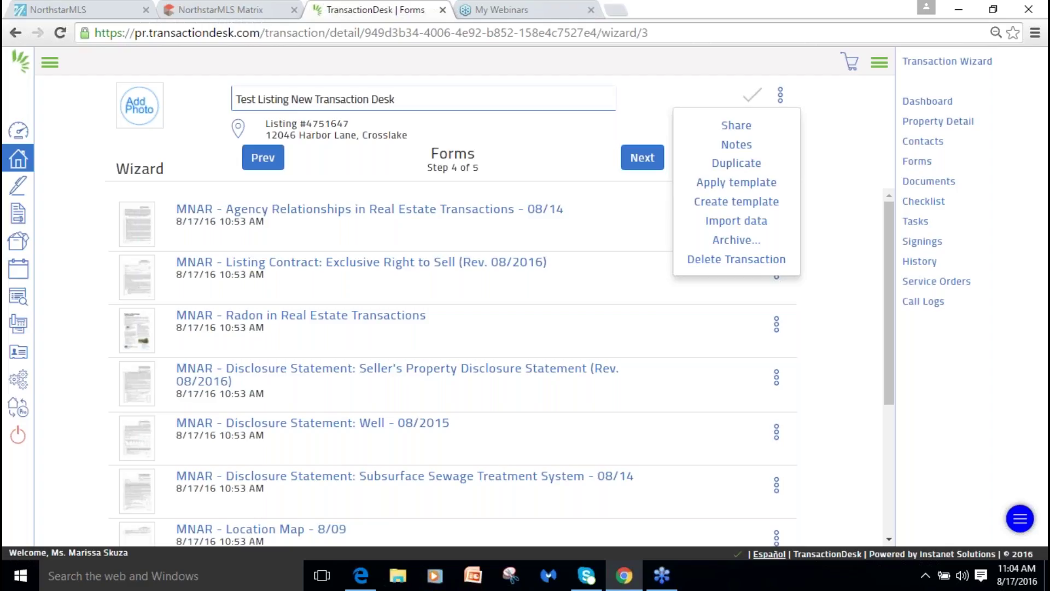
click(848, 160)
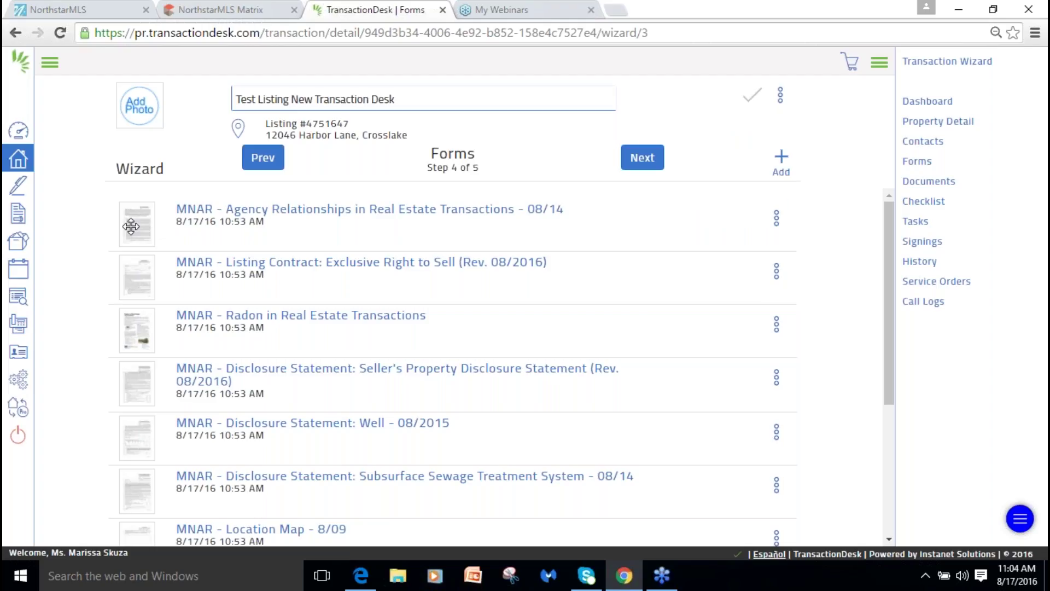
Reorder the forms after Radon as Agency Relationships, Seller's Property Disclosure, Subsurface Sewage Treatment System, and Well disclosure.
drag(134, 212, 149, 493)
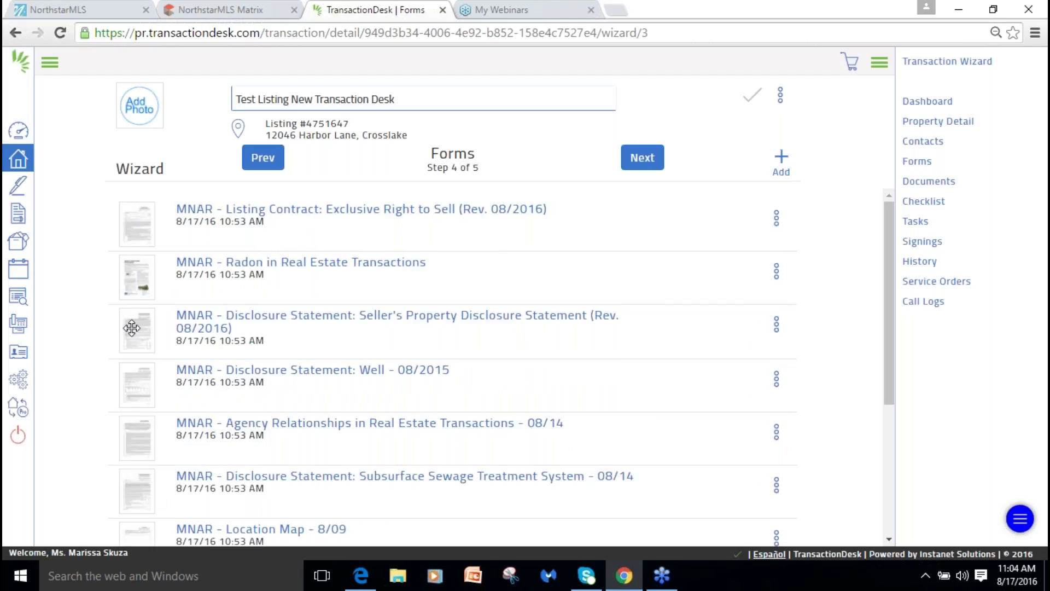
drag(131, 329, 128, 474)
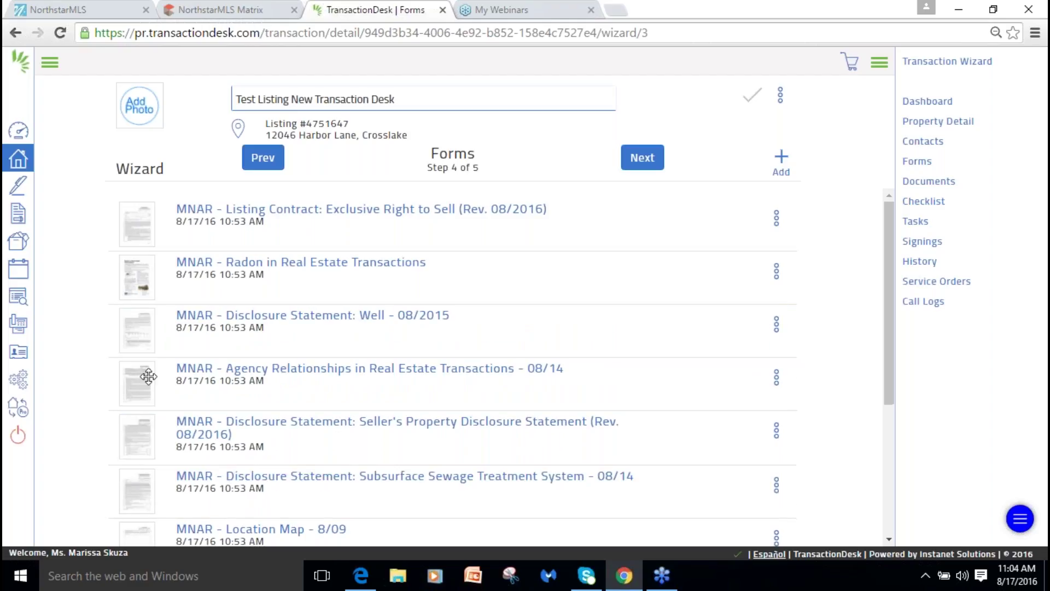
drag(147, 332, 140, 479)
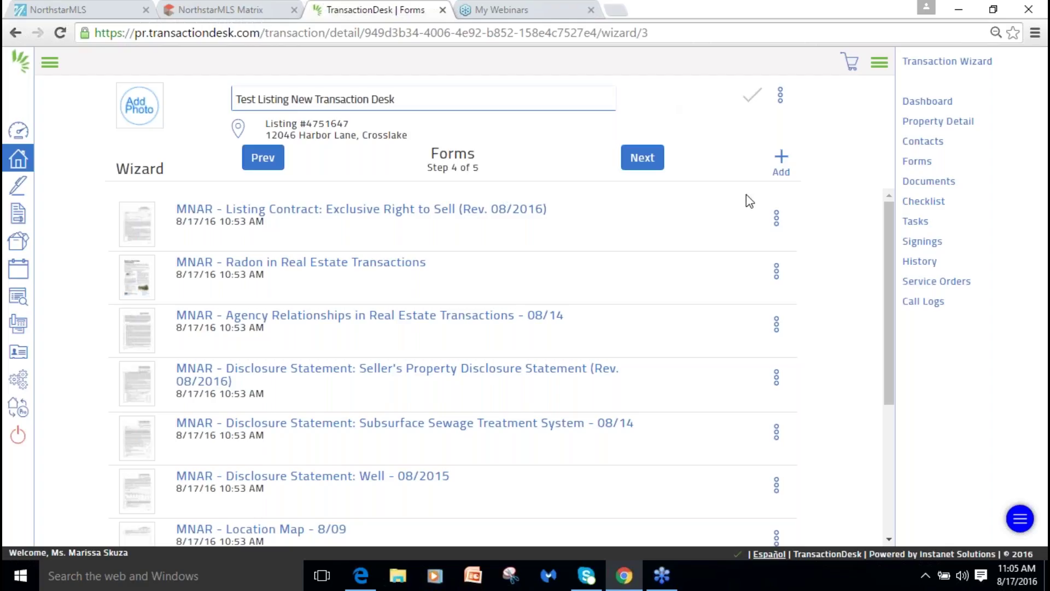
Open the MNAR Listing Contract: Exclusive Right to Sell (Rev. 08/2016) form for editing.
click(777, 219)
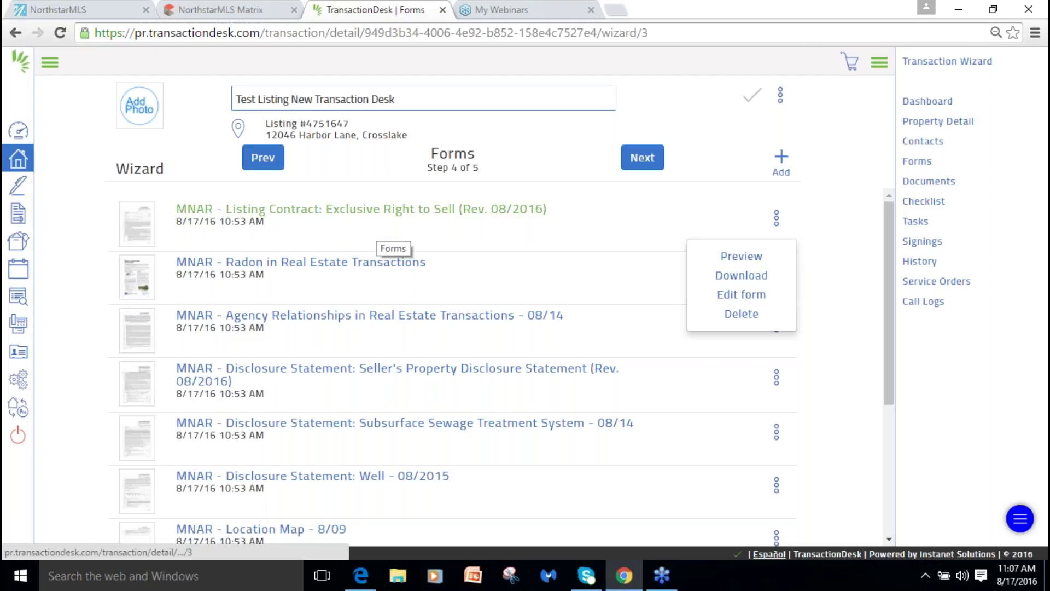
click(380, 227)
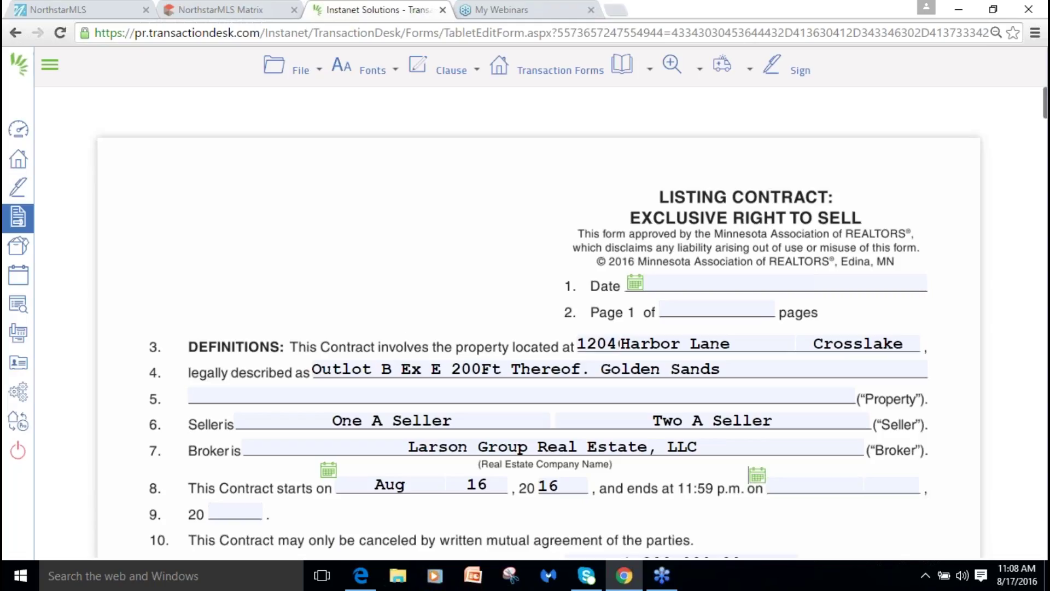
key(ctrl+minus)
key(ctrl+minus)
key(ctrl+minus)
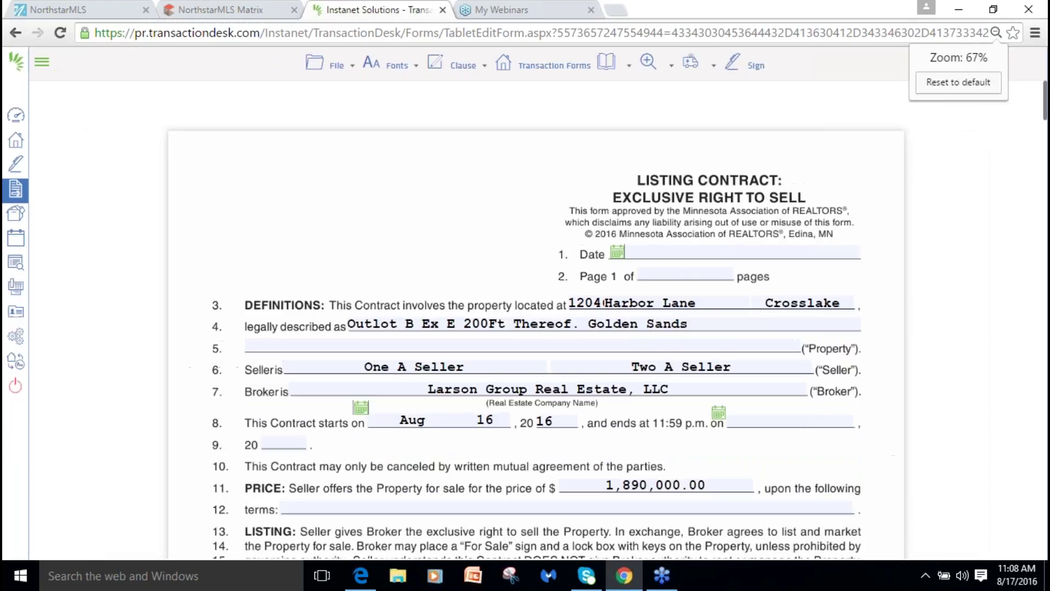
key(ctrl+plus)
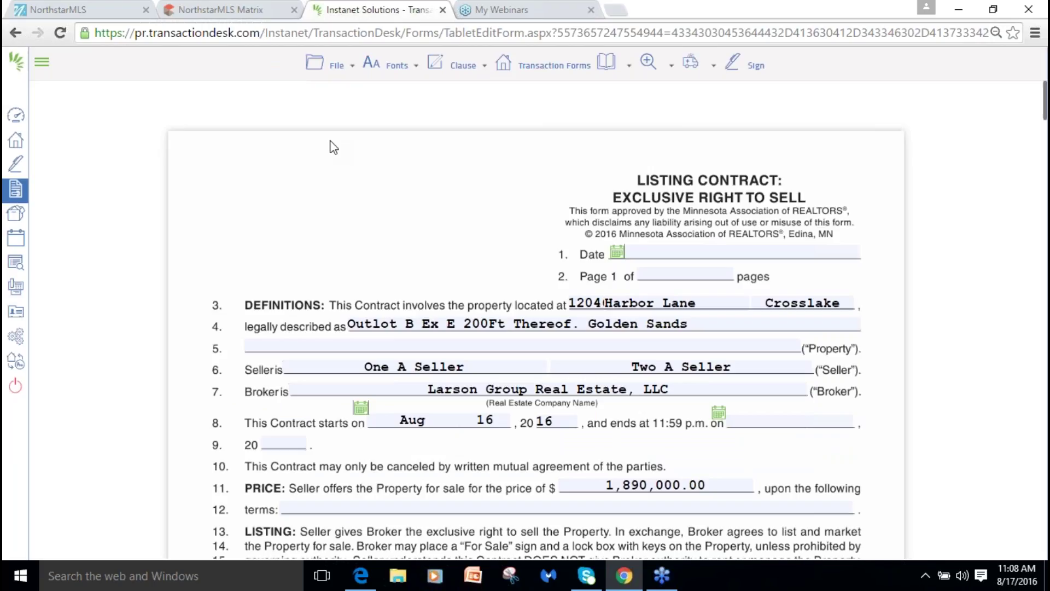
Examine the form editor's file commands, including the options for saving, printing and sending the listing contract.
click(317, 64)
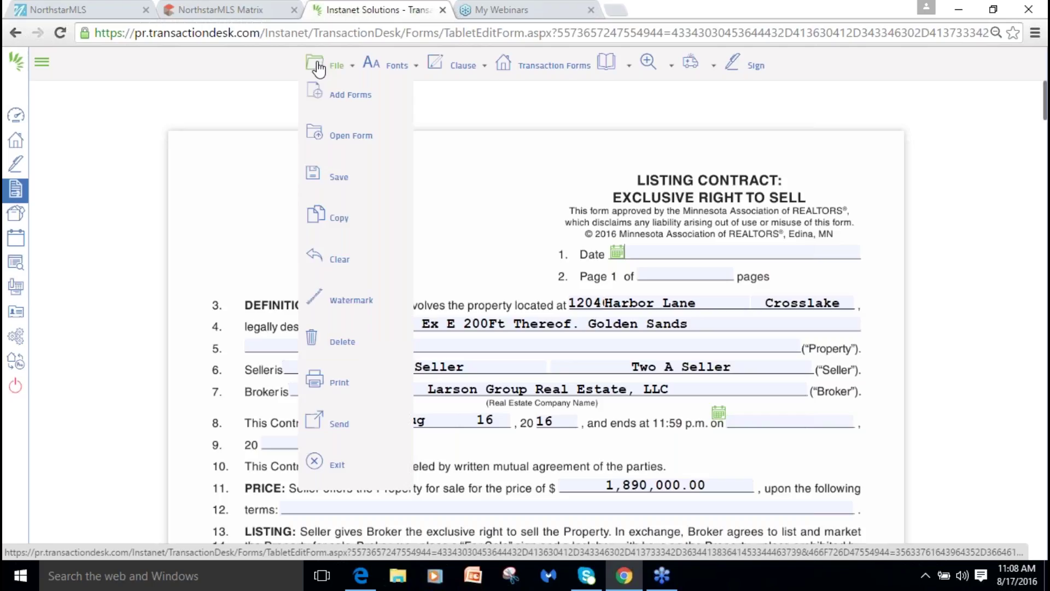
mouse_move(335, 178)
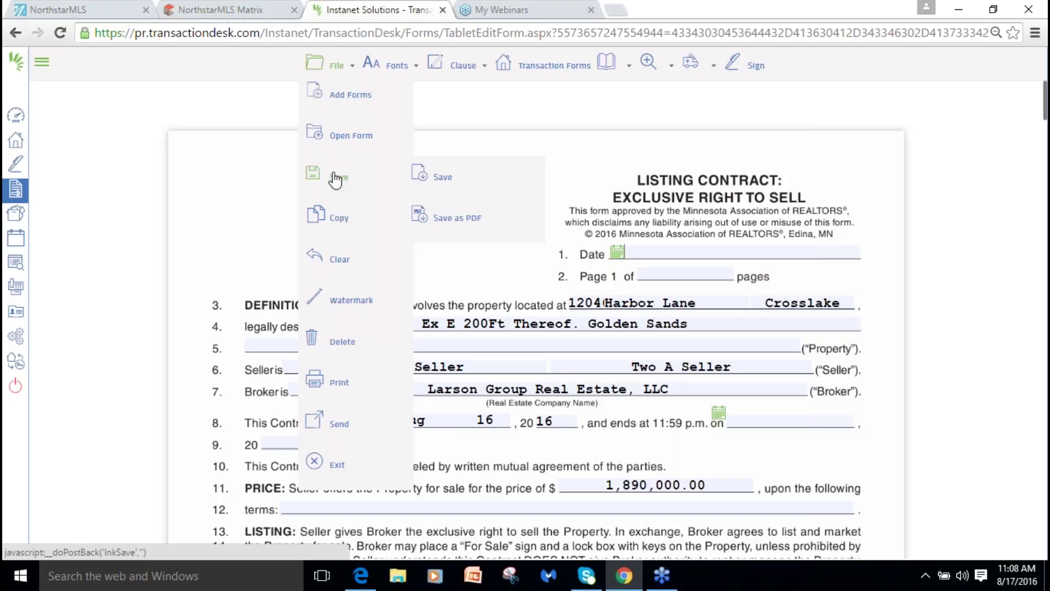
click(442, 184)
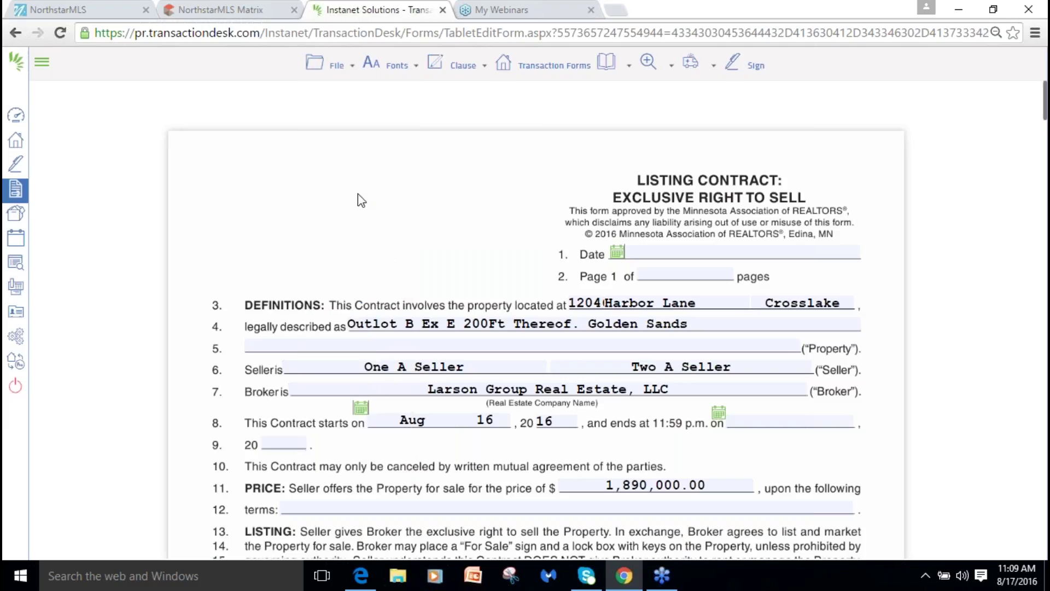
click(324, 71)
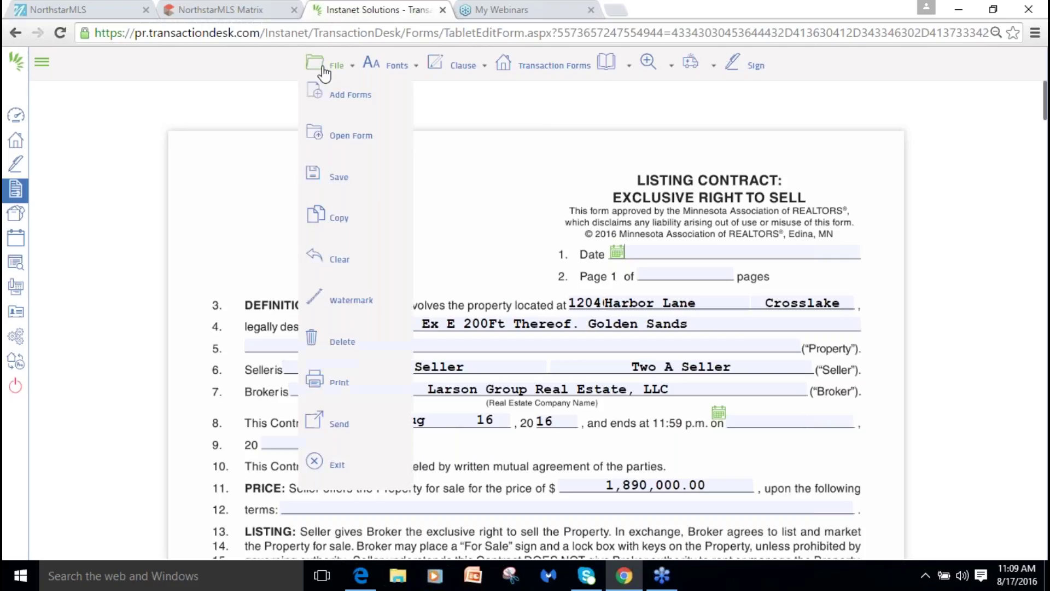
click(337, 314)
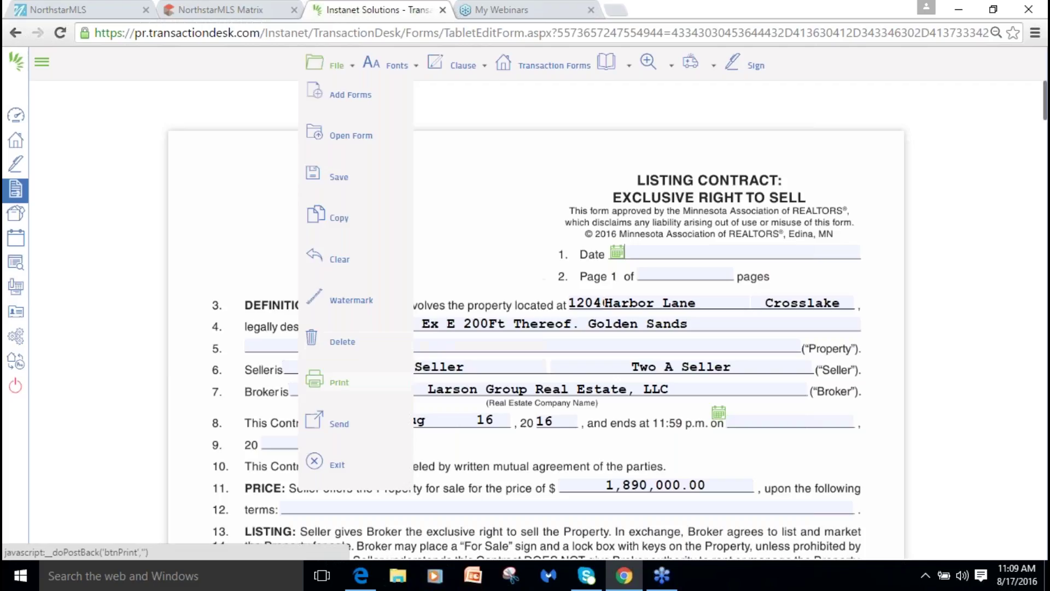
mouse_move(338, 422)
mouse_move(337, 65)
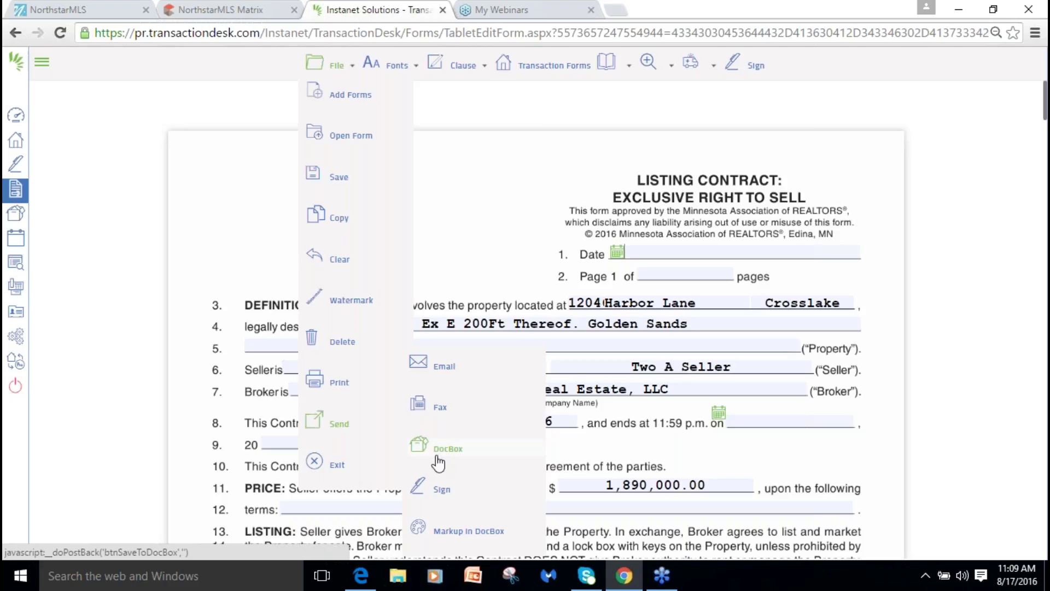
click(480, 542)
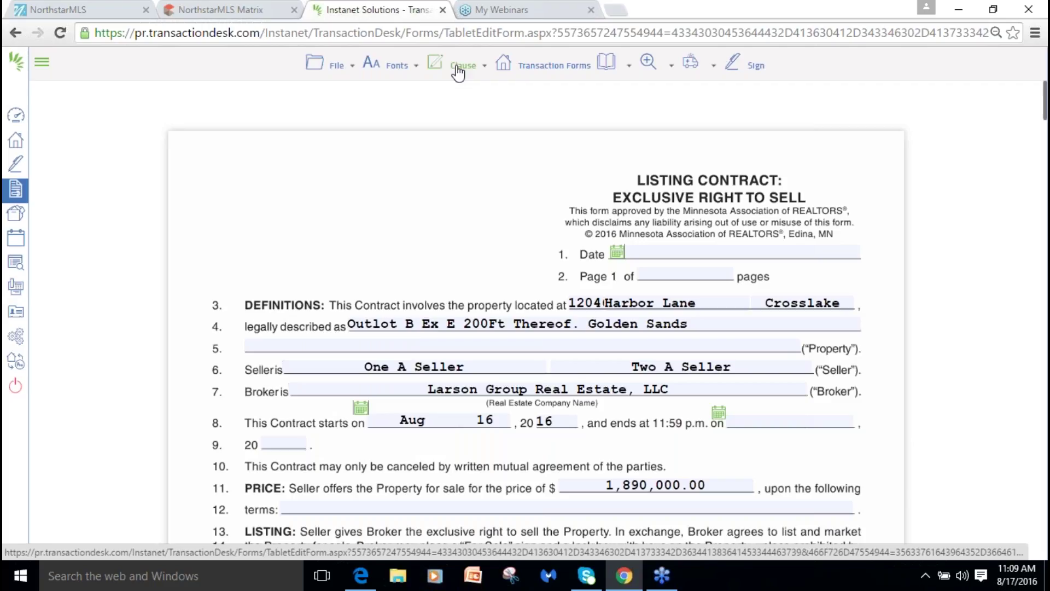
Prepare an email of the Seller's Property Disclosure Statement as a link with changes allowed, and cancel it without sending.
click(547, 67)
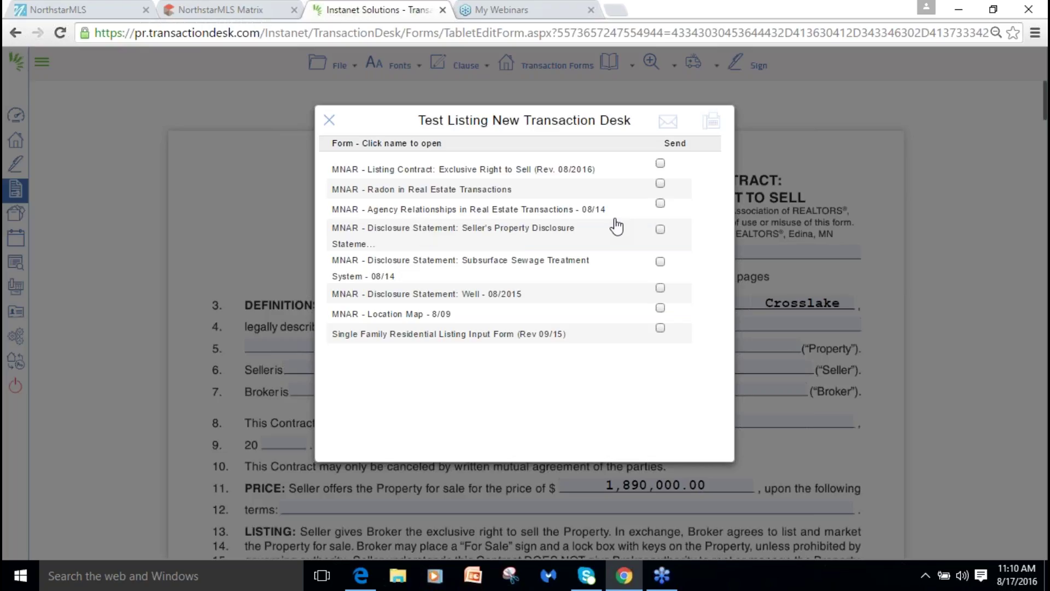
click(661, 230)
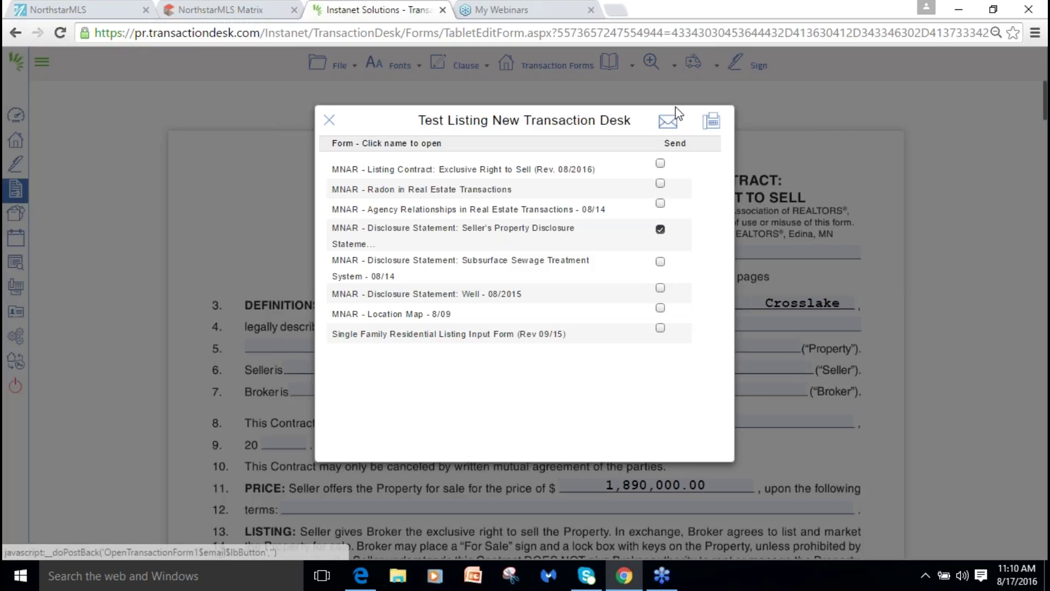
click(667, 122)
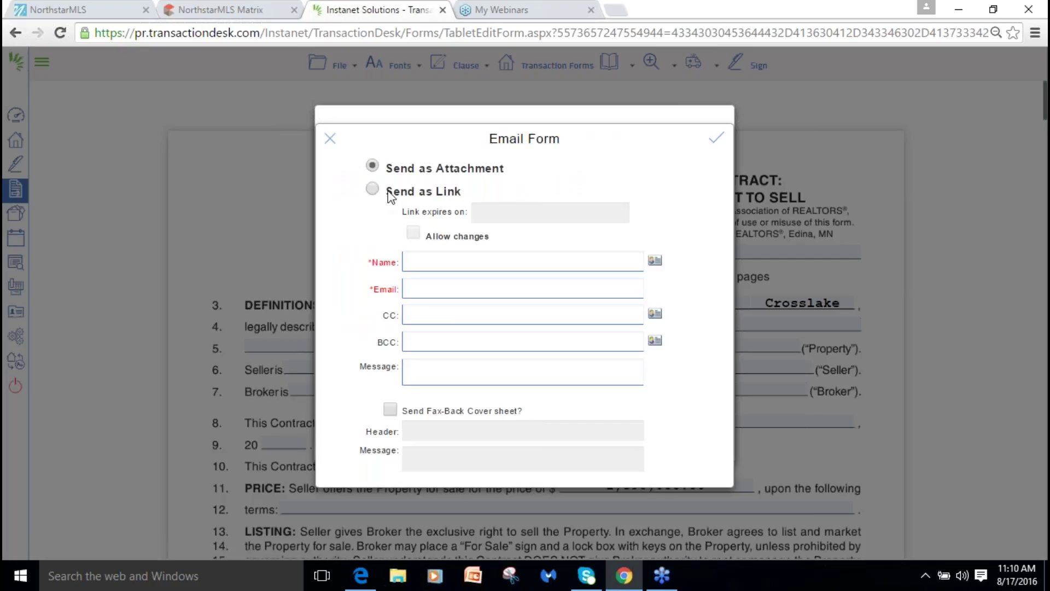
click(374, 189)
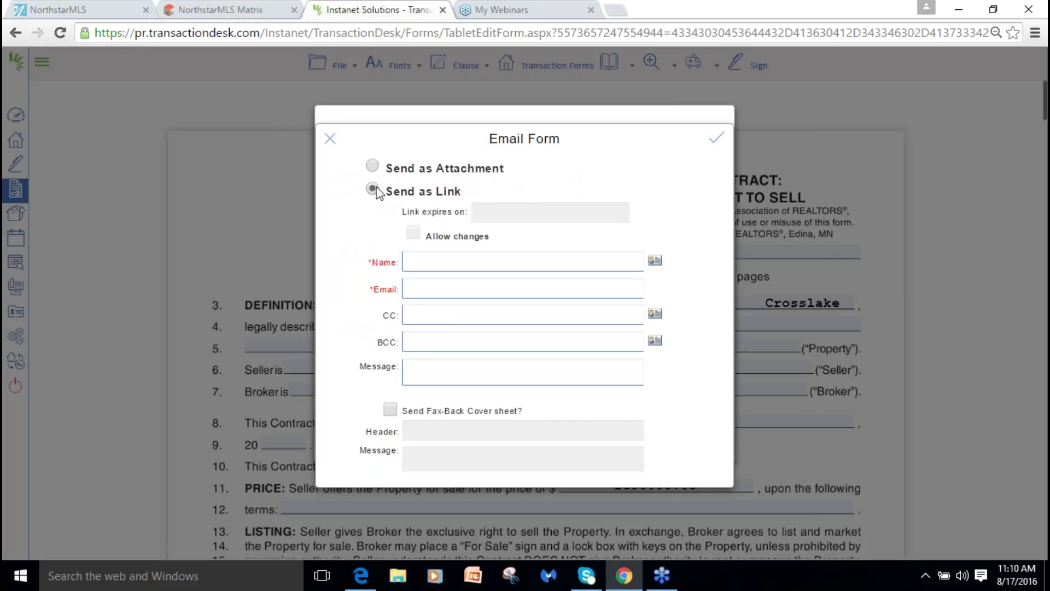
click(413, 241)
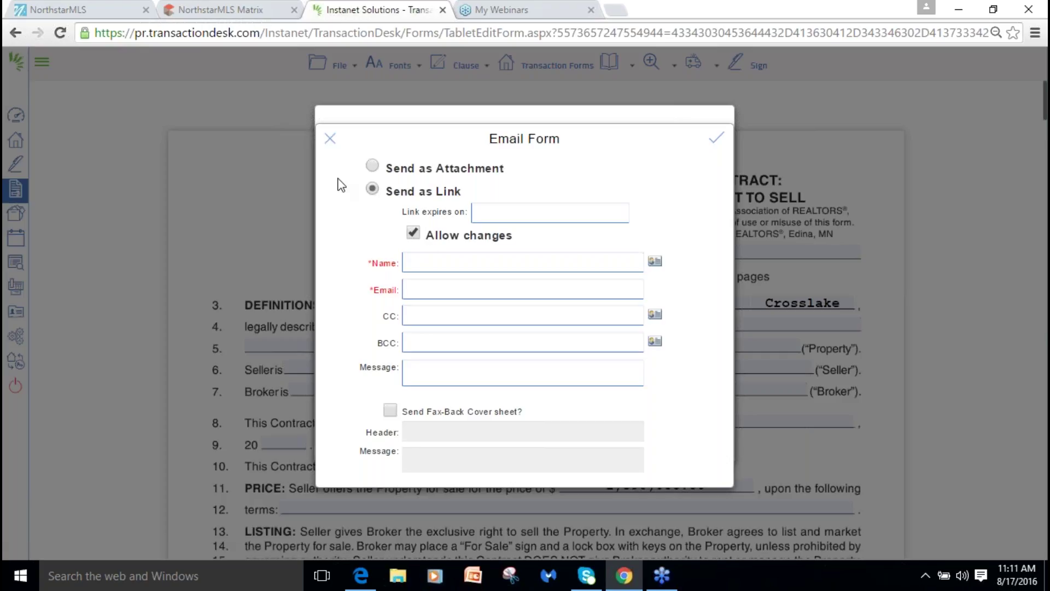
click(330, 141)
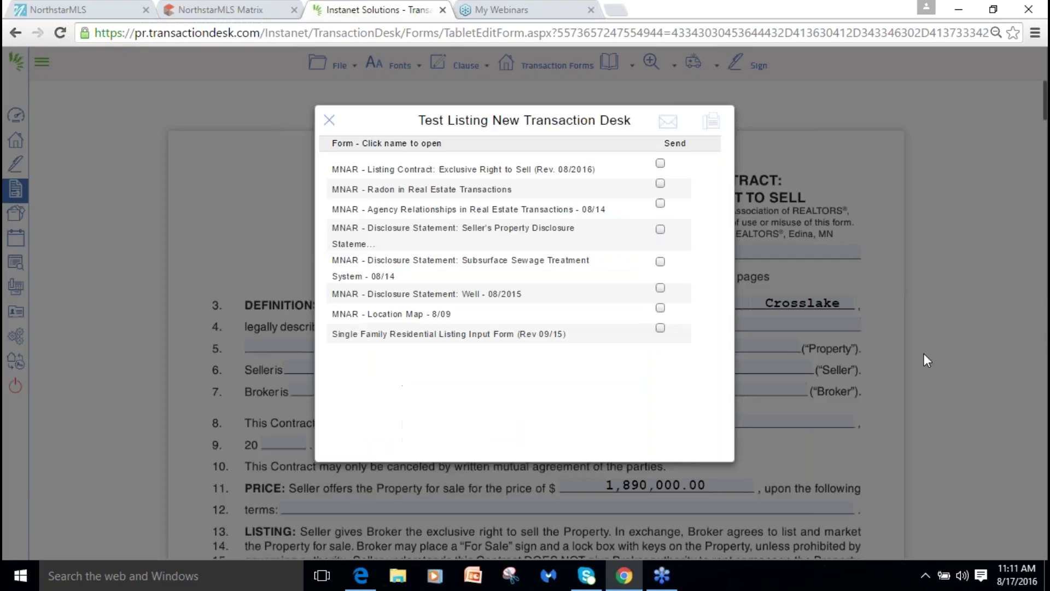
click(329, 119)
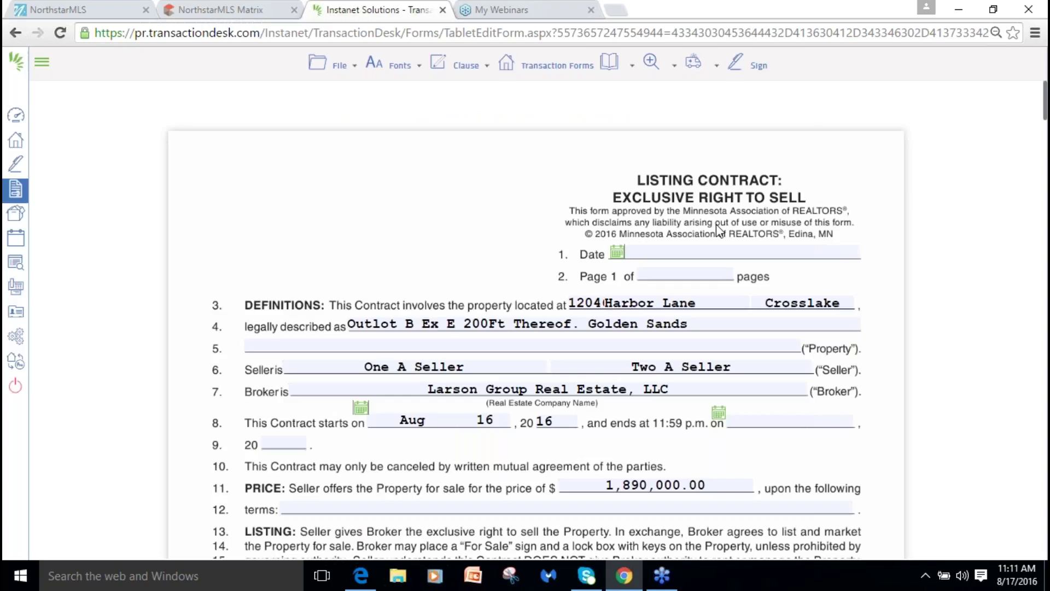
Set the date on line 1 of the listing contract to 08/10/2016.
click(620, 252)
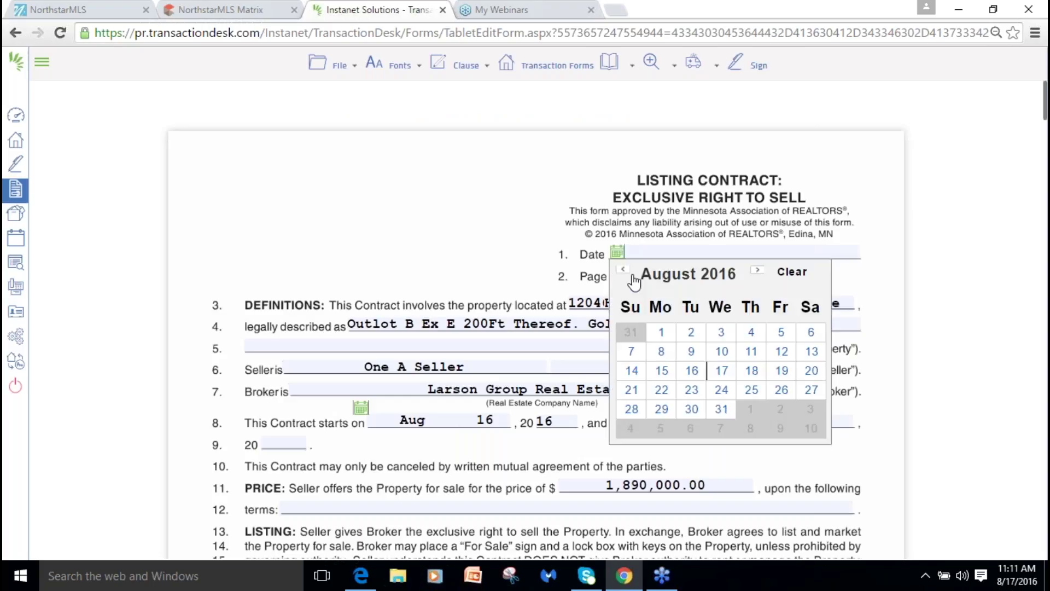
click(719, 353)
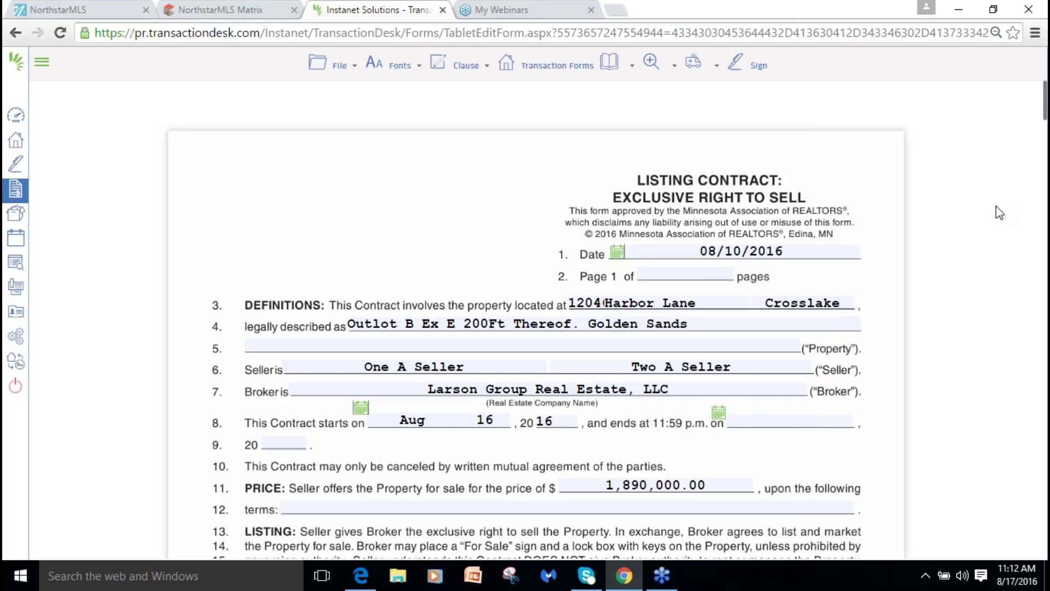
Examine the listing contract's fields and options from the first page through the broker's compensation section.
scroll(996, 206, down, 3)
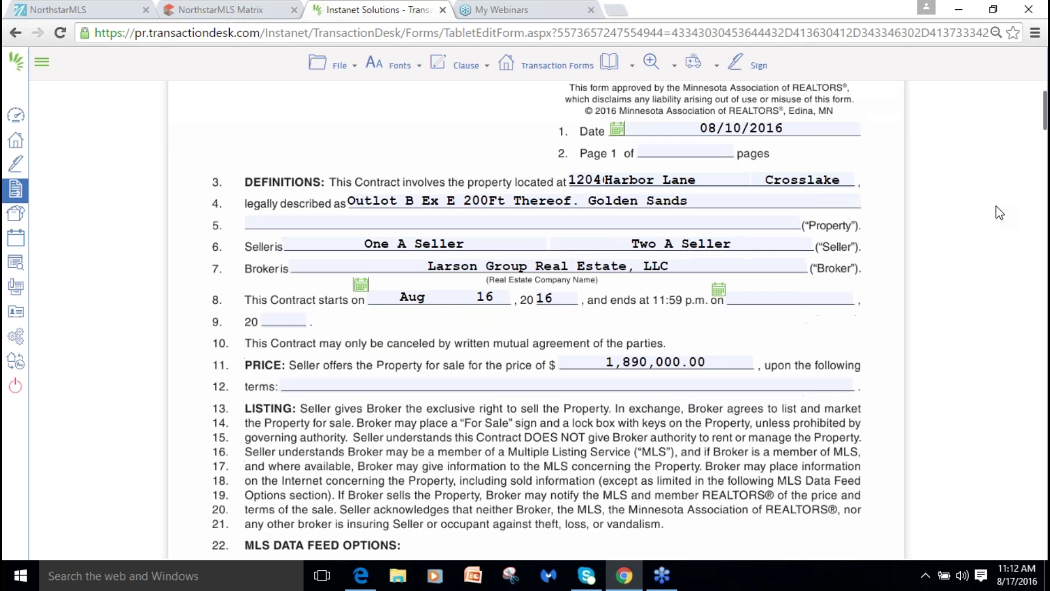
scroll(996, 206, down, 15)
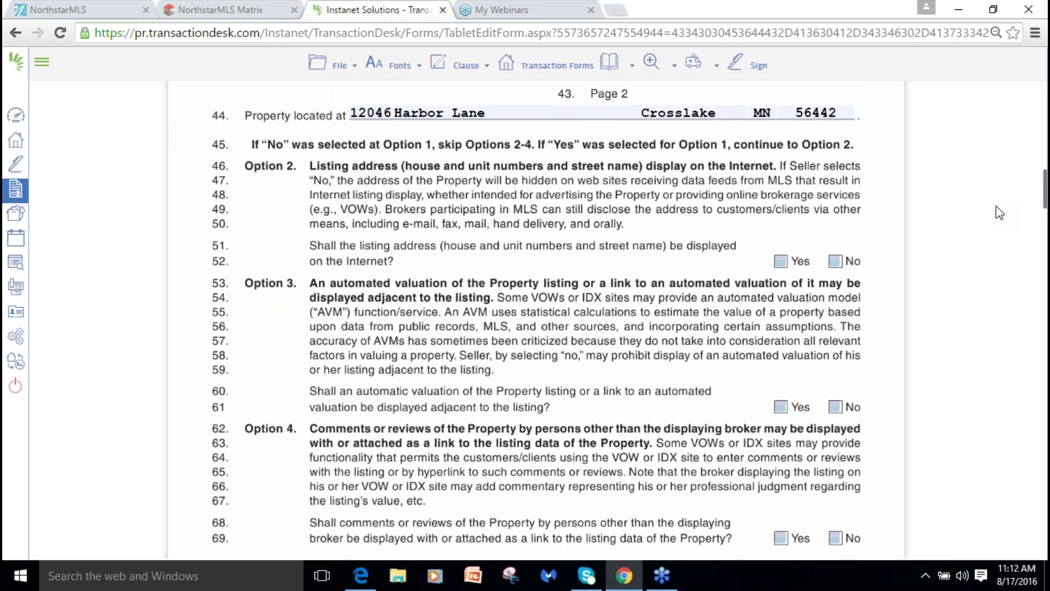
scroll(996, 206, down, 3)
scroll(996, 213, down, 12)
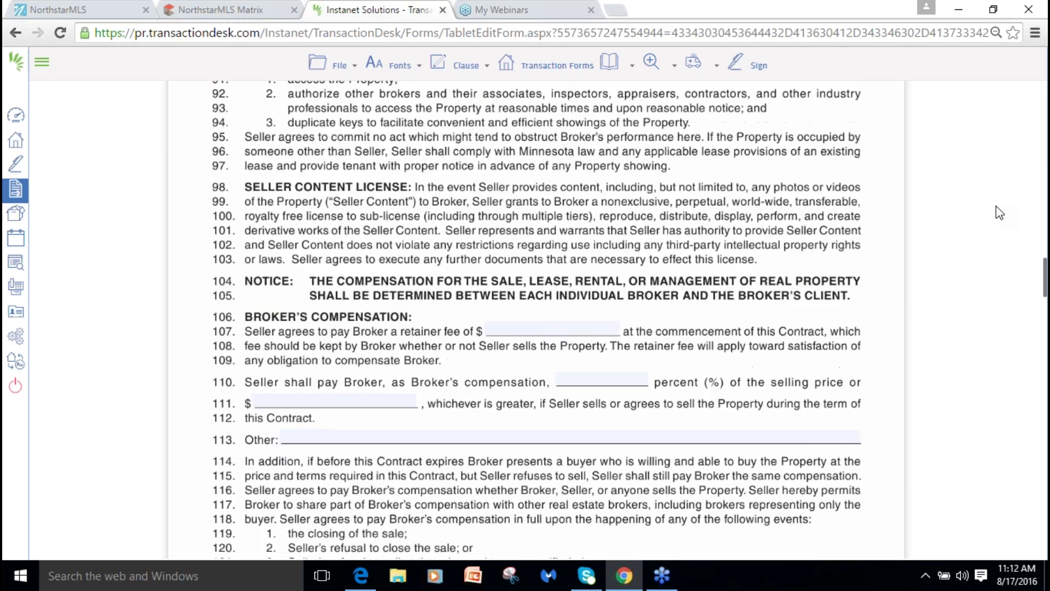
scroll(996, 207, up, 13)
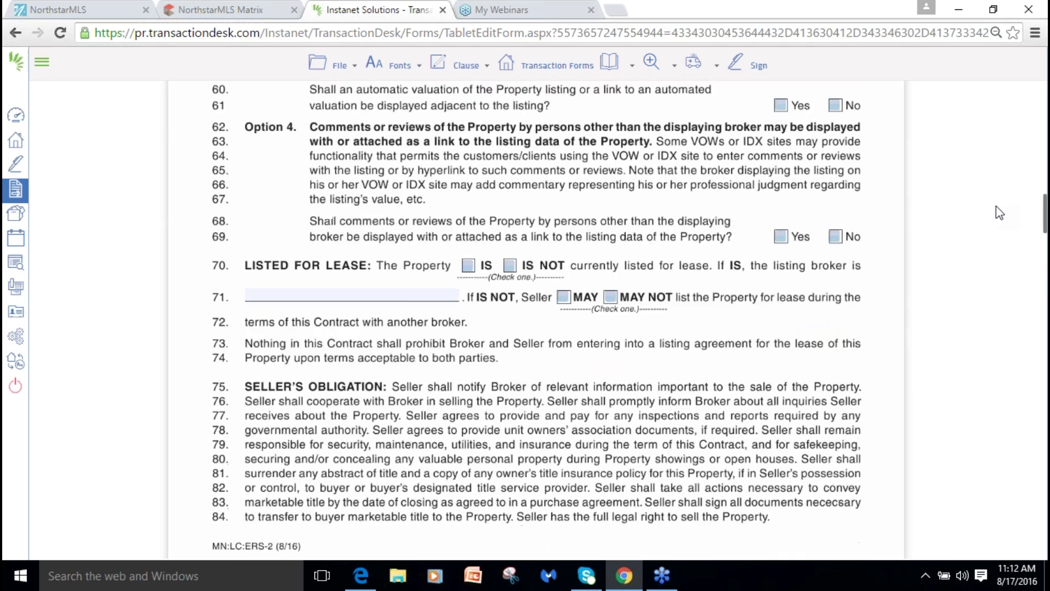
scroll(996, 207, up, 17)
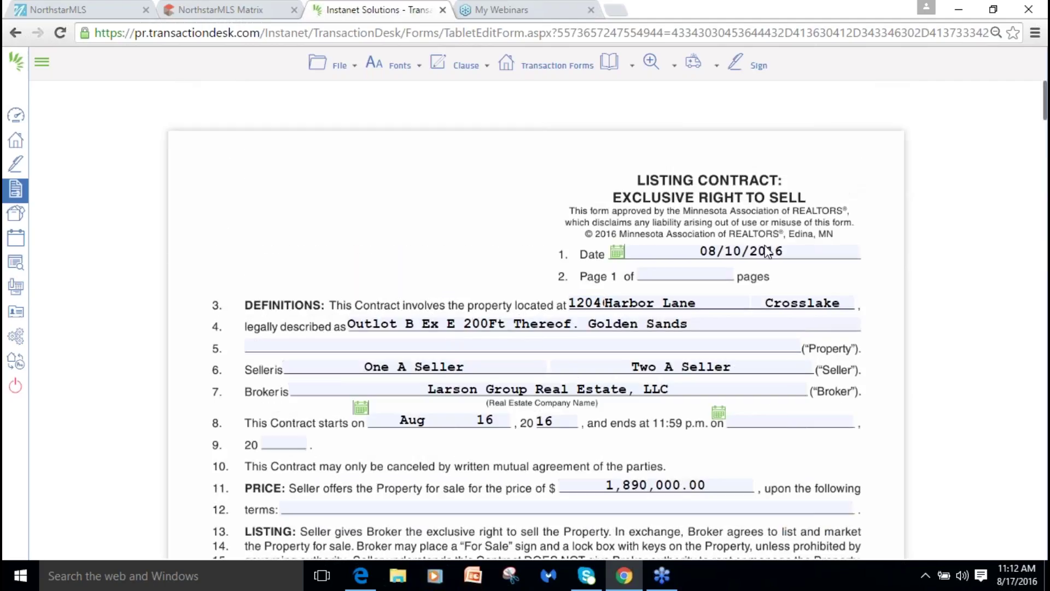
Exit the listing contract form and return to the wizard's Forms step.
click(318, 77)
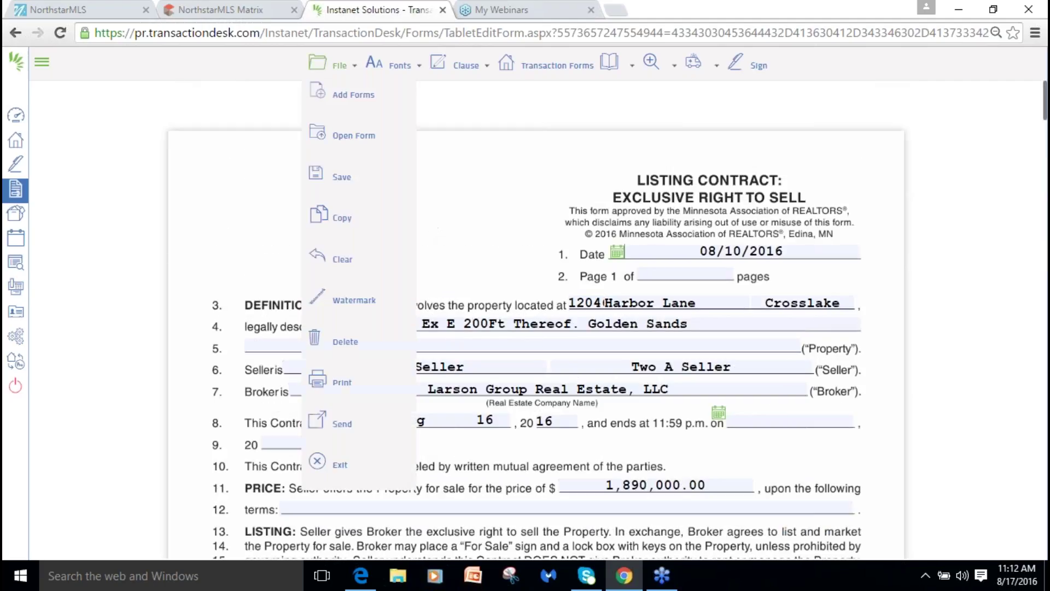
click(317, 131)
click(317, 63)
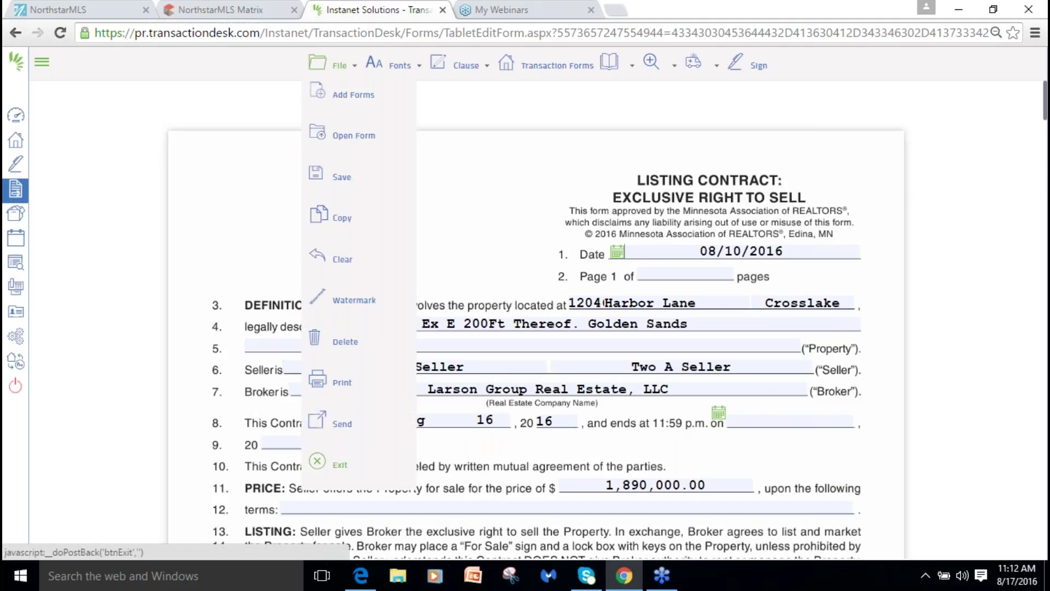
click(335, 465)
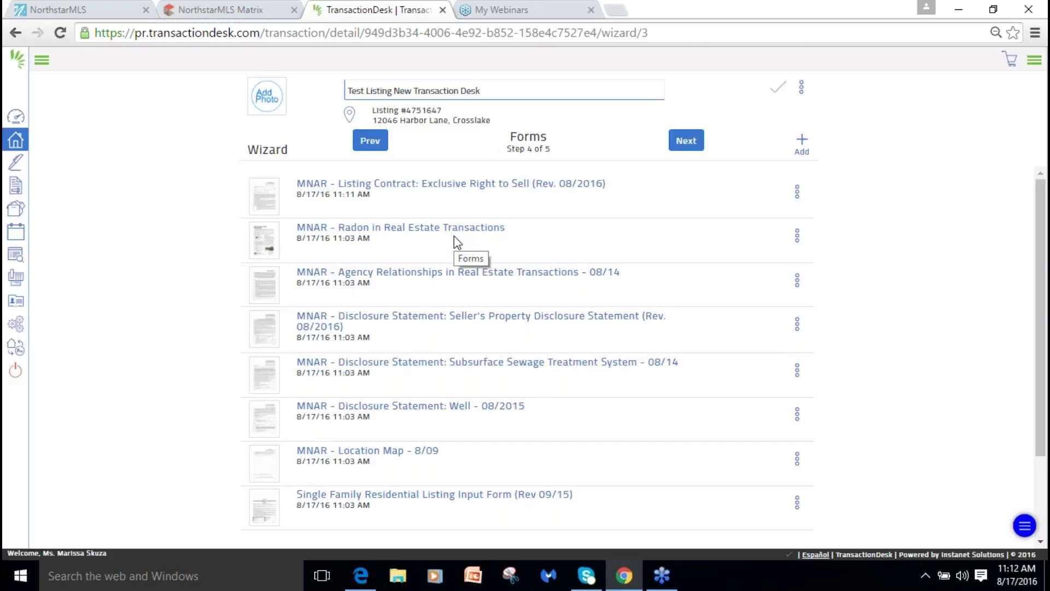
Advance to the wizard's Documents step and upload the Definition of a Bedroom PDF from the Desktop.
click(697, 144)
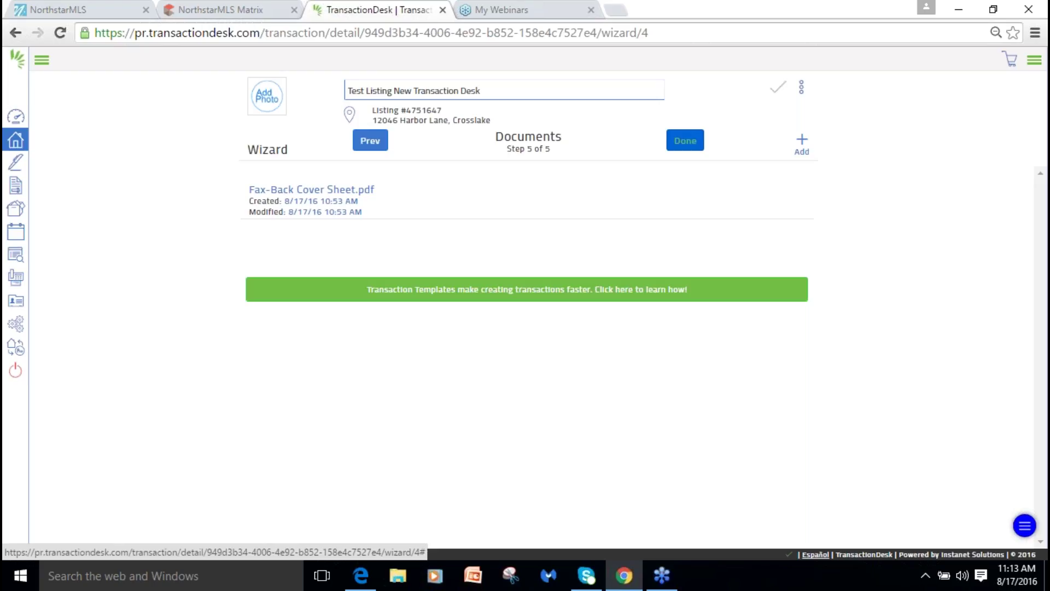
click(802, 146)
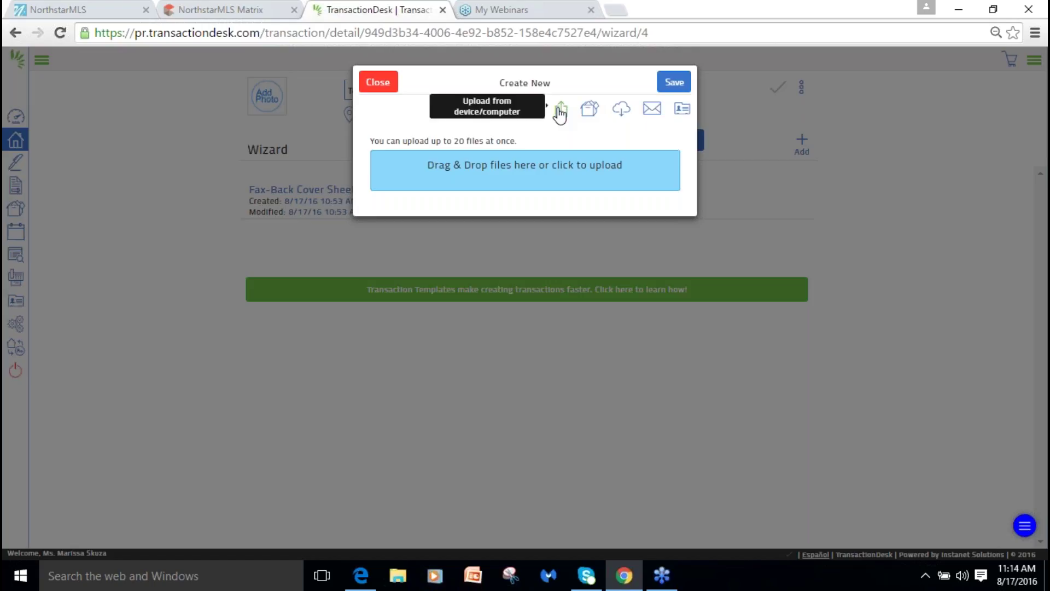
click(530, 167)
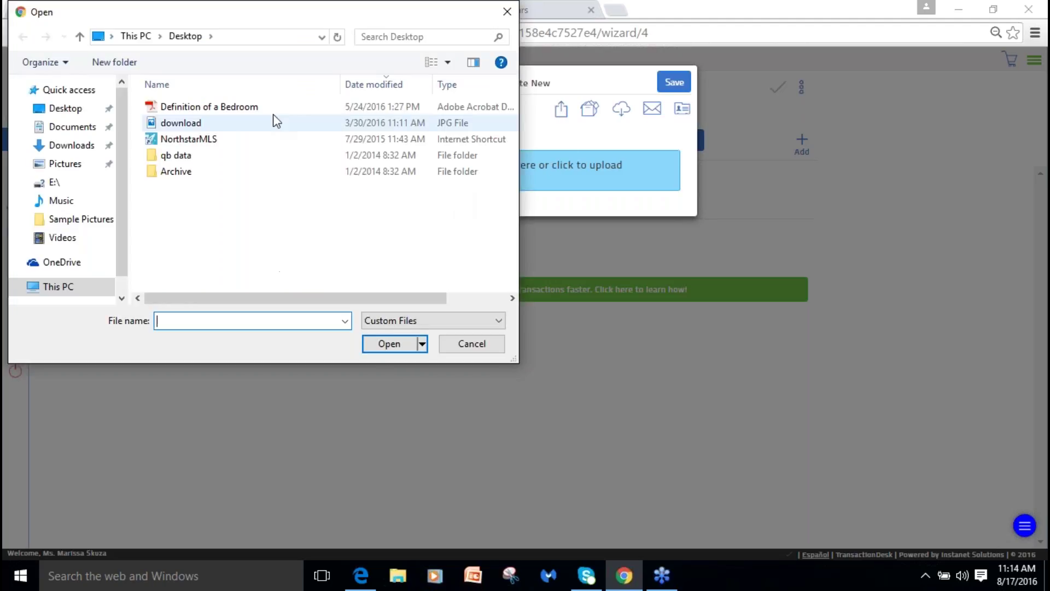
click(251, 108)
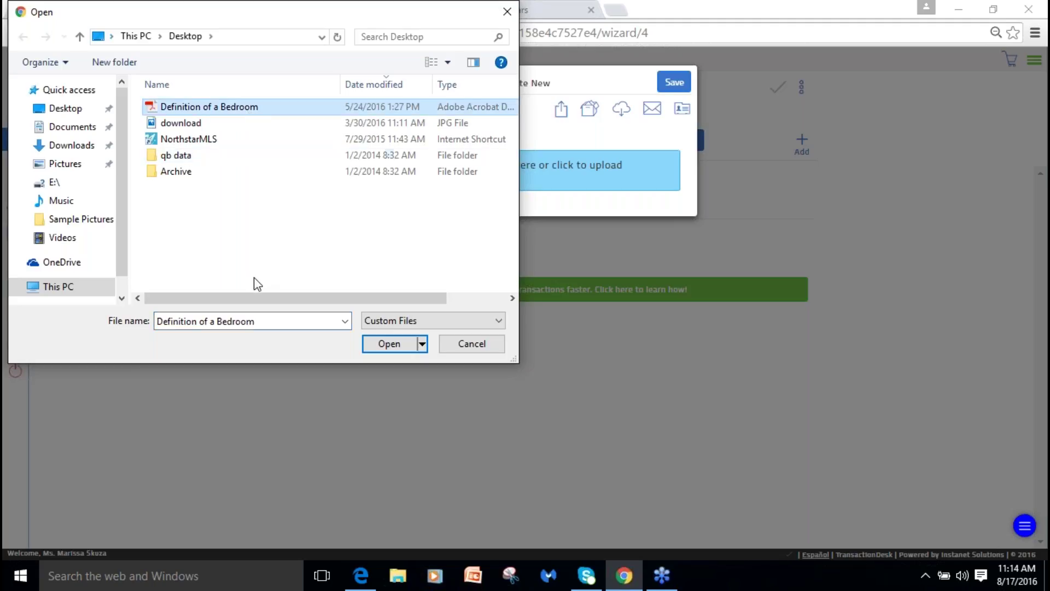
click(377, 345)
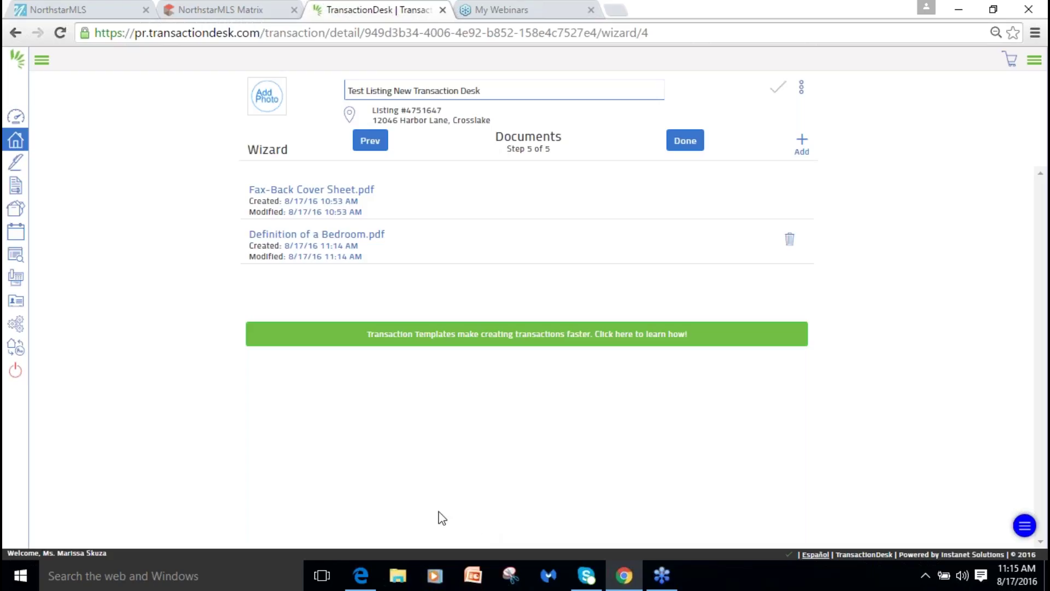
Go back to the Forms step, reopen the listing contract, and bring up the list of transaction forms.
click(370, 141)
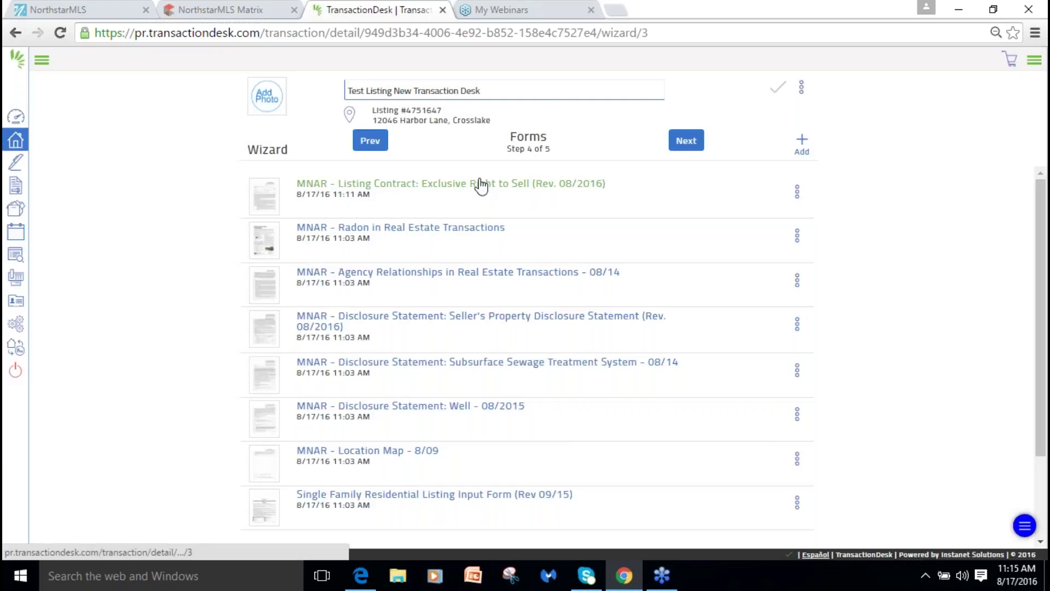
click(550, 187)
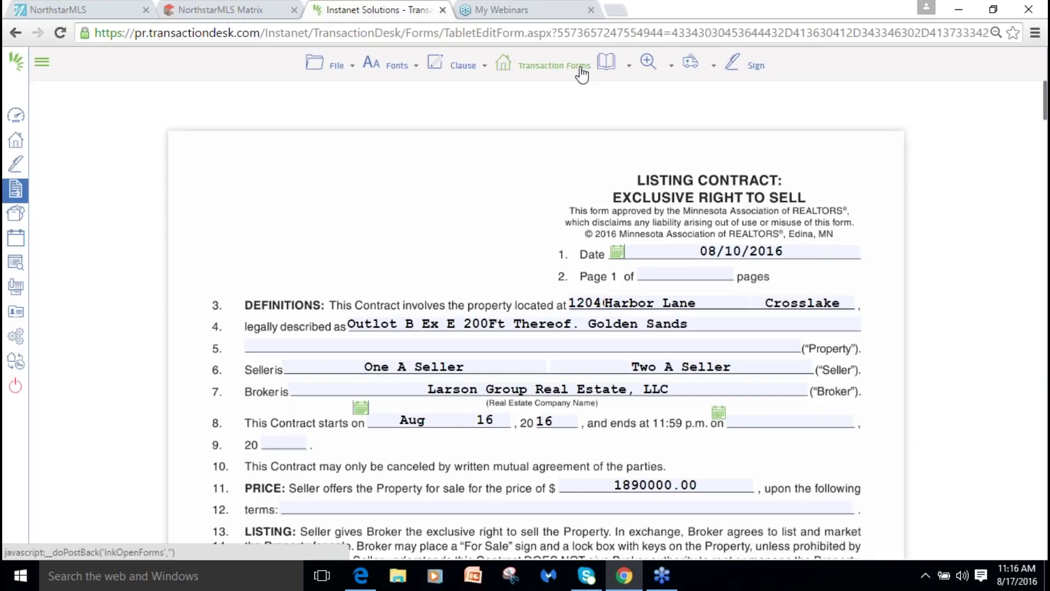
click(580, 68)
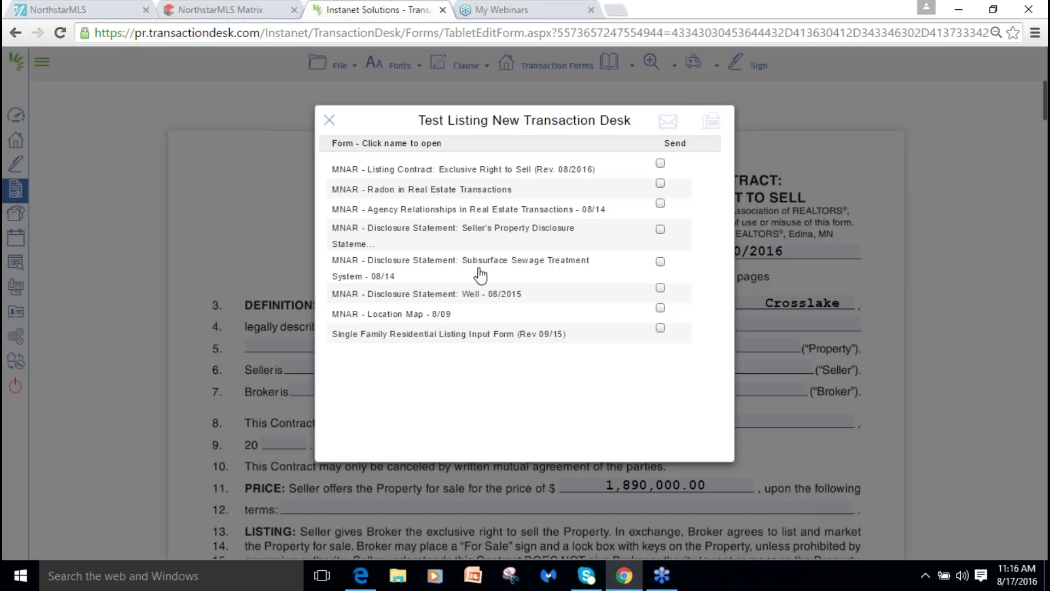
Prepare an email of the first five transaction forms, Listing Contract through Subsurface Sewage Treatment System, and cancel it without sending.
click(660, 164)
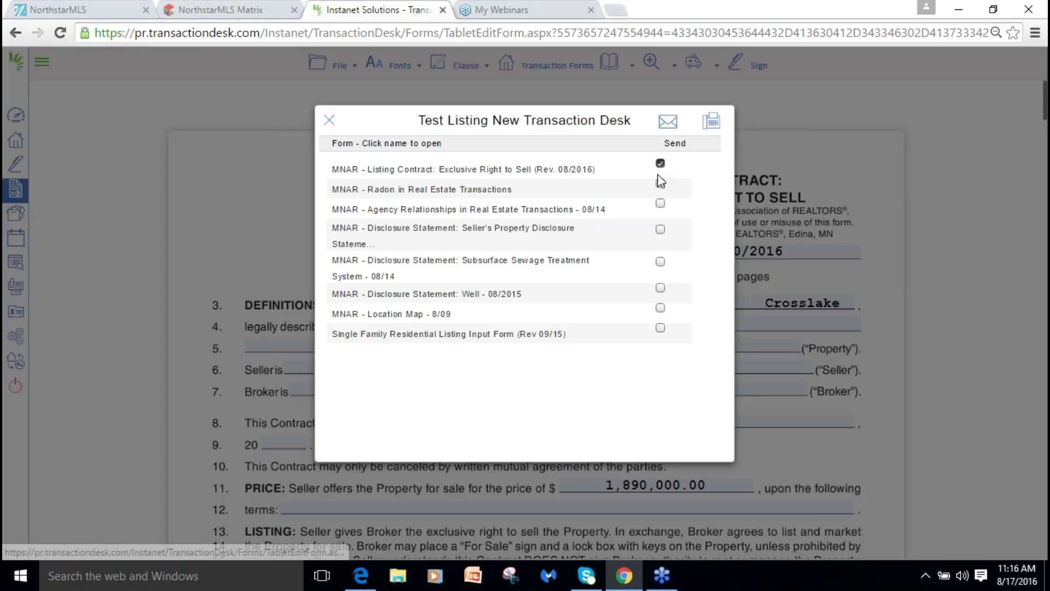
click(660, 182)
click(661, 205)
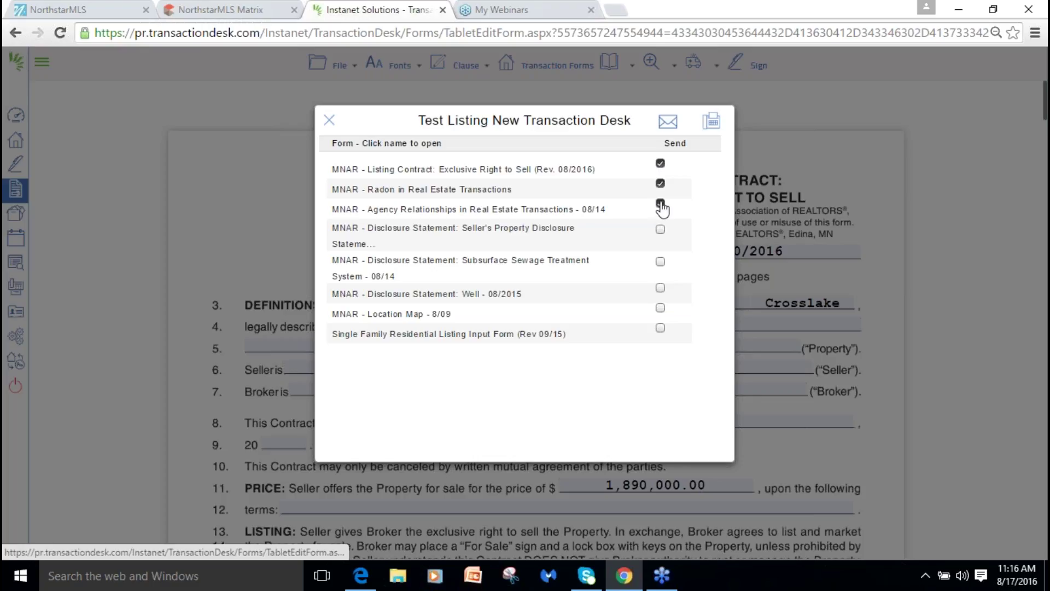
click(660, 229)
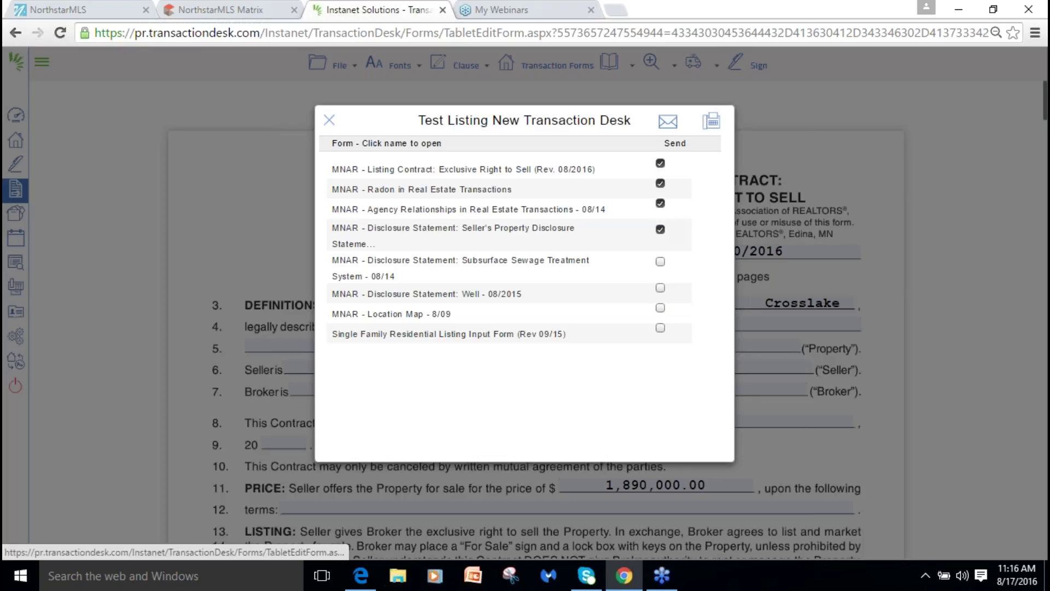
click(660, 261)
click(672, 126)
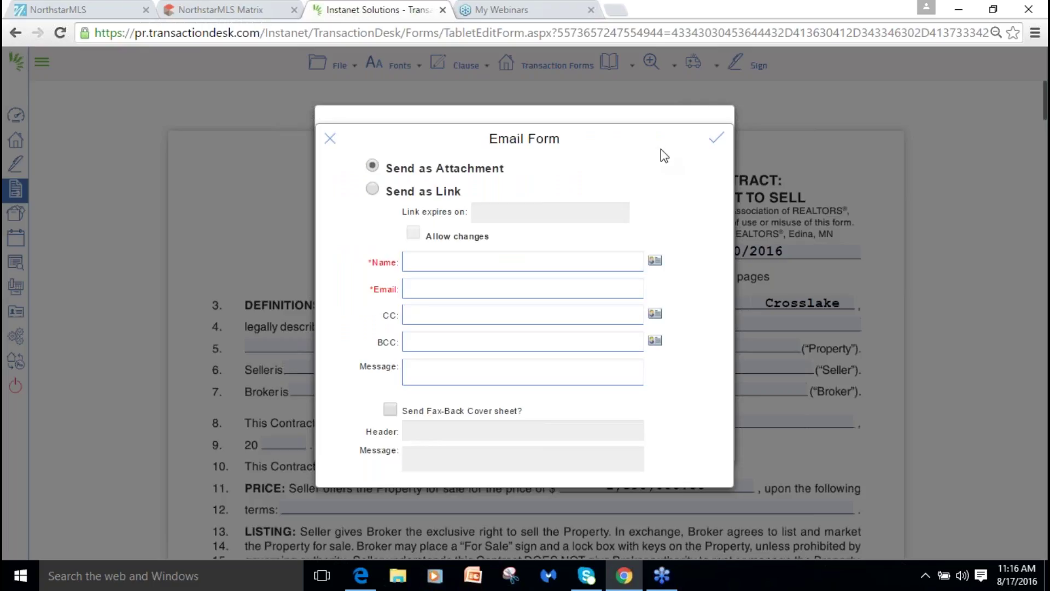
click(331, 140)
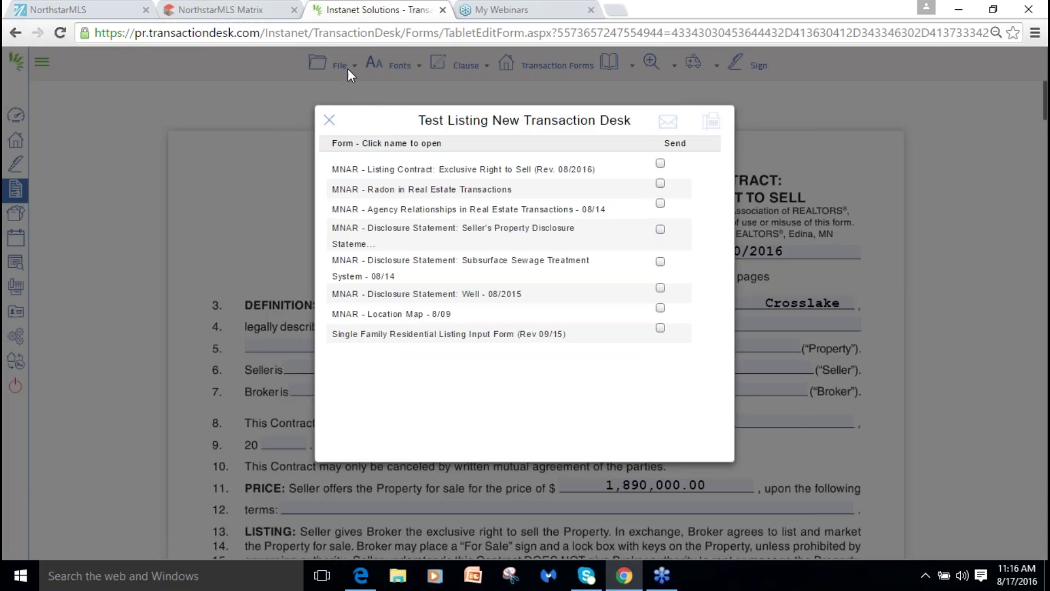
click(330, 120)
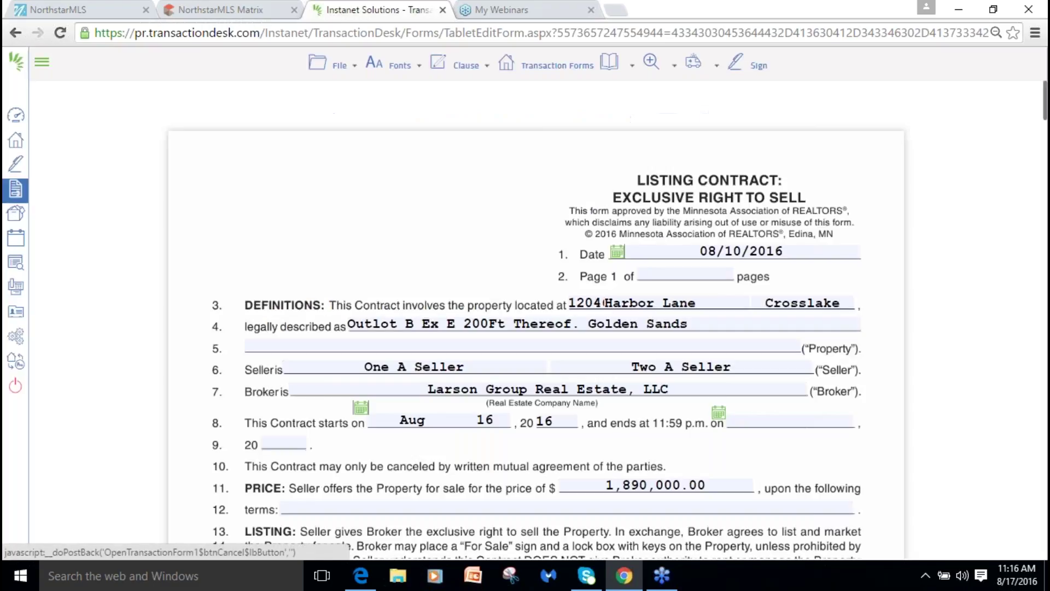
Exit the listing contract and finish the wizard from its Documents step to reach the transaction dashboard.
click(335, 69)
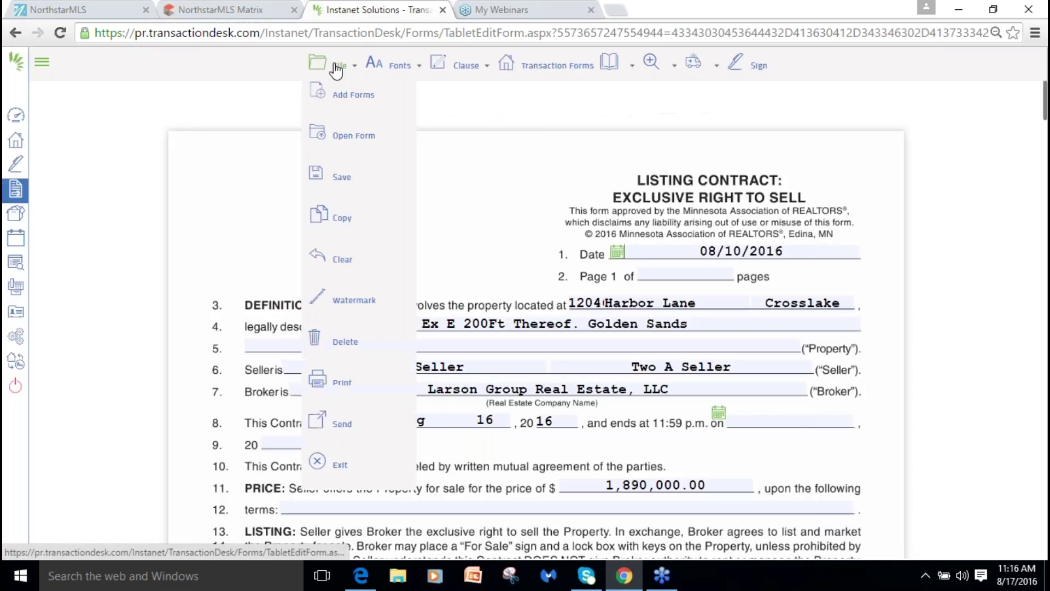
click(328, 466)
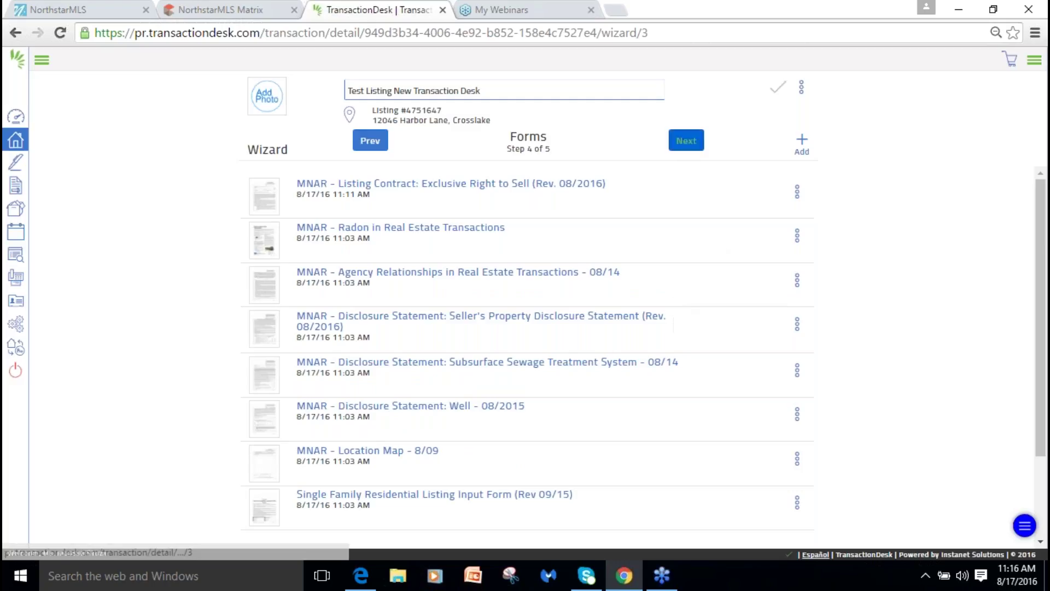
click(686, 140)
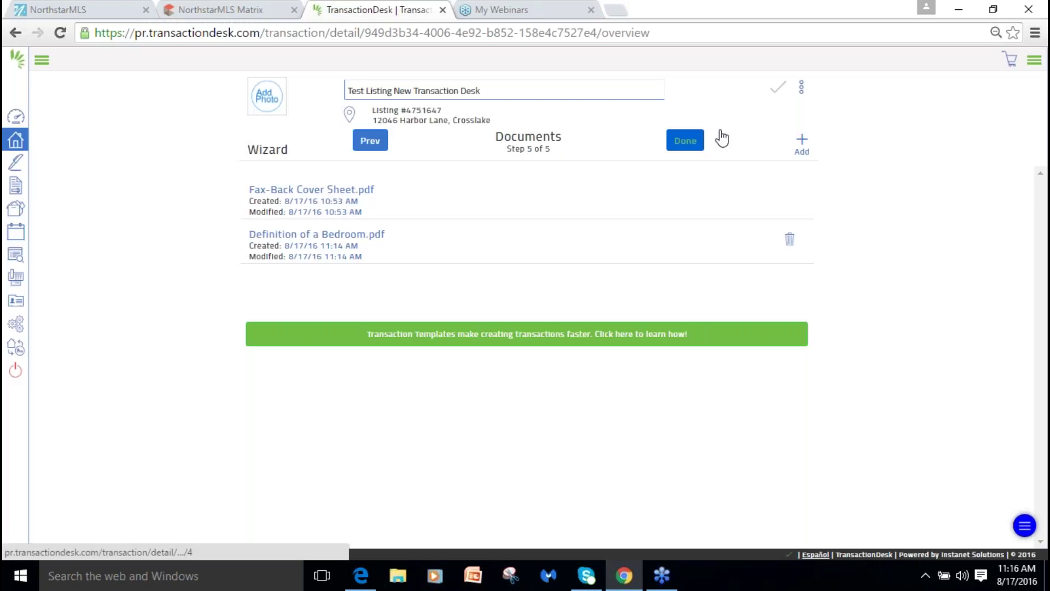
click(685, 140)
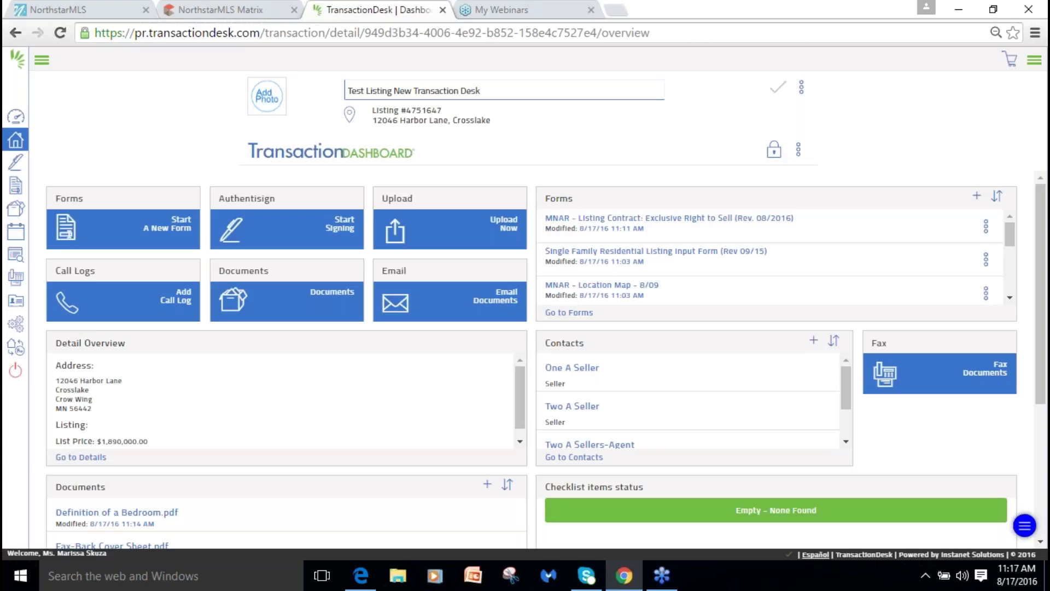
Open the transaction's full forms list, select all forms, and open the basket.
click(584, 317)
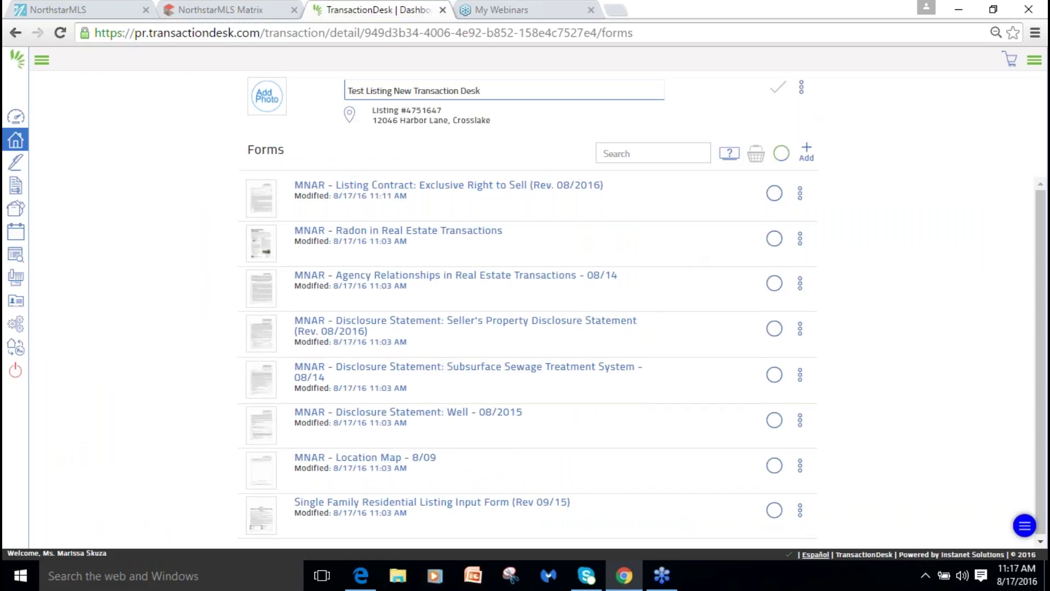
click(782, 154)
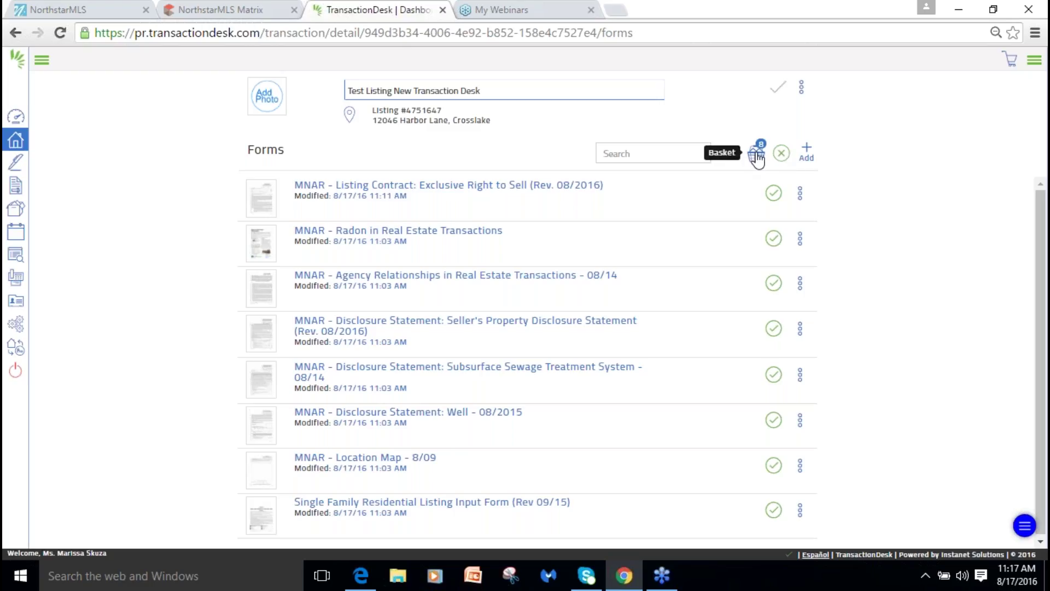
click(757, 156)
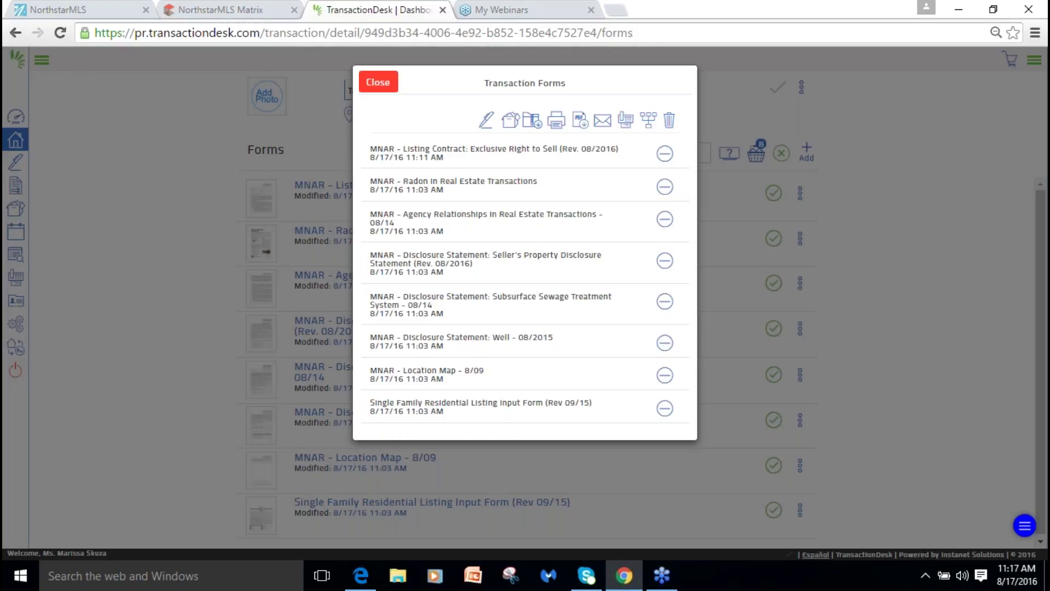
click(556, 122)
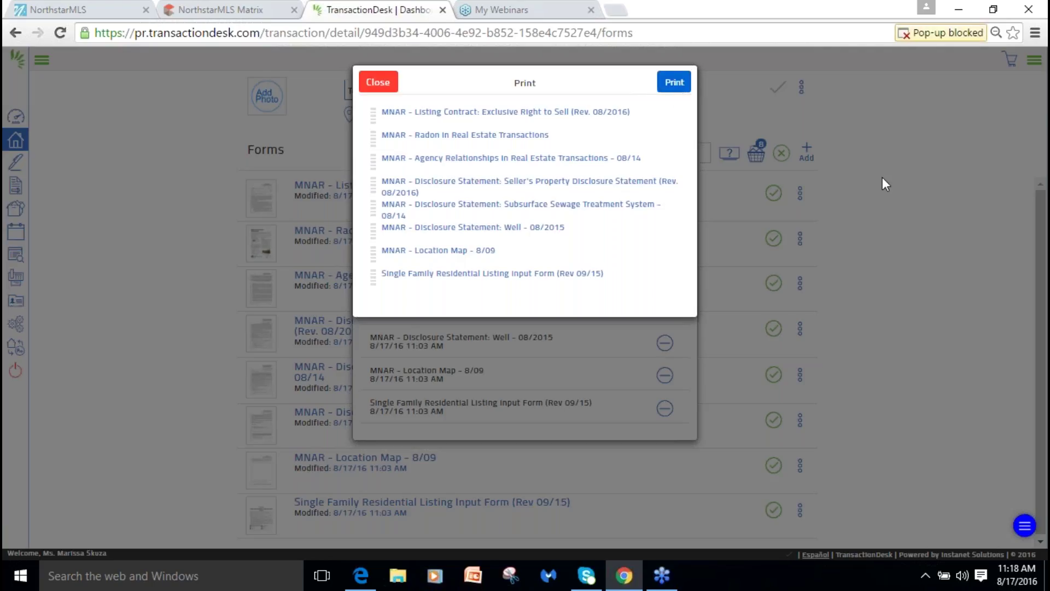
click(980, 34)
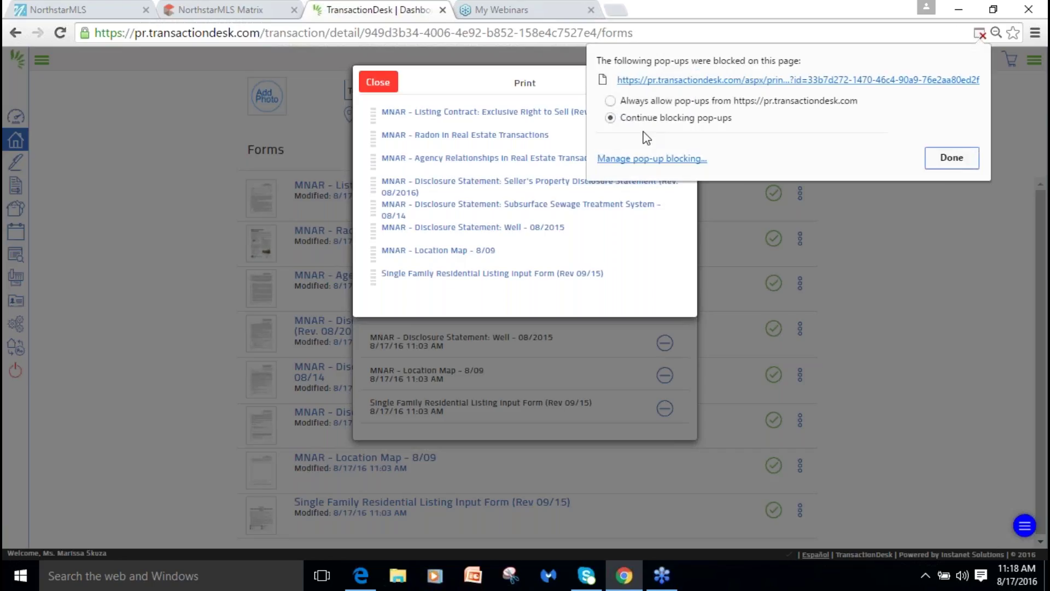
click(640, 100)
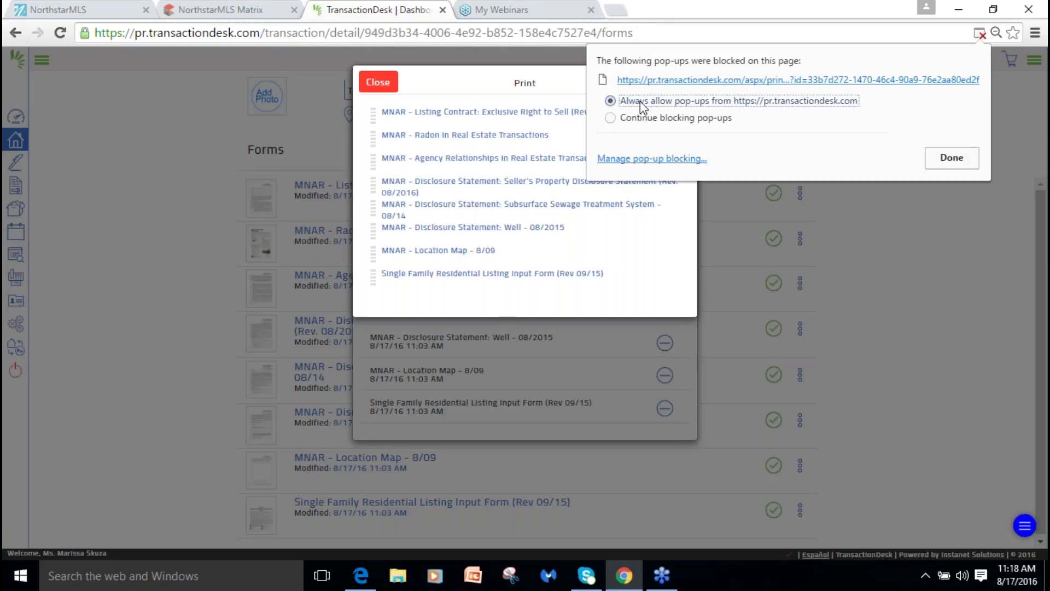
click(959, 156)
Generate the combined print preview of the selected forms, look through it, and close it without printing.
click(676, 83)
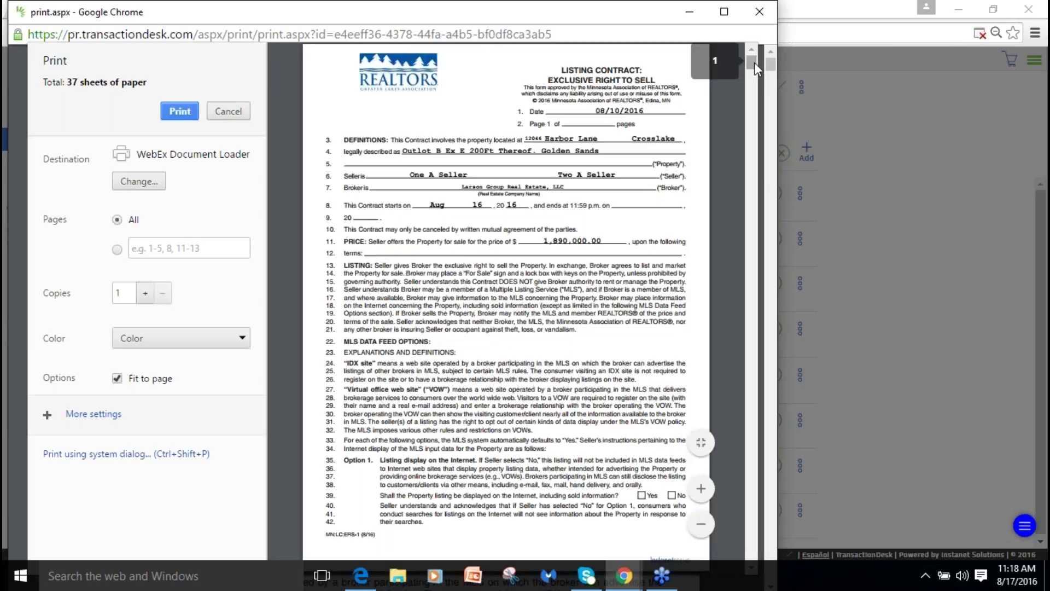
drag(754, 62, 716, 477)
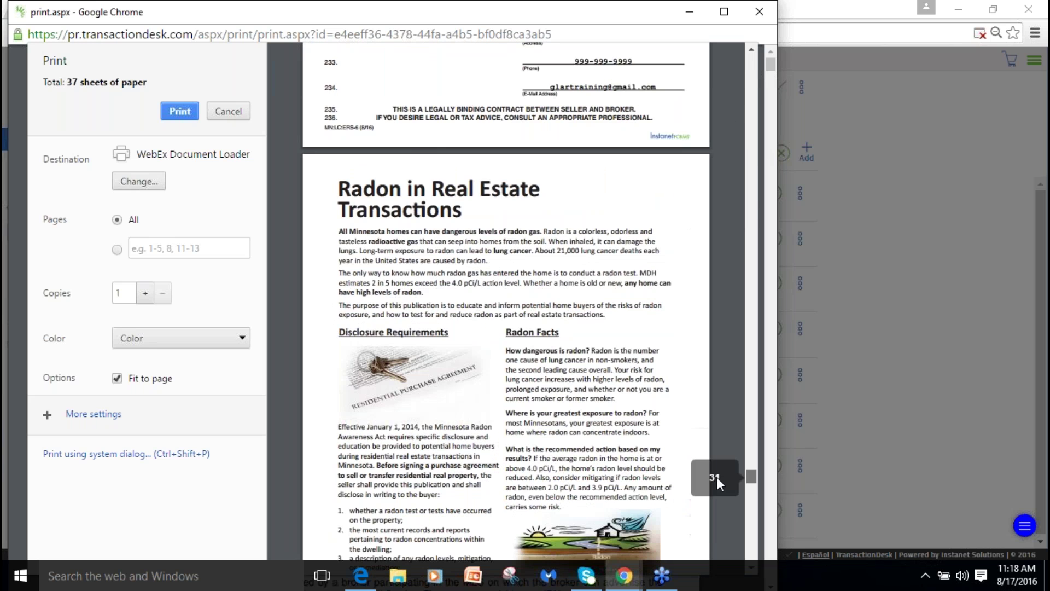
click(759, 12)
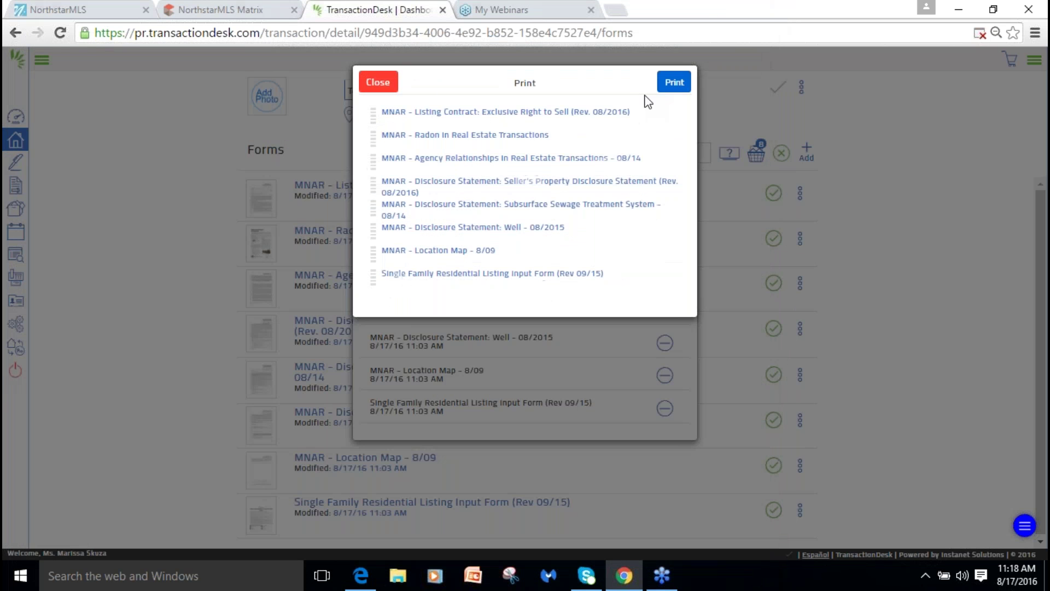
Leave the print list and basket, reopen Test Listing New Transaction Desk from the transactions list, and show its full forms list.
click(378, 82)
click(377, 84)
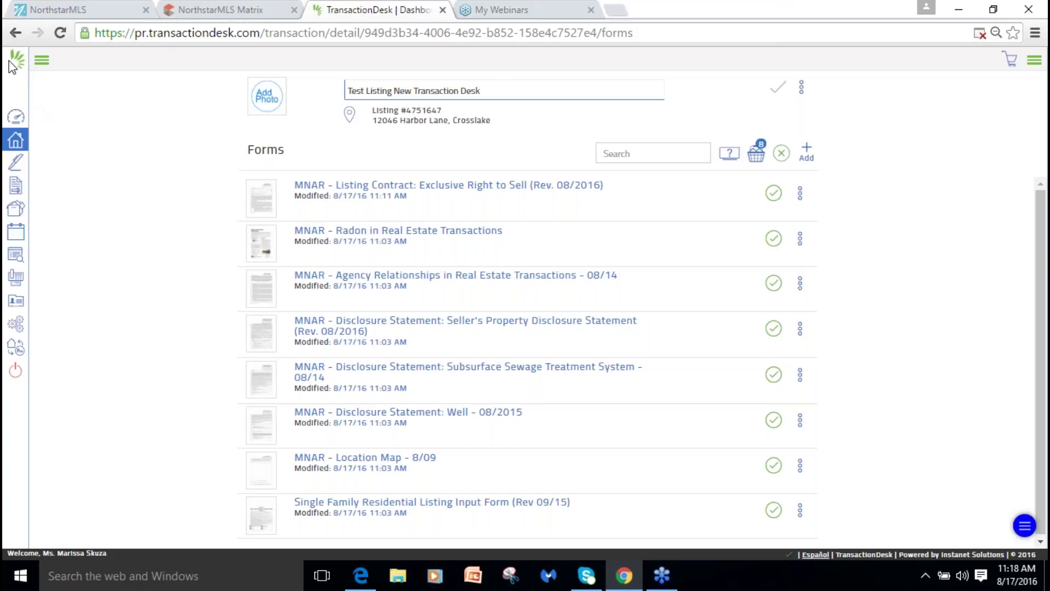
click(15, 140)
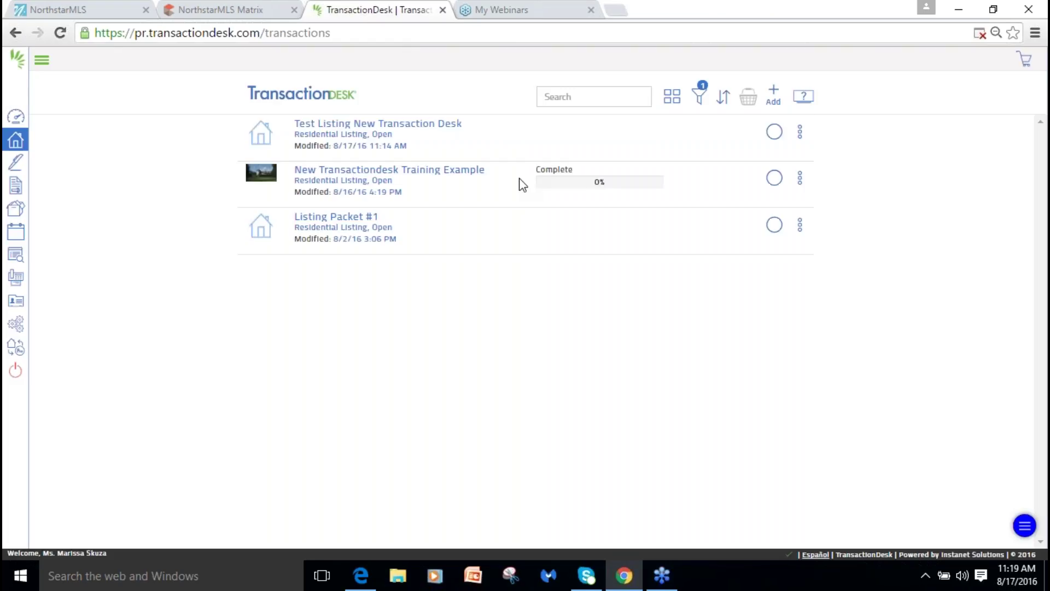
click(339, 123)
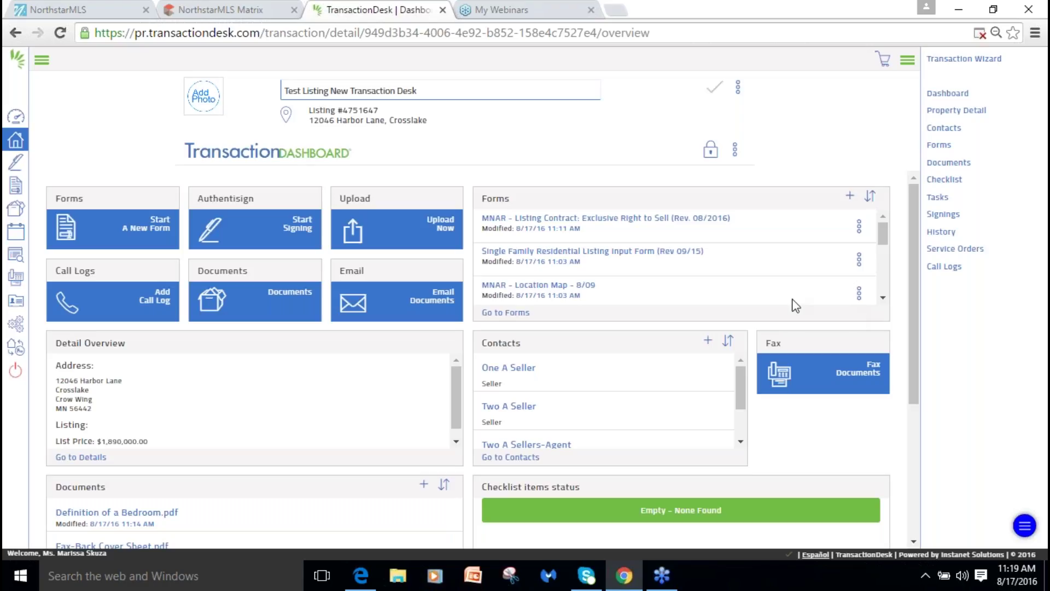
click(506, 313)
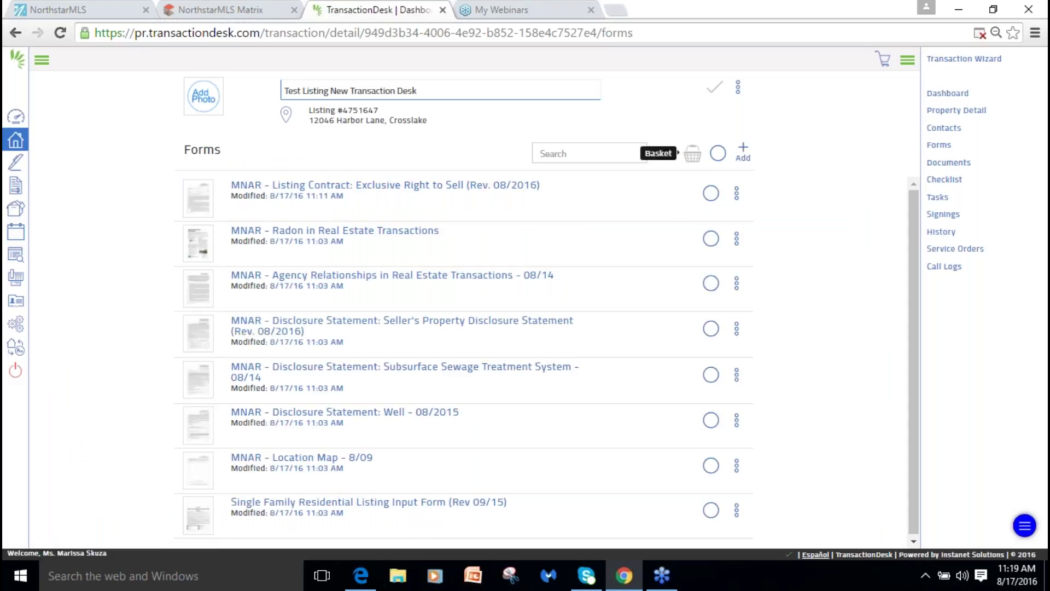
Select all the transaction's forms, generate their print preview from the basket, and close it without printing.
click(719, 153)
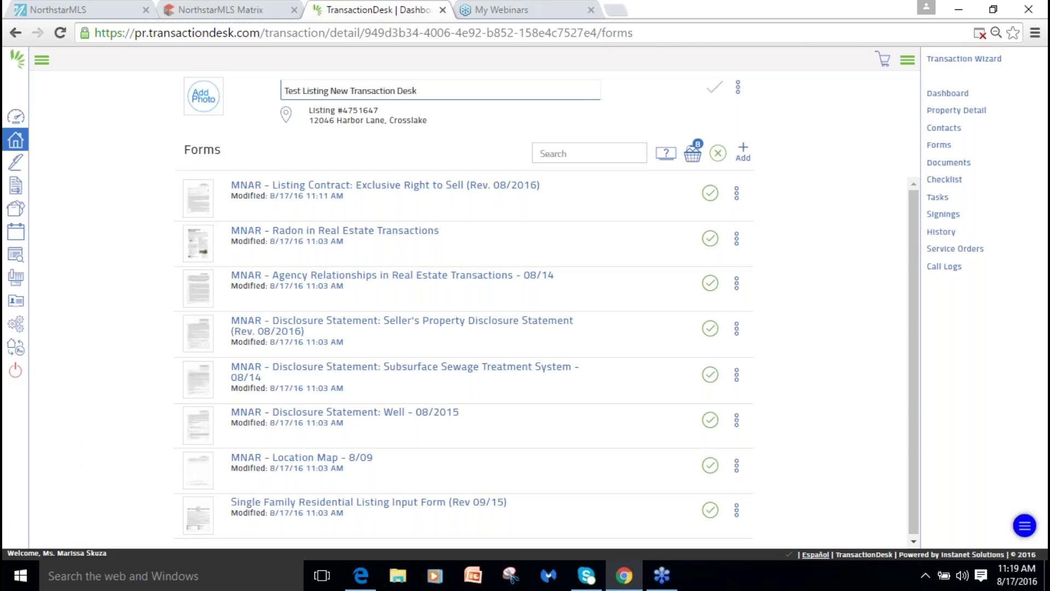
click(693, 156)
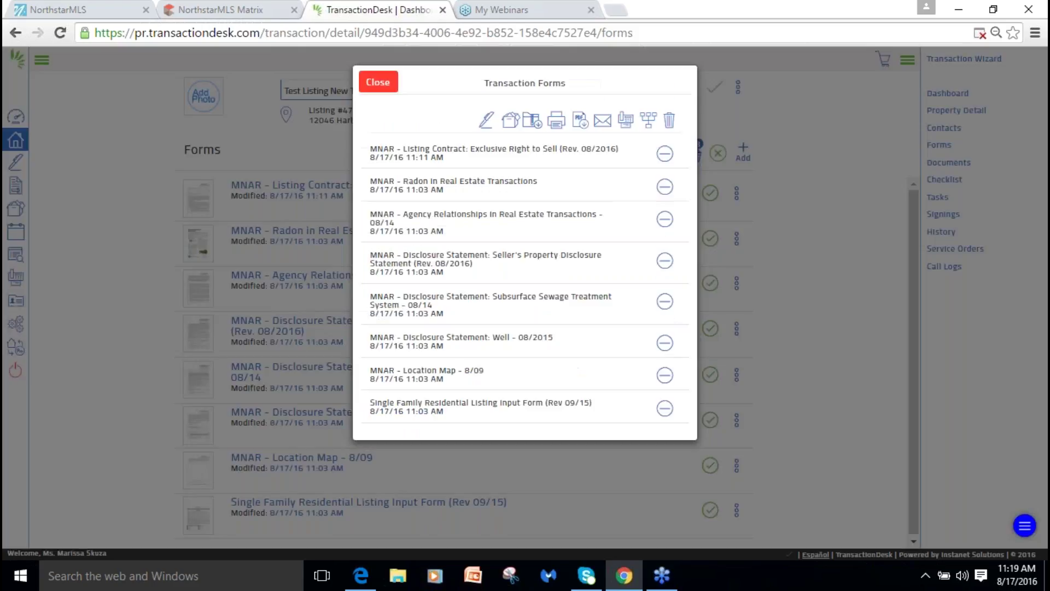
click(558, 127)
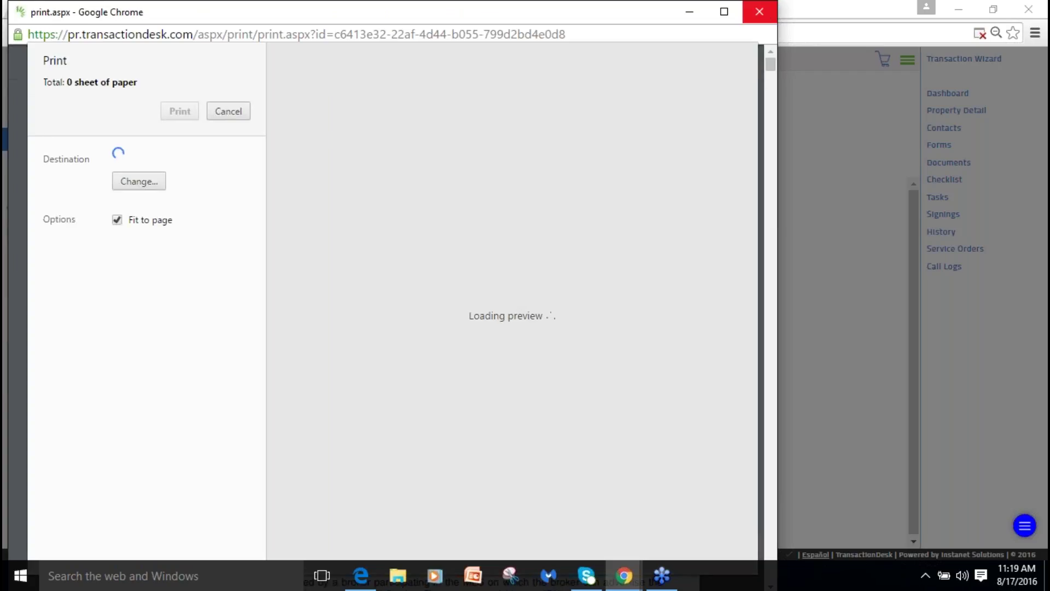
click(759, 11)
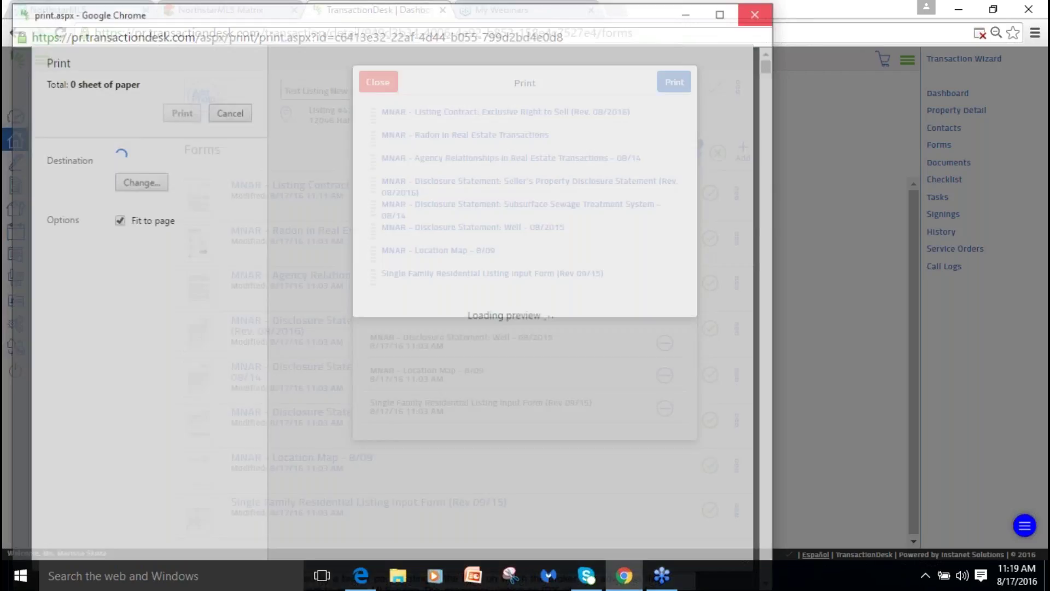
click(379, 87)
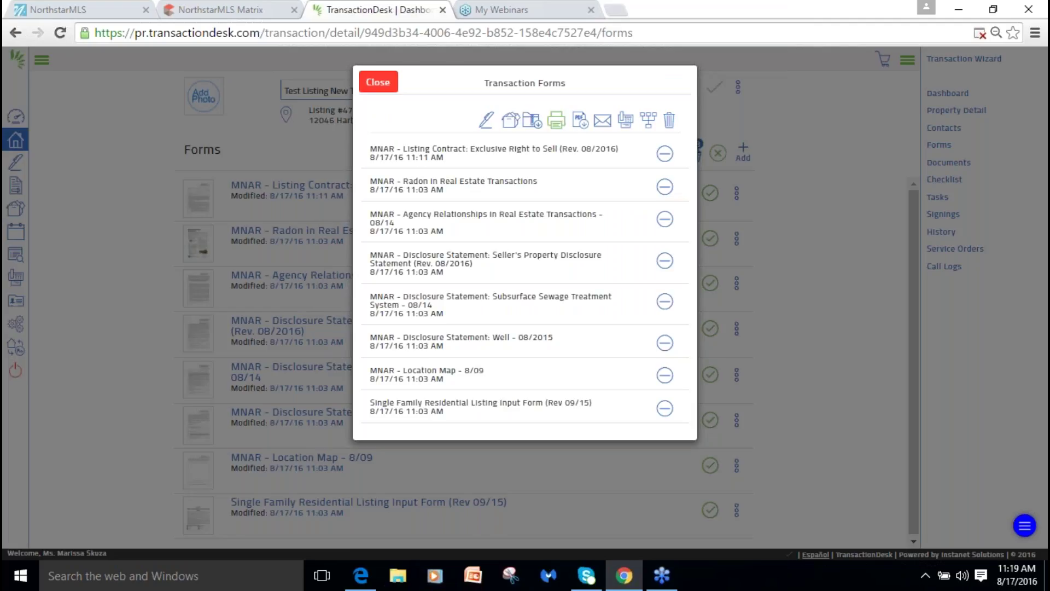
Move the Listing Contract: Exclusive Right to Sell below Disclosure Statement: Well in the basket's print order, and exit without printing.
click(555, 119)
drag(374, 113, 384, 289)
drag(384, 297, 391, 228)
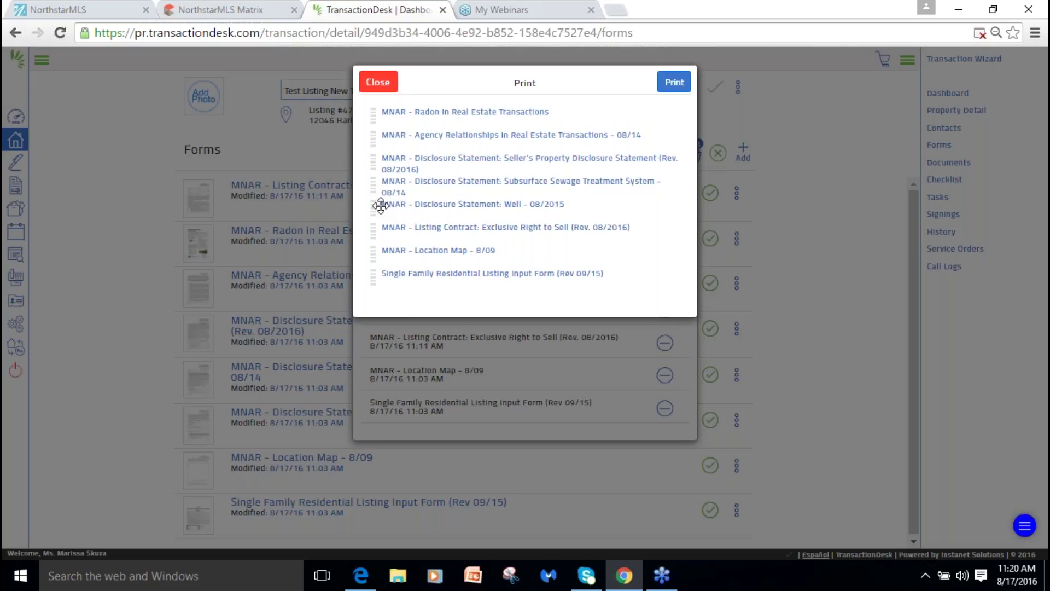
key(ctrl+plus)
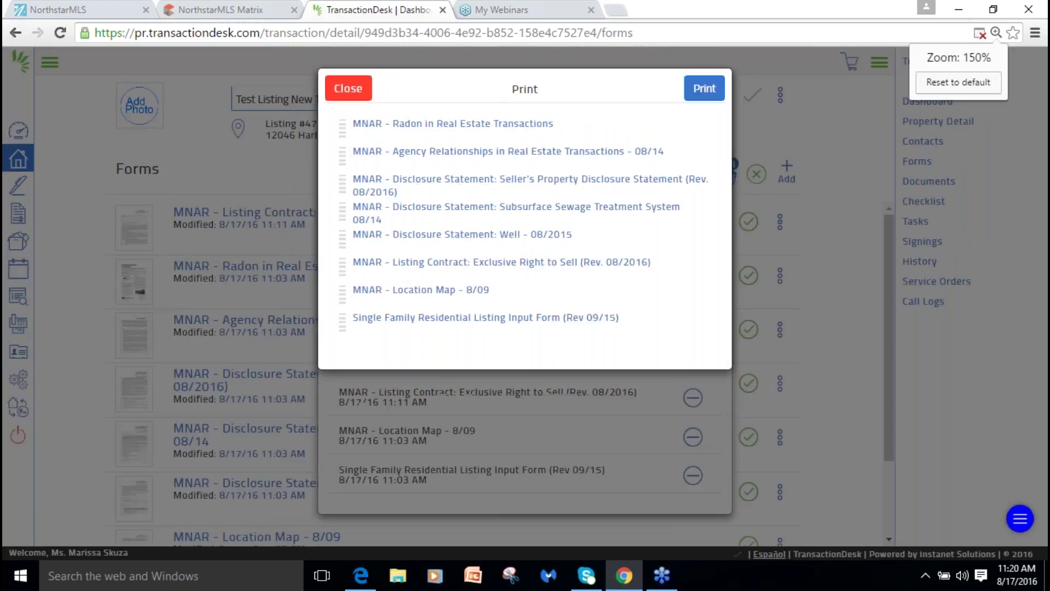
key(ctrl+plus)
key(ctrl+plus)
key(ctrl+plus)
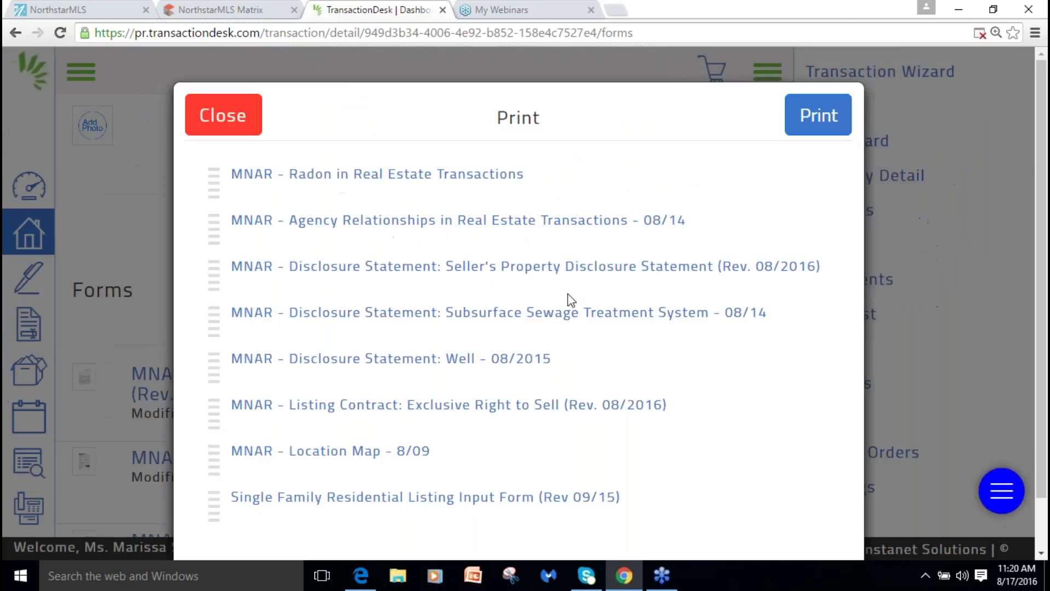
click(222, 115)
key(ctrl+minus)
key(ctrl+minus)
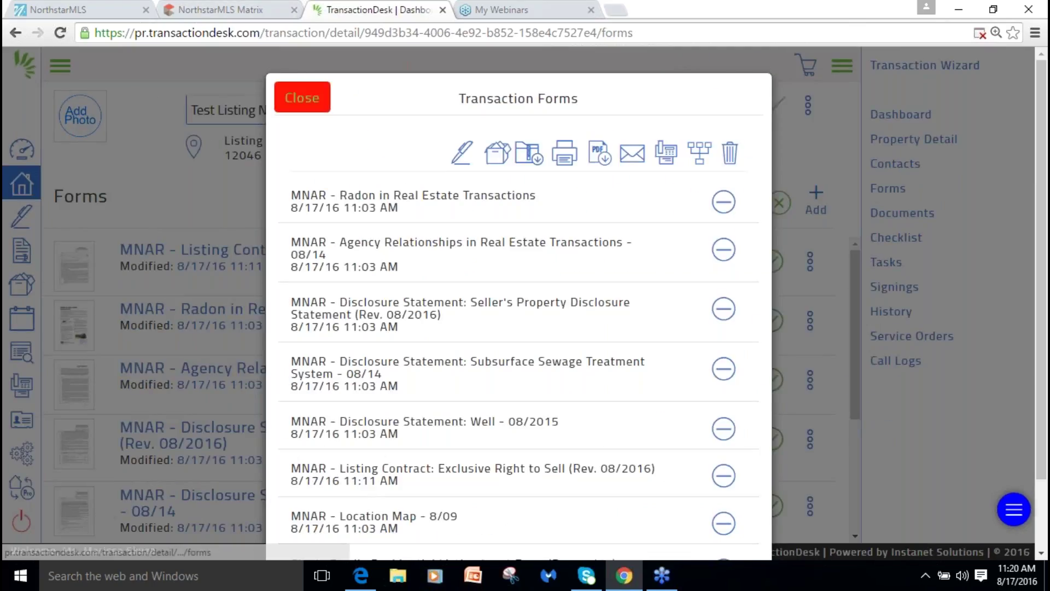
click(302, 97)
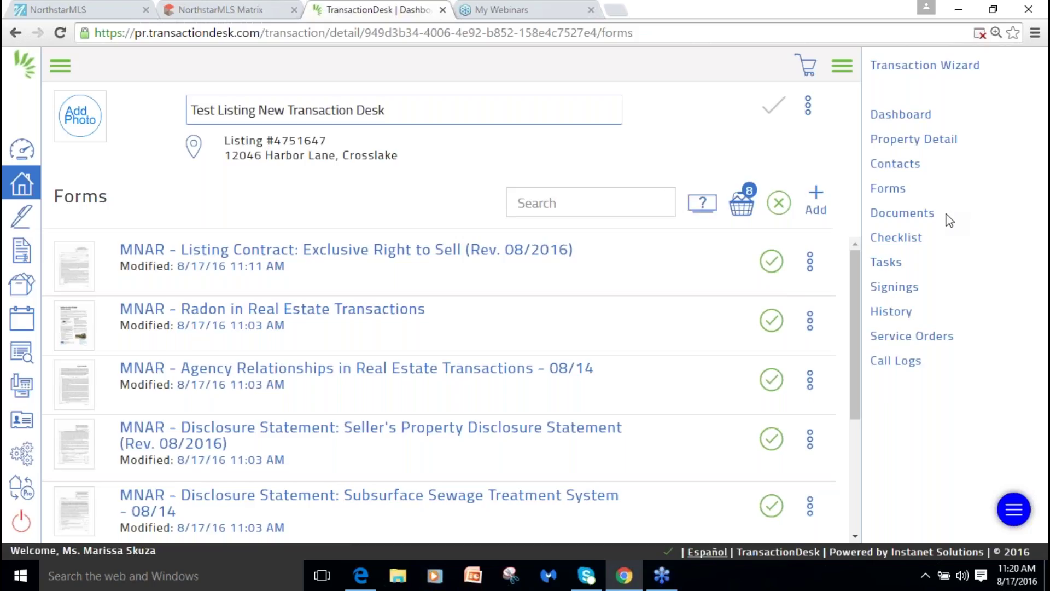
Open the listing contract, mark it and the Radon form for sending in its transaction forms list, and exit without sending.
click(356, 256)
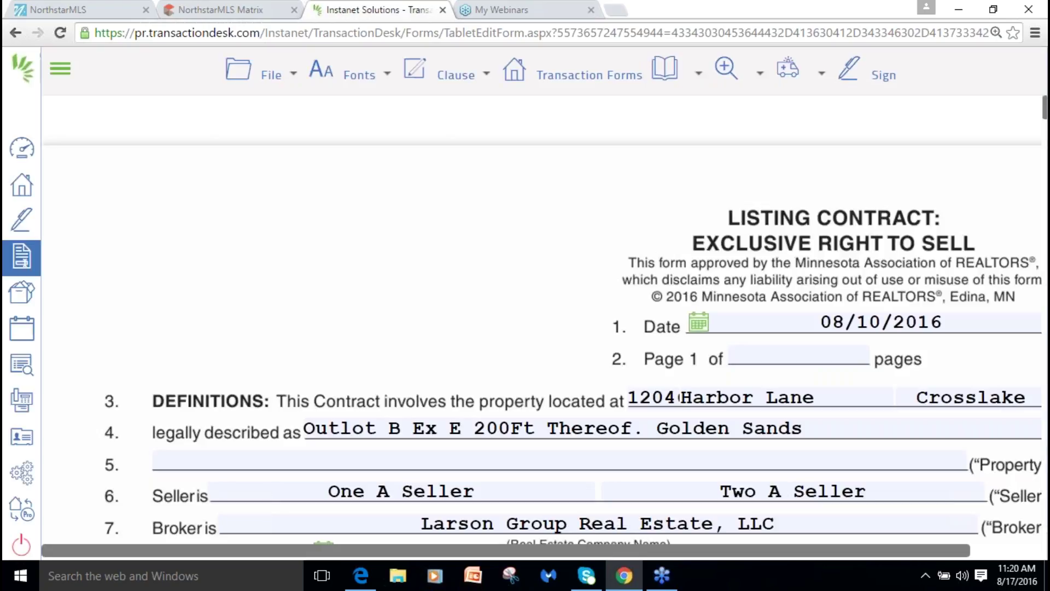
click(585, 77)
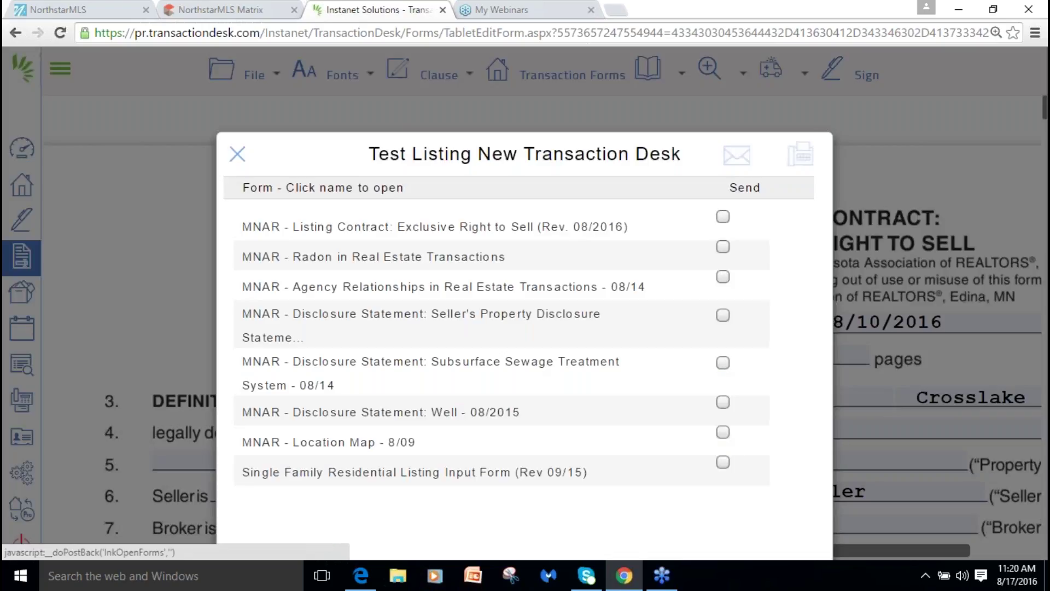
click(723, 217)
click(722, 246)
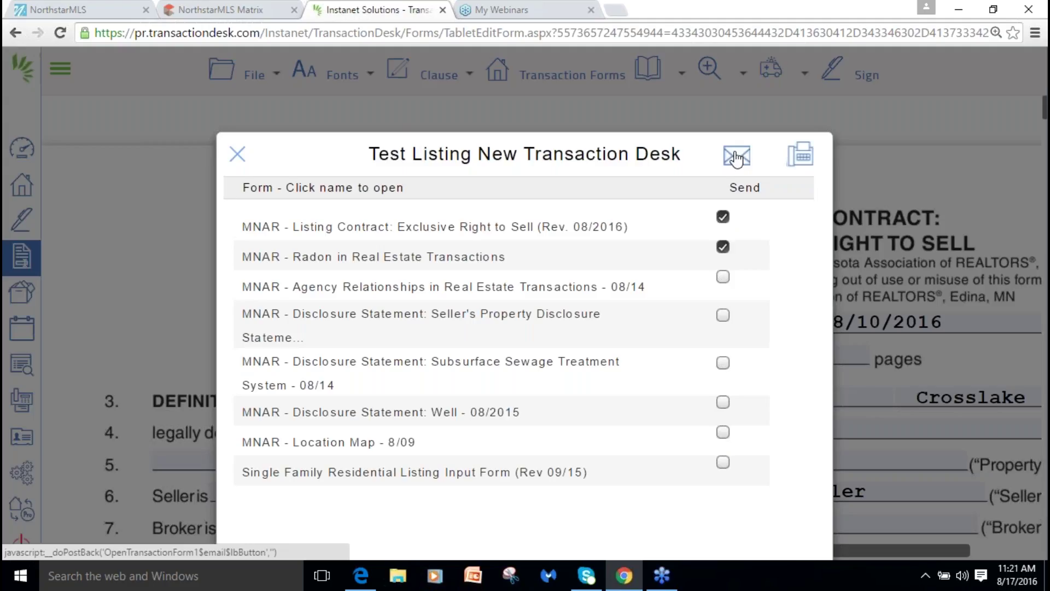
click(237, 154)
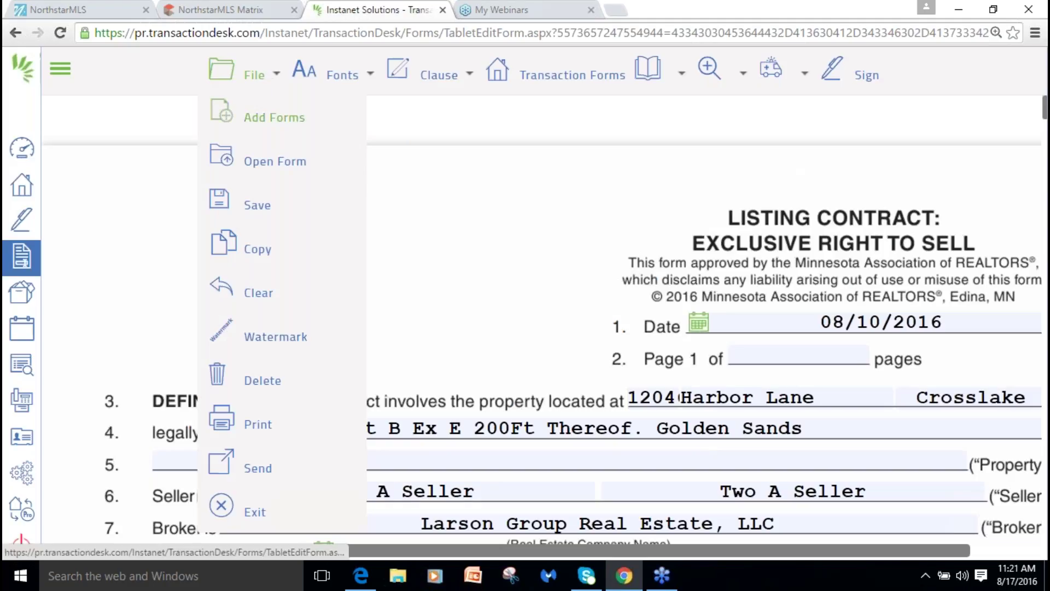
click(237, 515)
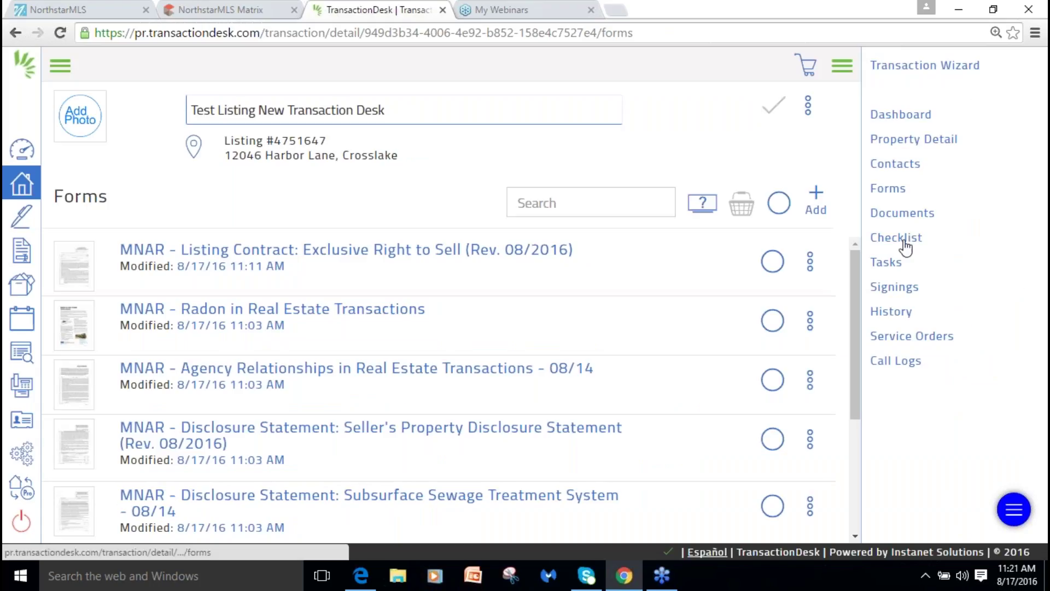
Apply all items of the Residential Single Family - Listing - Accepted Contract checklist to the transaction.
key(ctrl+minus)
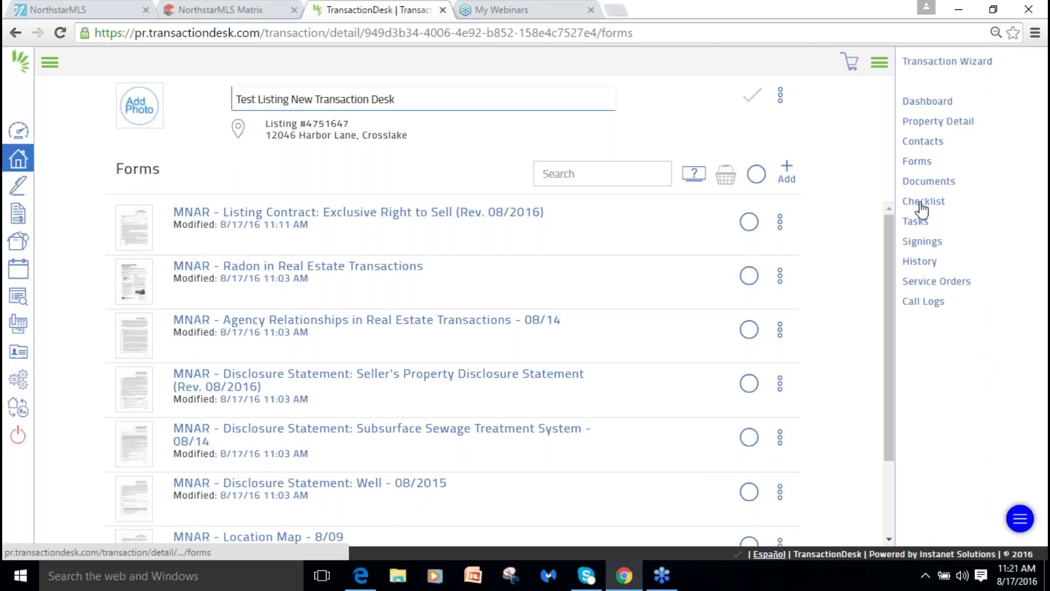
click(922, 204)
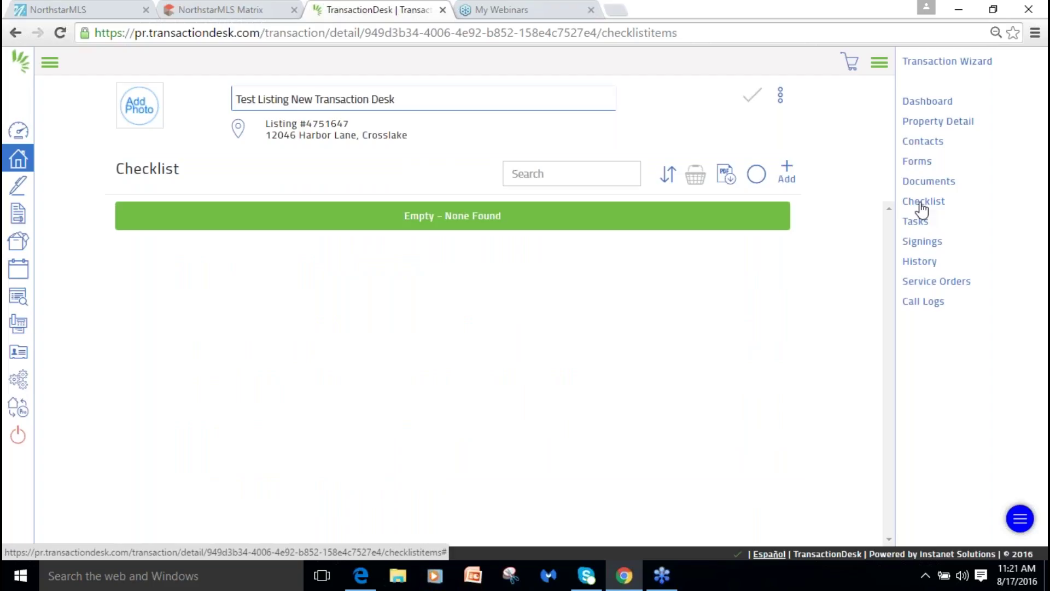
click(922, 203)
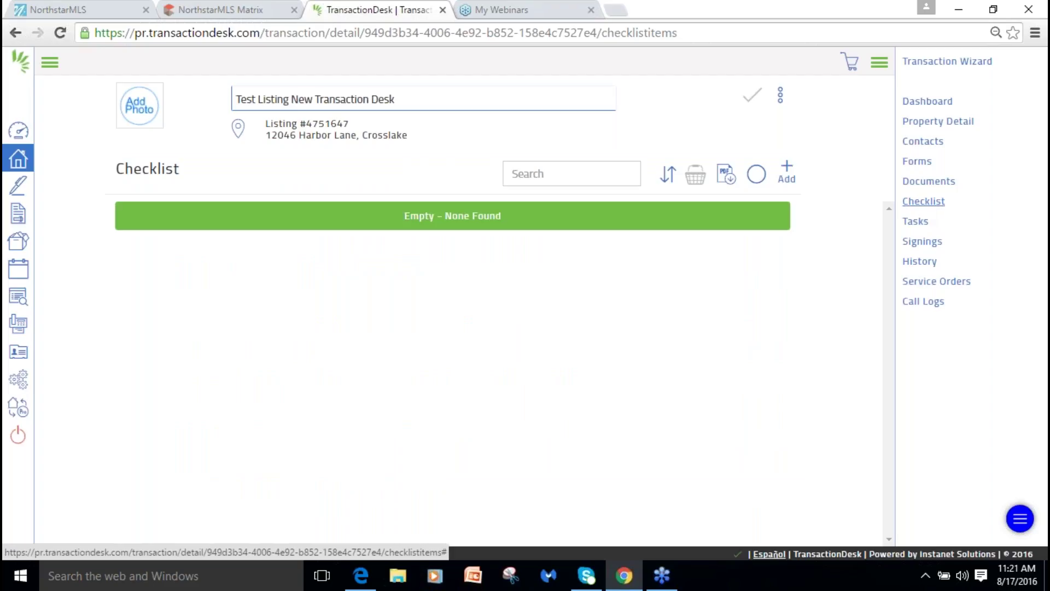
click(788, 174)
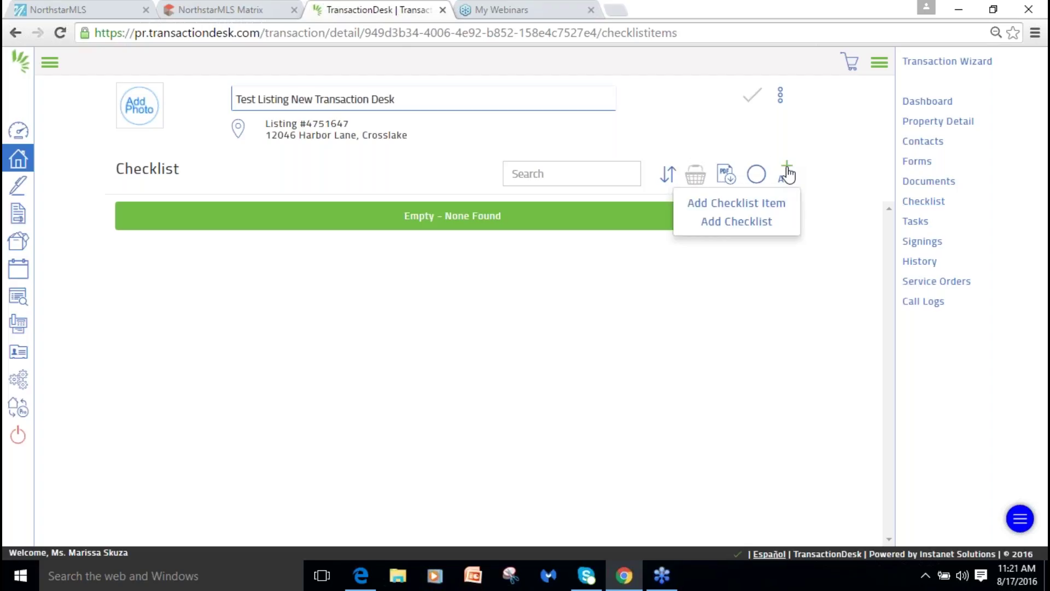
click(761, 229)
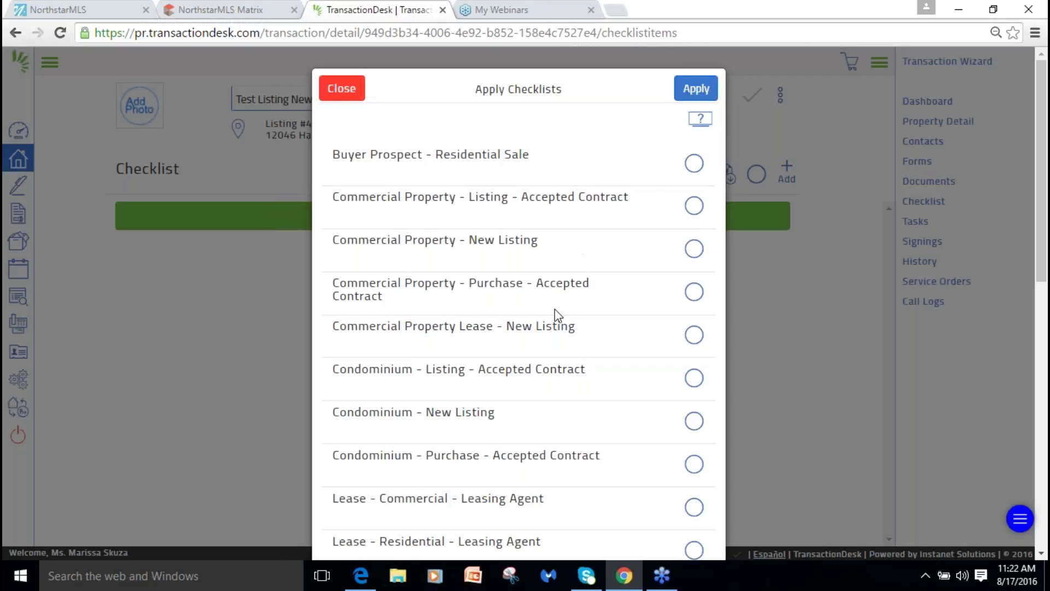
scroll(554, 309, down, 2)
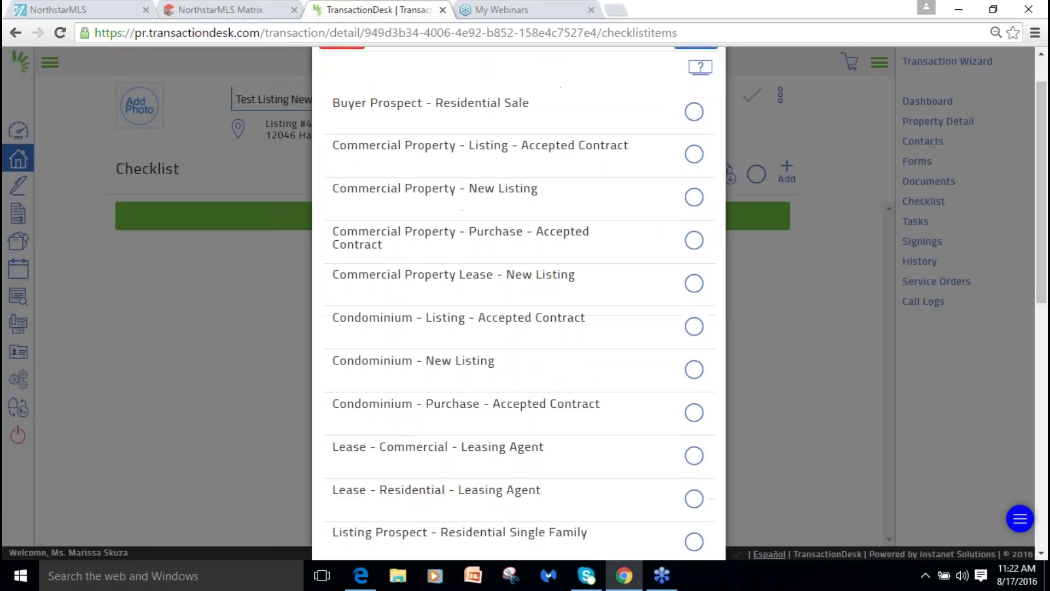
scroll(518, 307, down, 5)
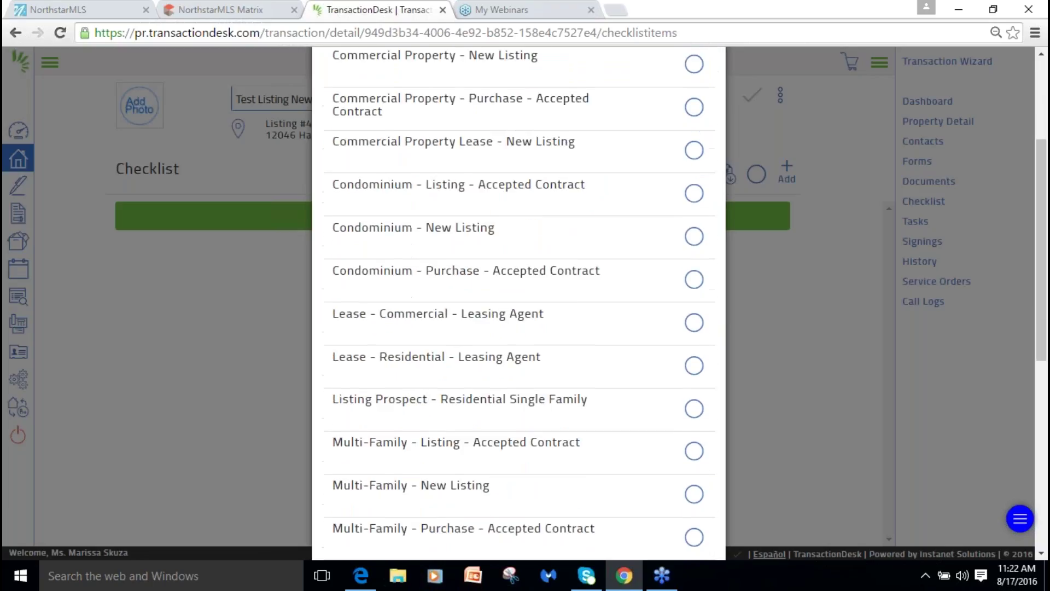
scroll(518, 306, down, 4)
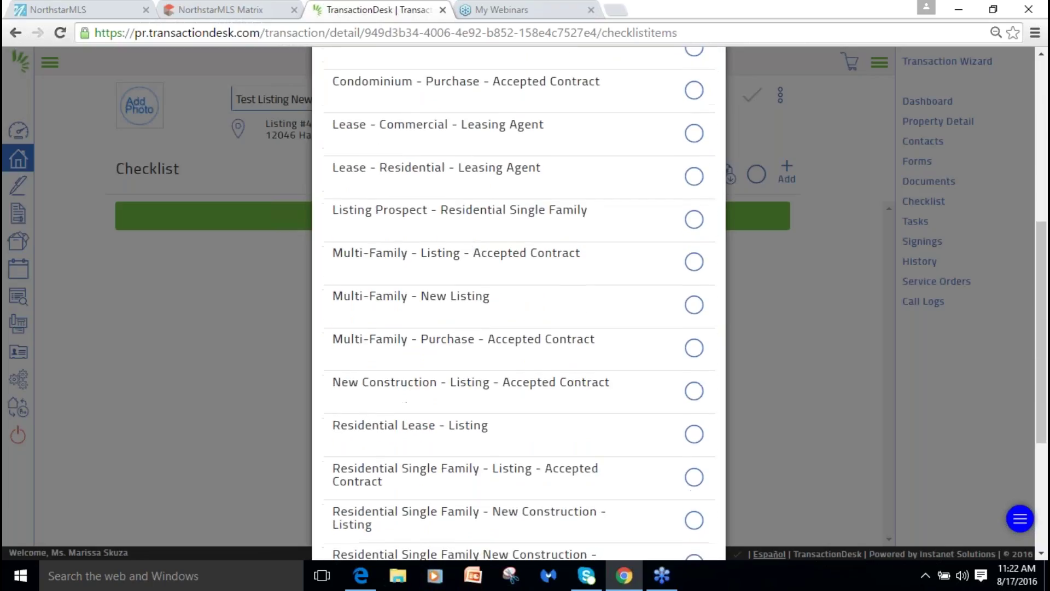
scroll(518, 306, down, 2)
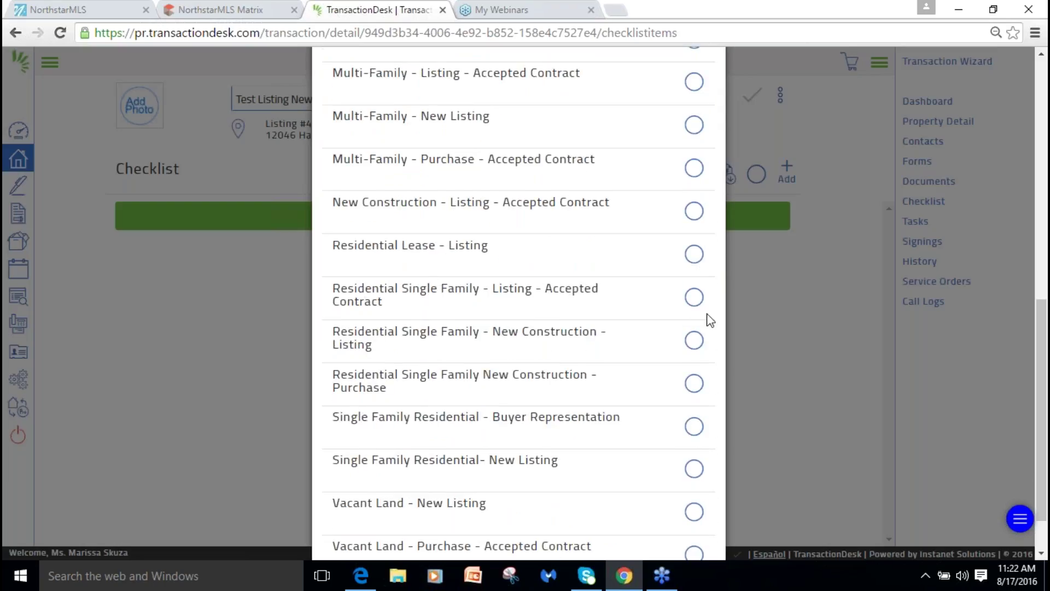
click(694, 297)
scroll(616, 291, up, 10)
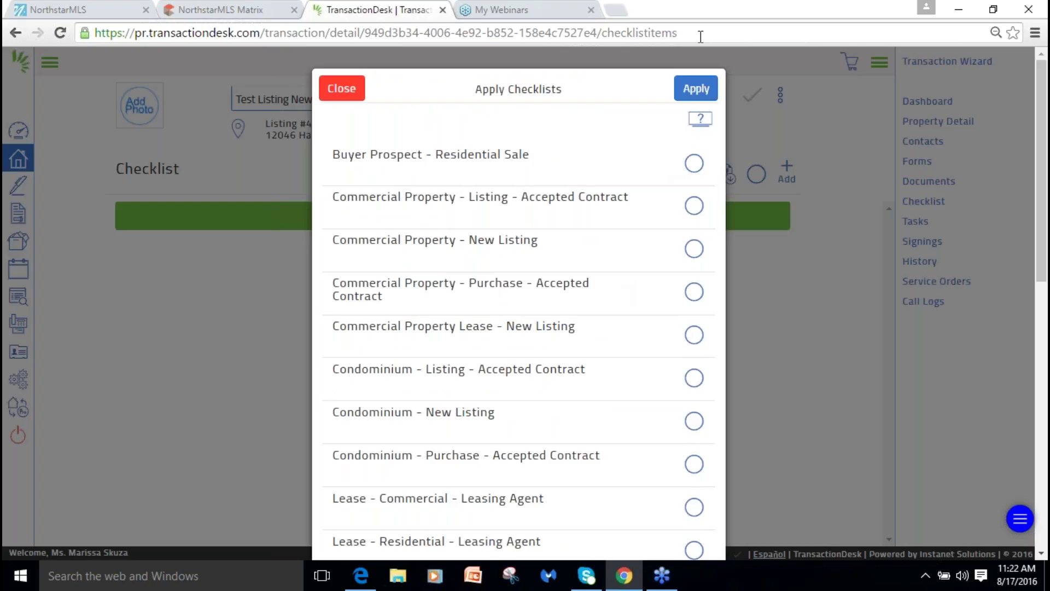
click(696, 90)
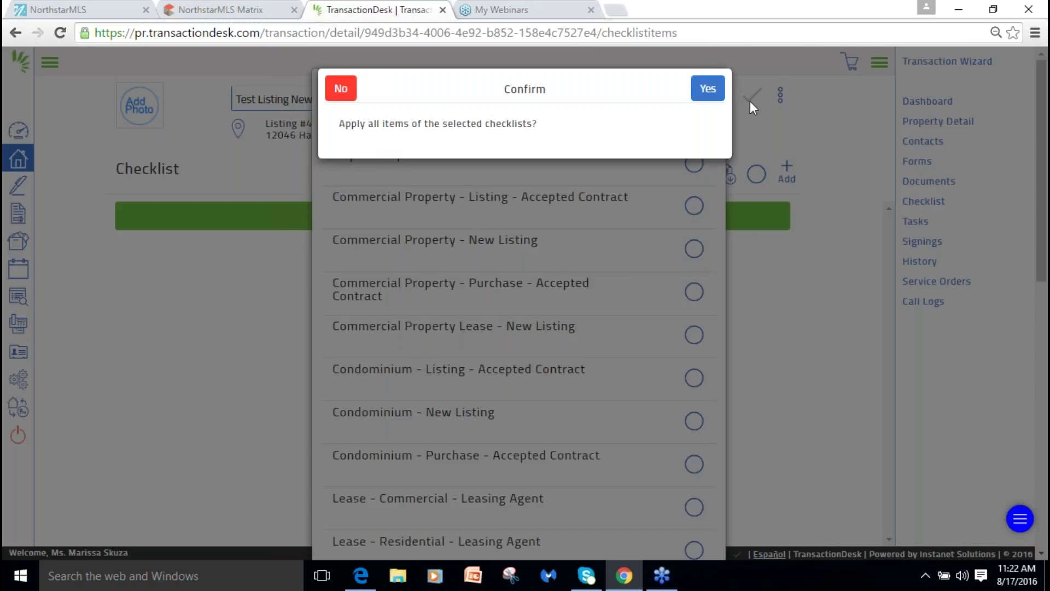
click(708, 88)
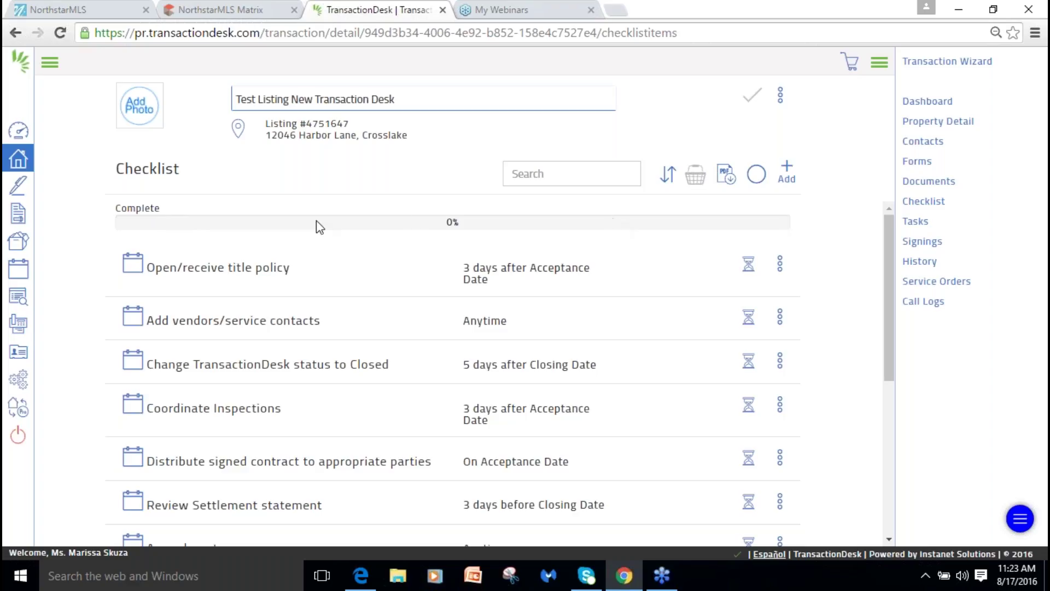
Mark the Open/receive title policy checklist item as completed.
click(749, 265)
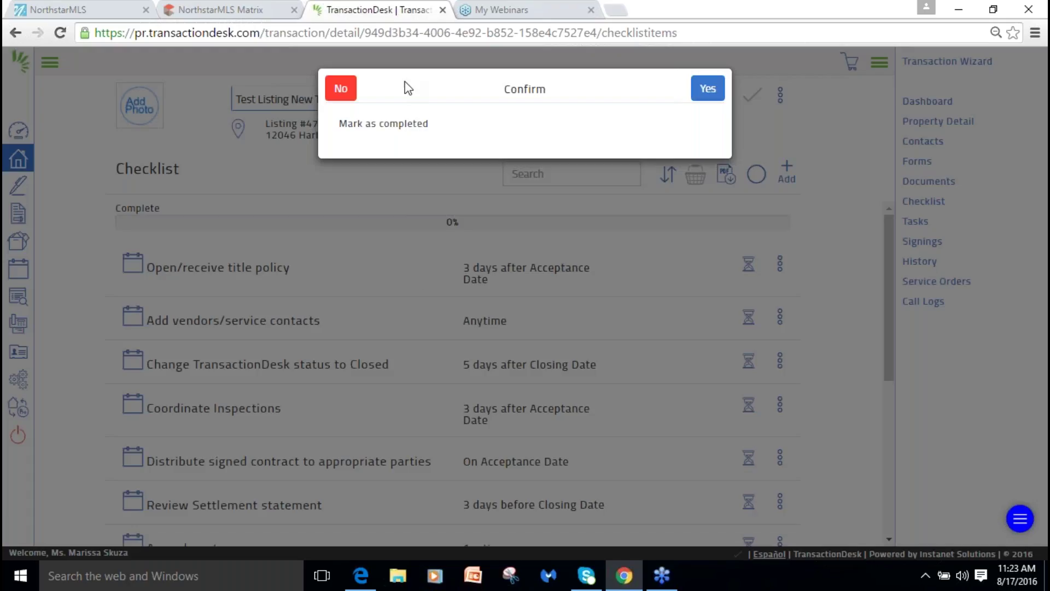
click(702, 92)
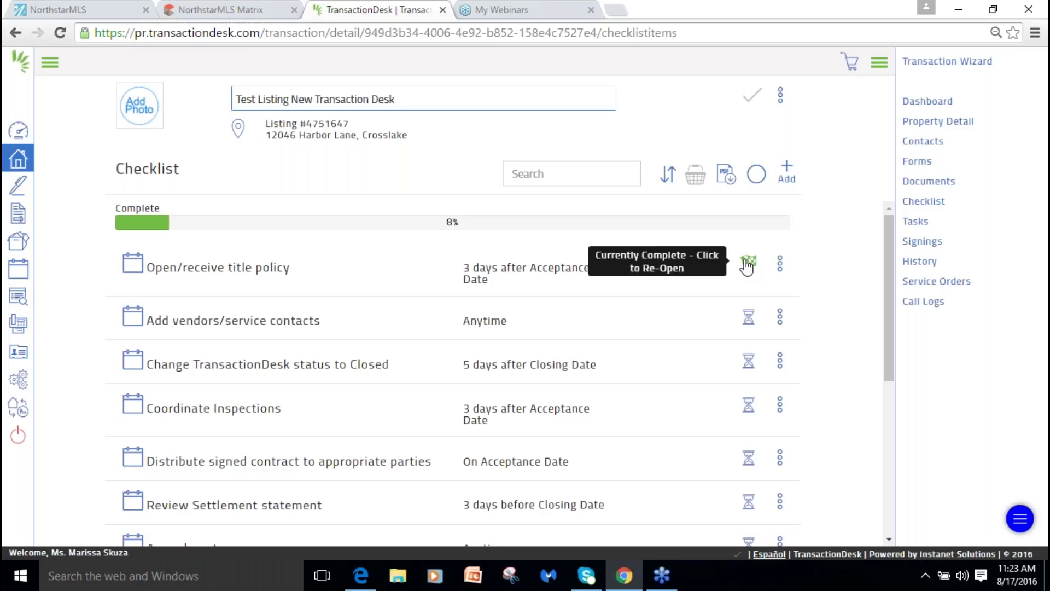
Review the transaction's task list, start marking the Document upload task as completed, and decline the confirmation.
click(922, 224)
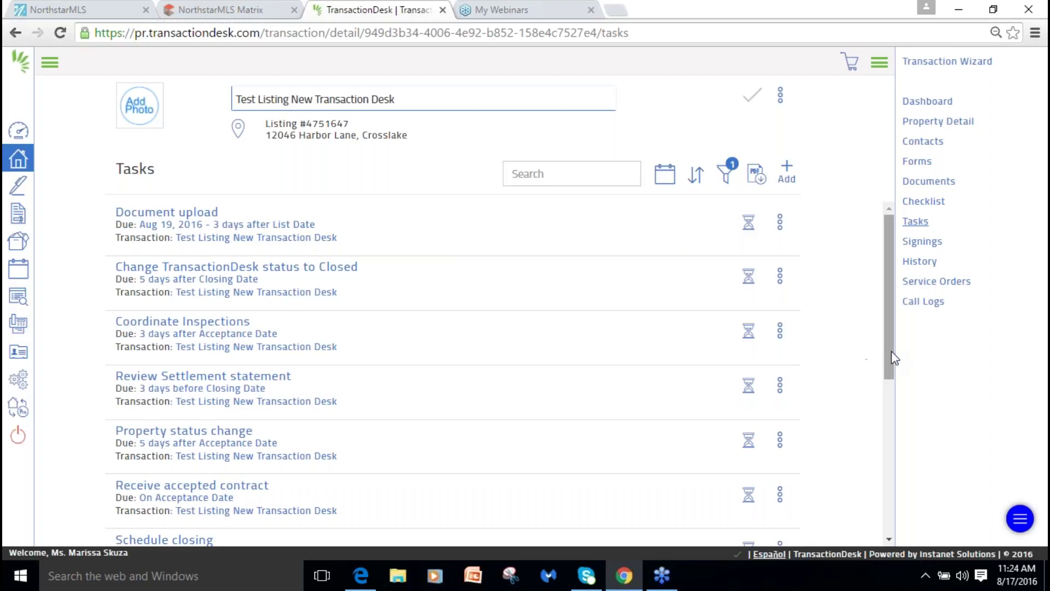
scroll(882, 447, down, 6)
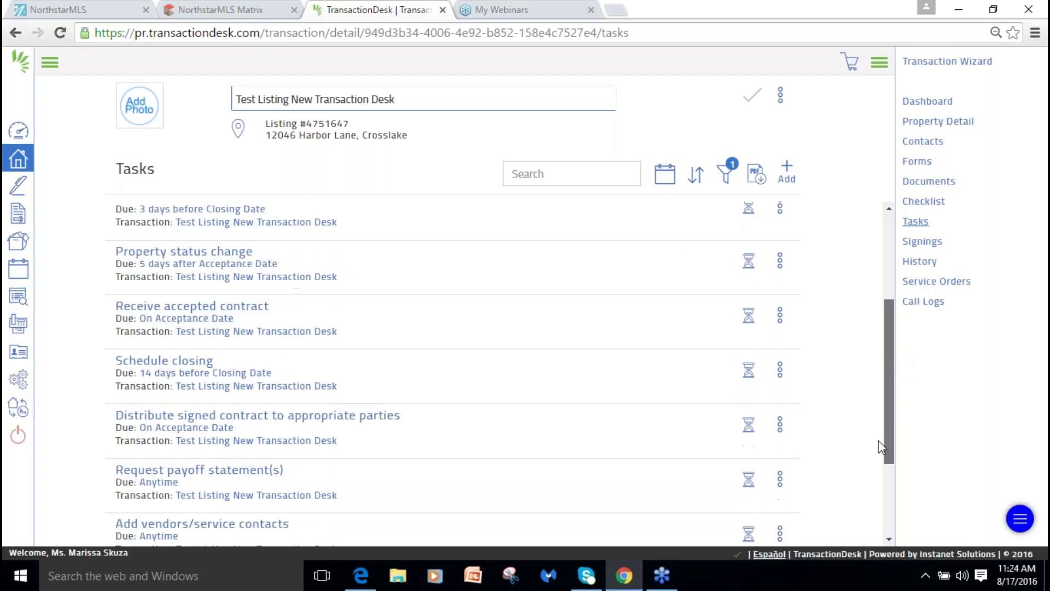
scroll(902, 382, up, 6)
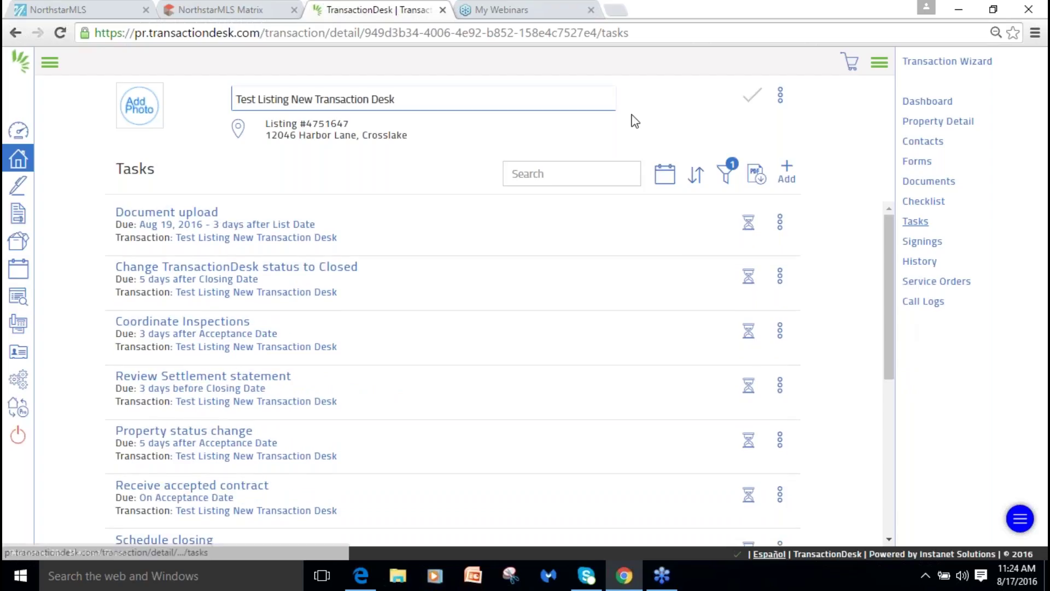
click(748, 225)
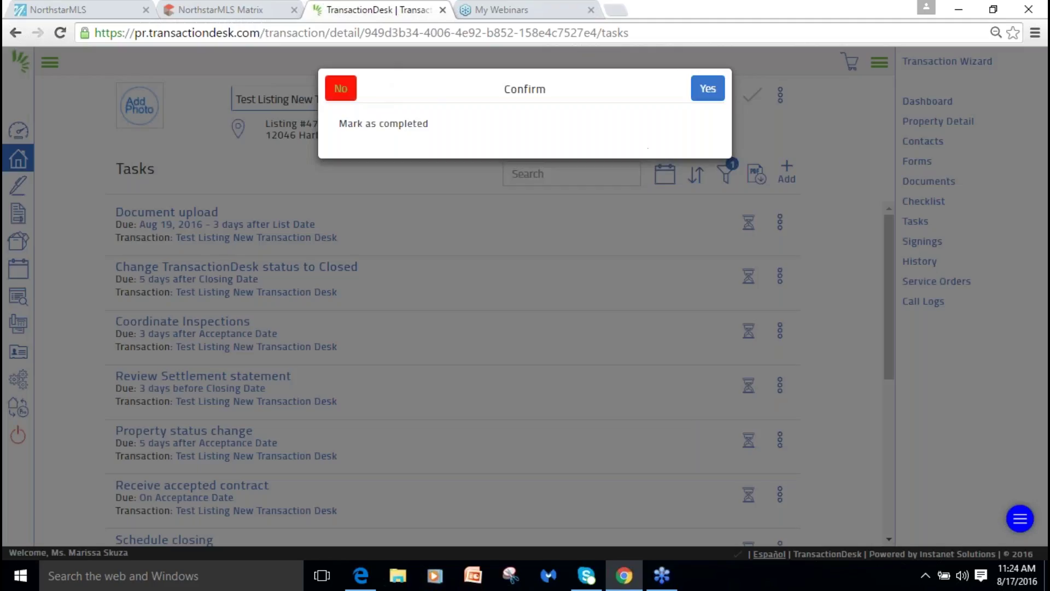
click(339, 95)
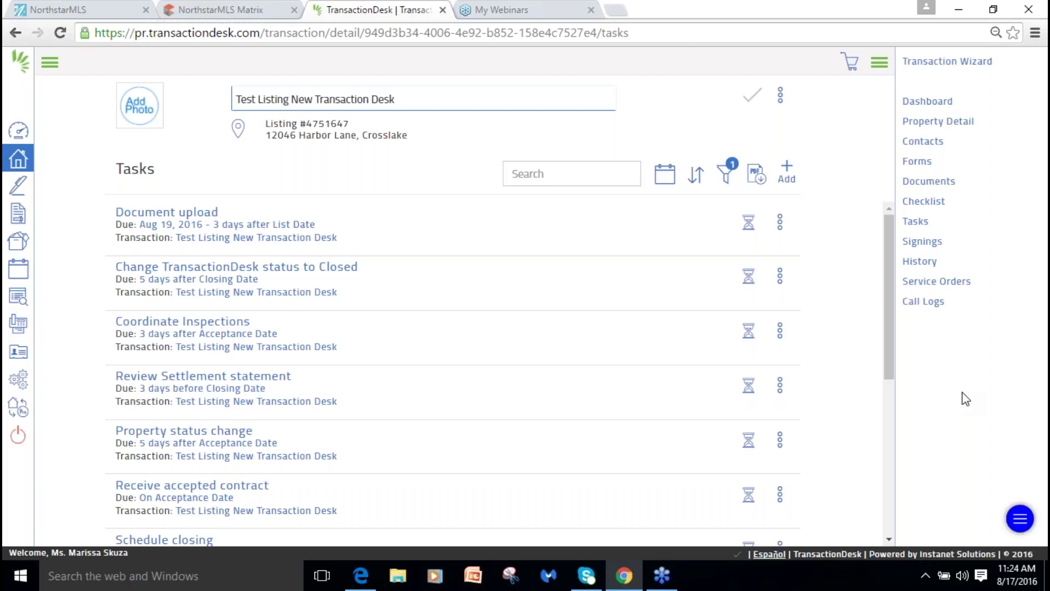
View the transaction's service orders and call logs, open a blank call log entry, and close it without saving.
click(947, 283)
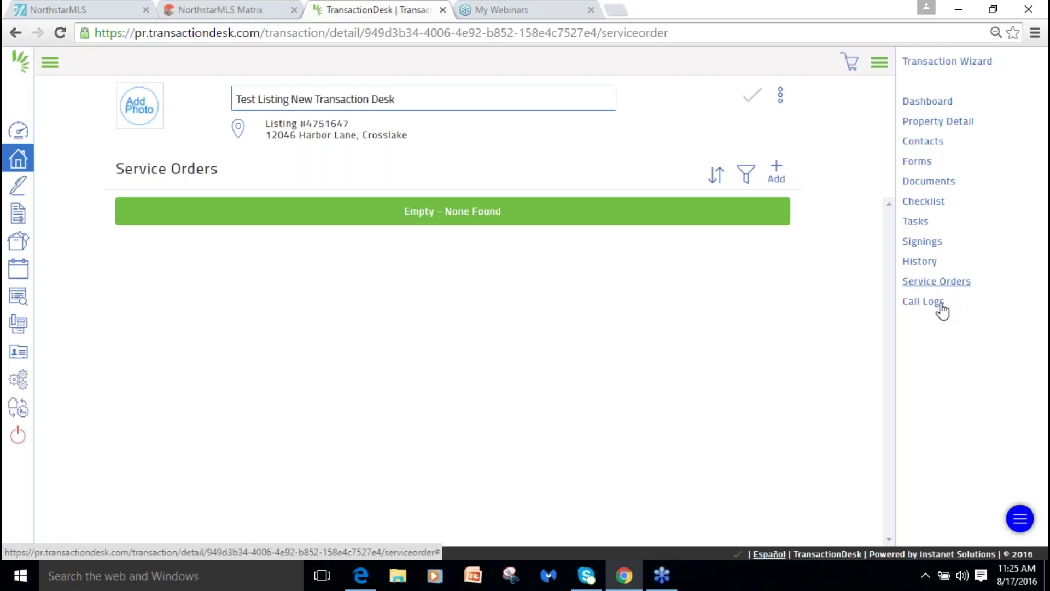
click(942, 304)
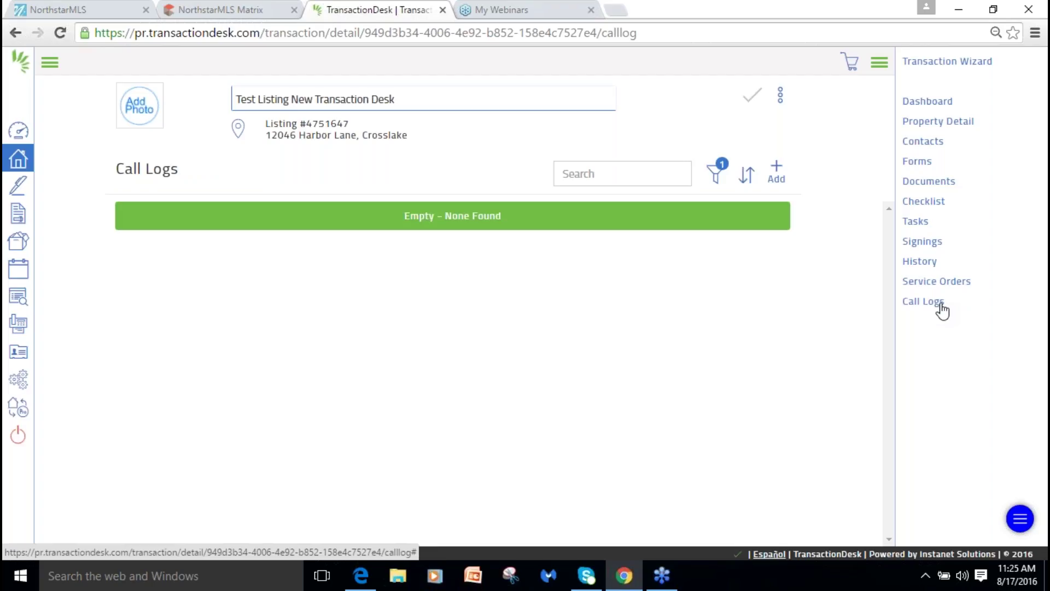
click(777, 174)
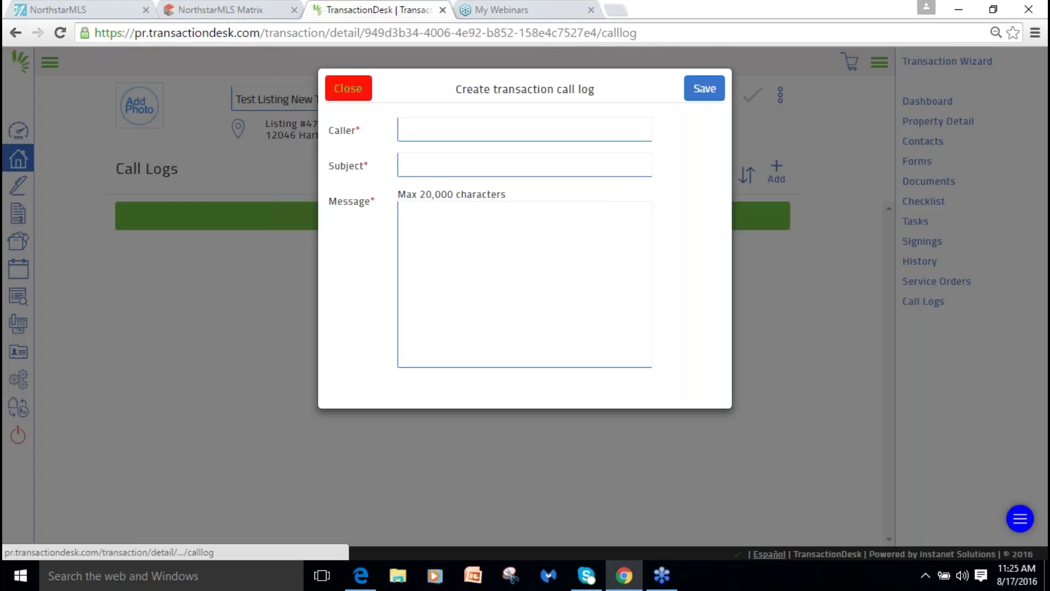
click(348, 89)
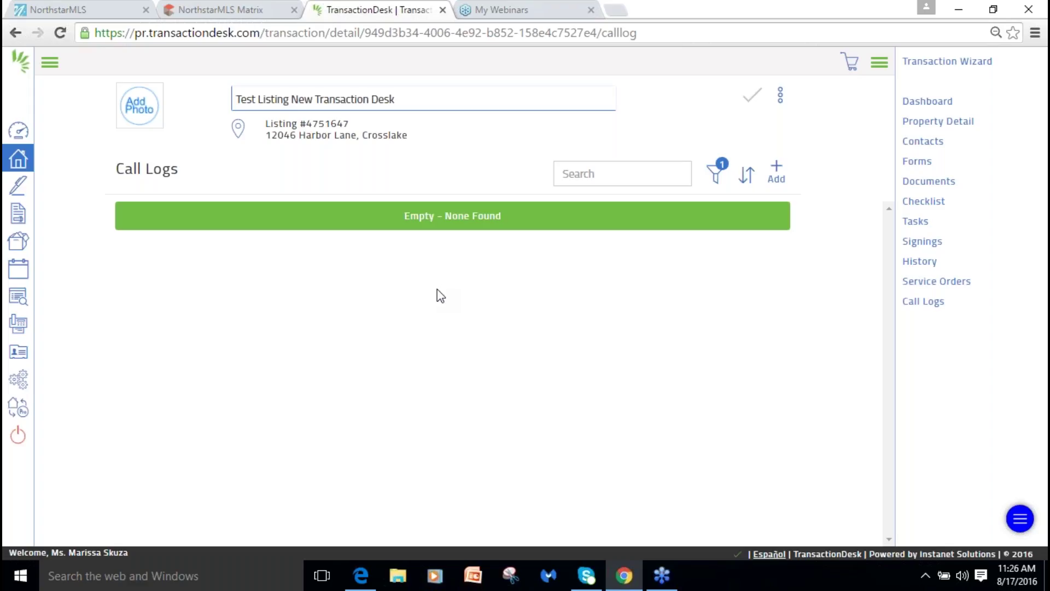
Create an Authentisign signing named Test Signing from the transaction's signings, keeping the option to go to the new signing.
click(939, 249)
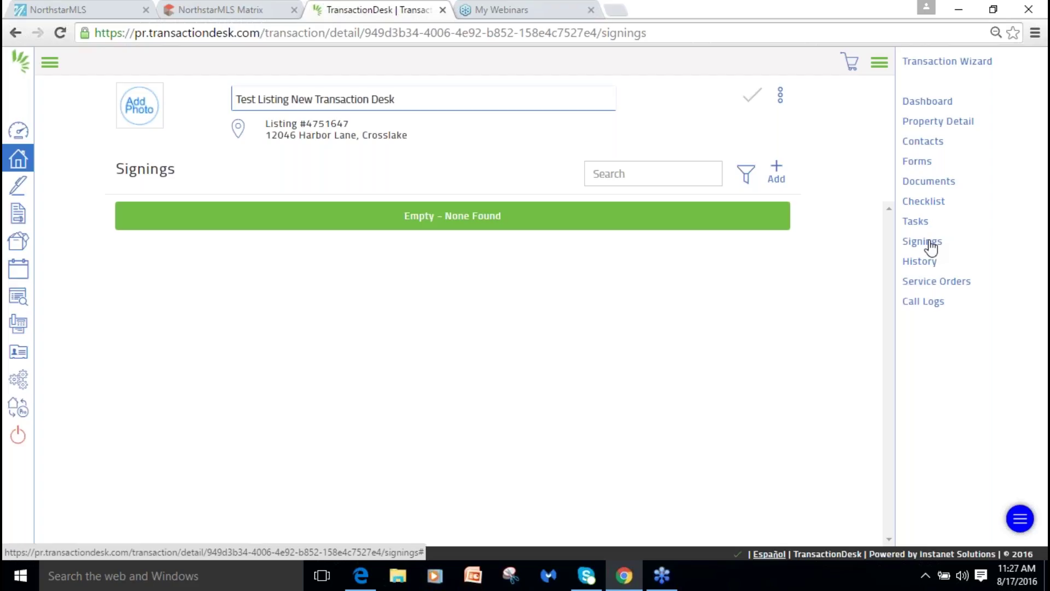
click(929, 243)
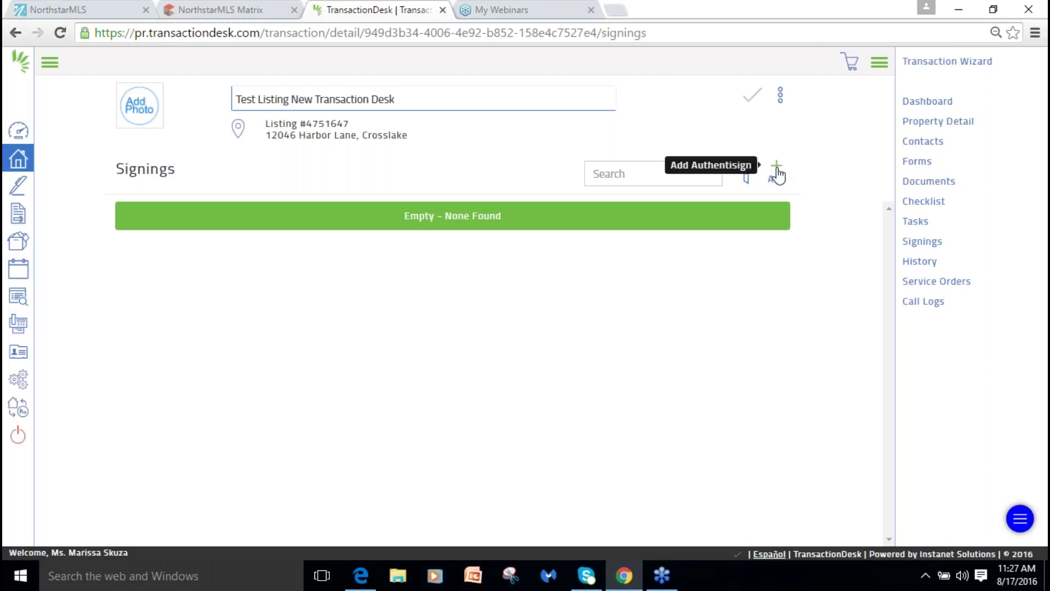
click(778, 175)
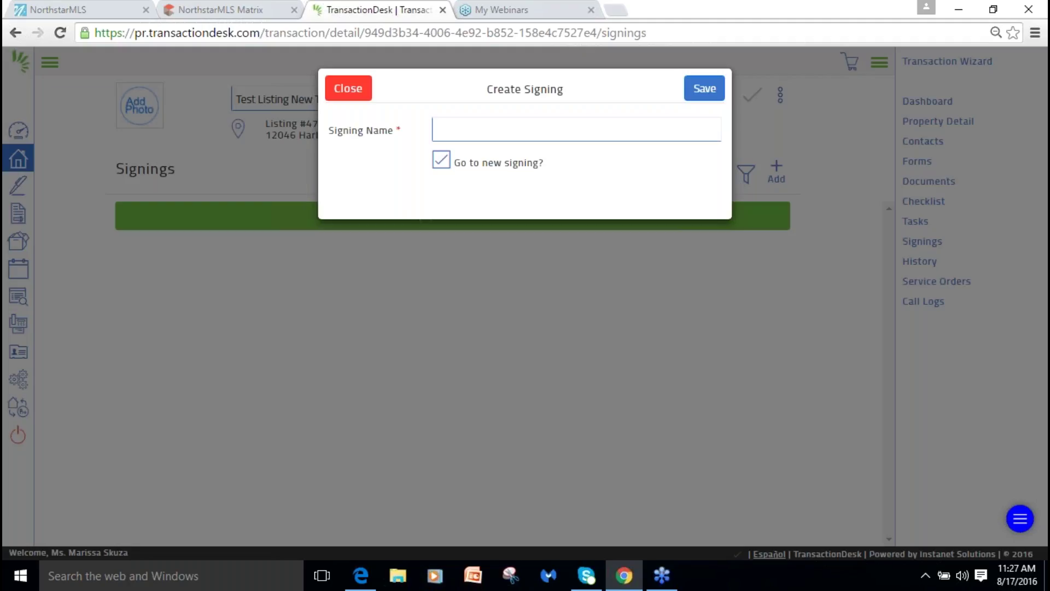
click(599, 124)
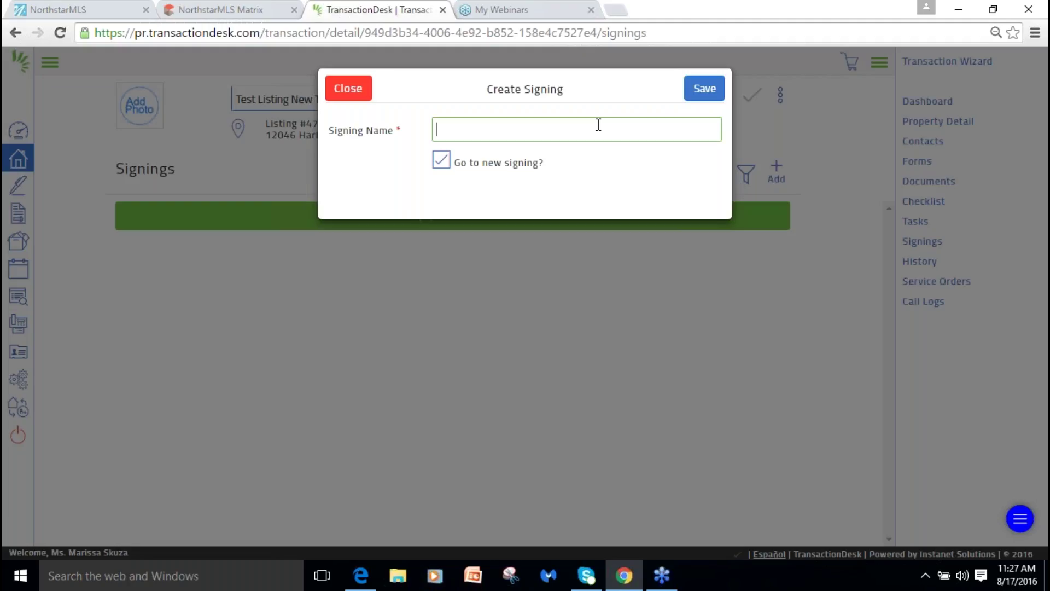
text(Test Signing)
click(703, 89)
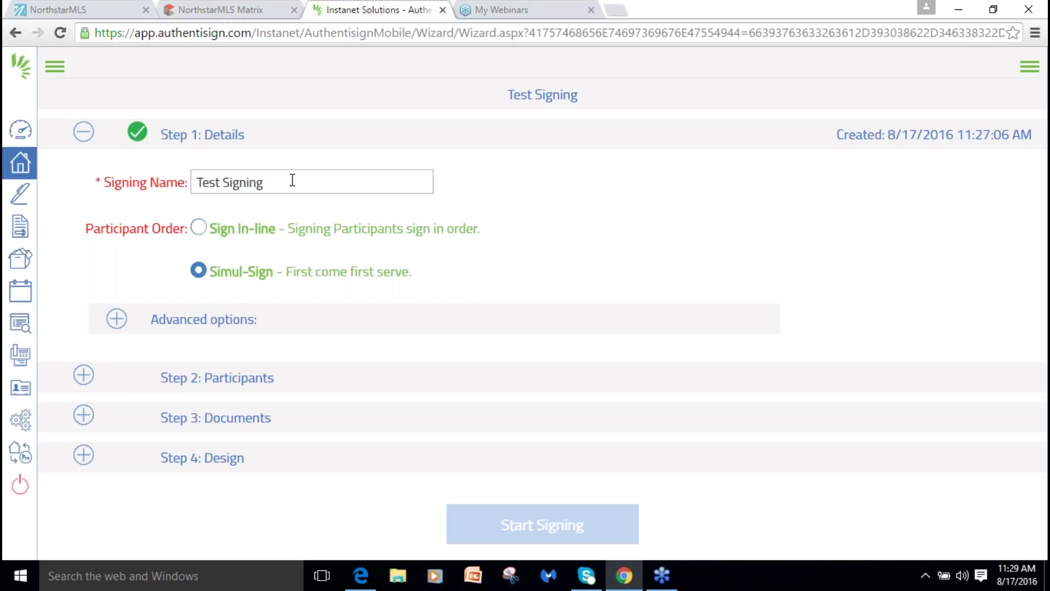
Set the Authentisign ID position to Top Right in the signing's advanced options.
click(123, 321)
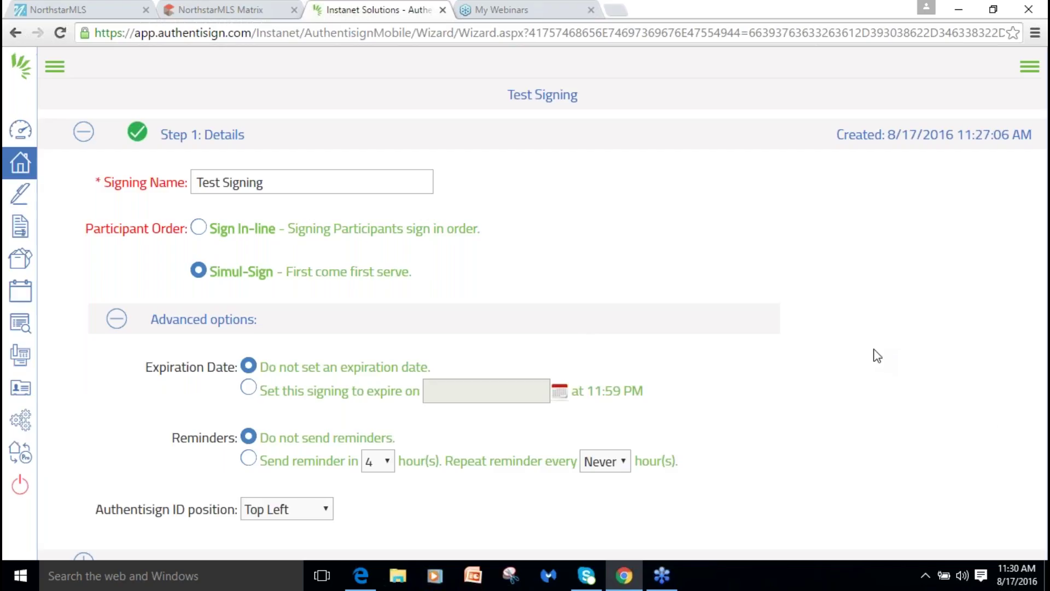
click(262, 510)
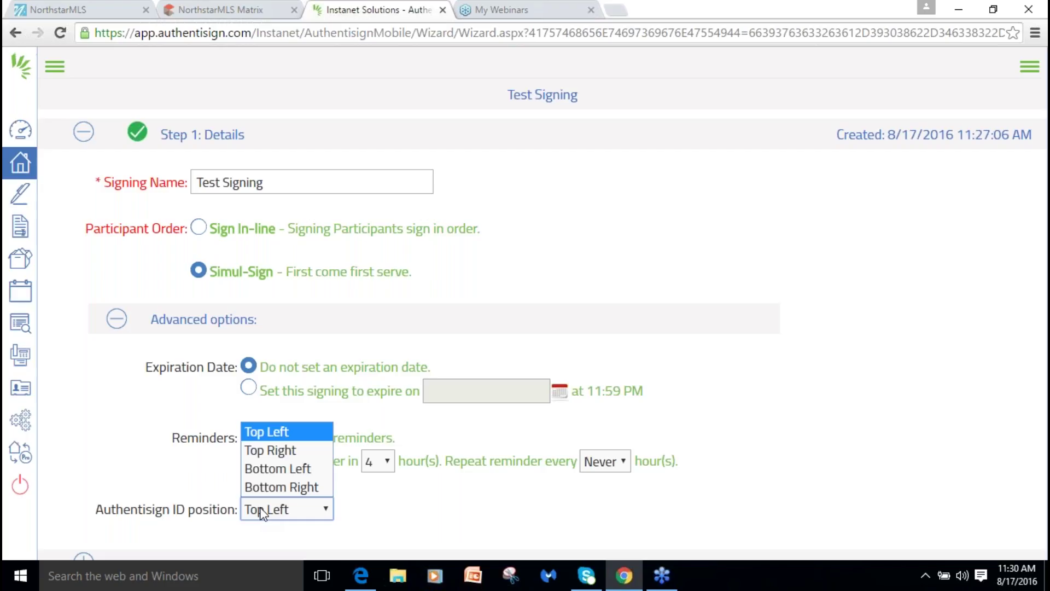
click(266, 450)
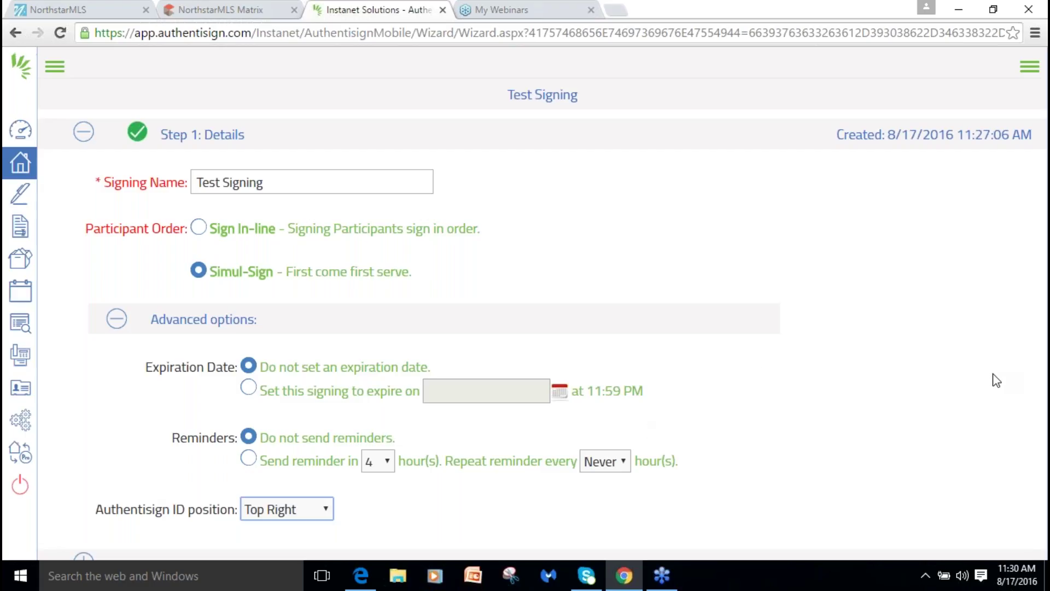
Add the transaction's two sellers as remote signers and the sellers' agent as a reviewer, leaving out the sellers' broker.
click(84, 559)
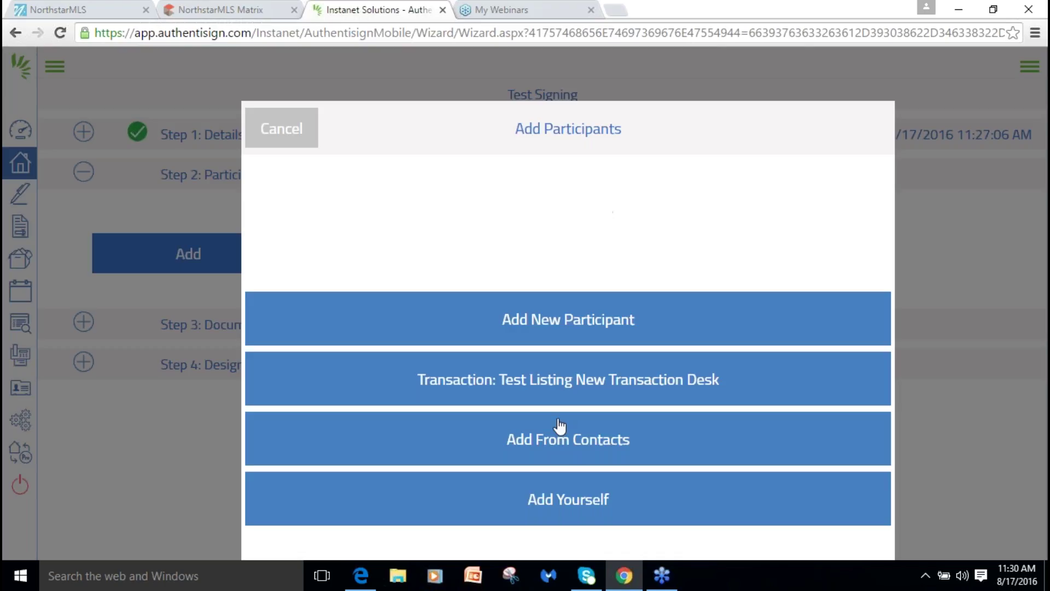
click(575, 387)
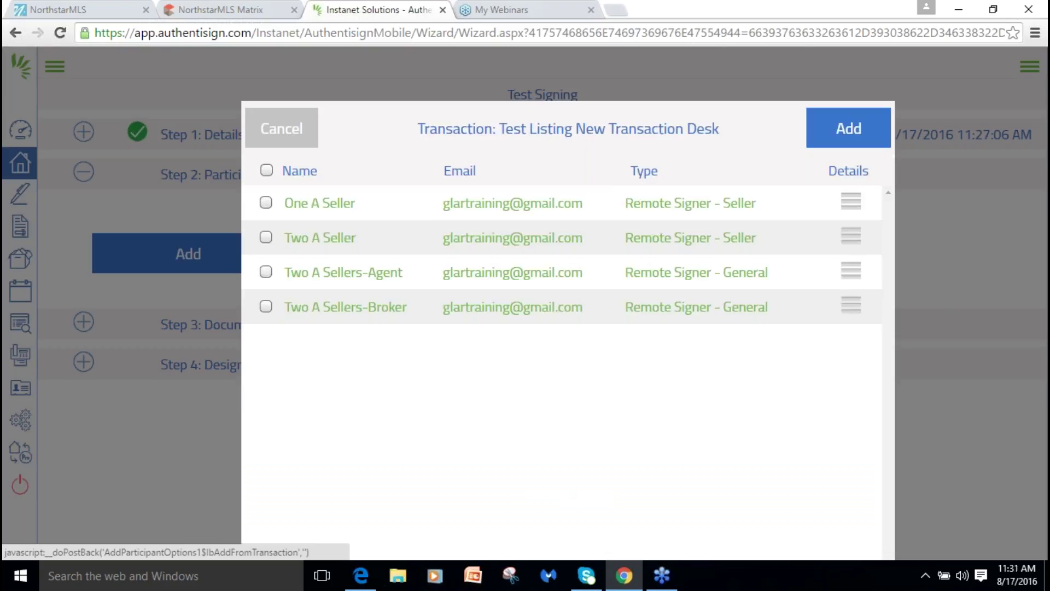
click(266, 174)
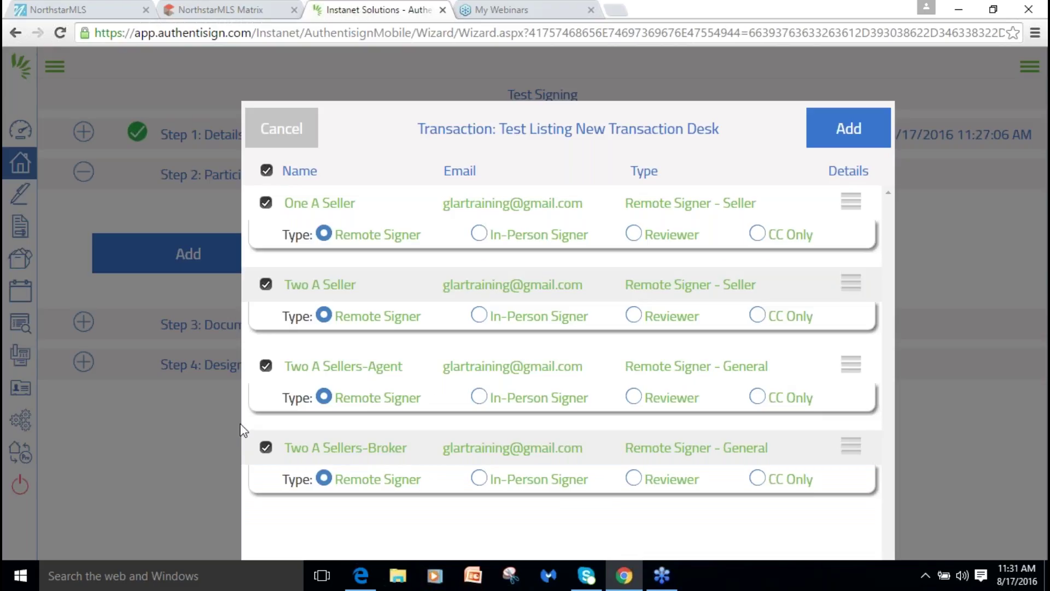
click(266, 449)
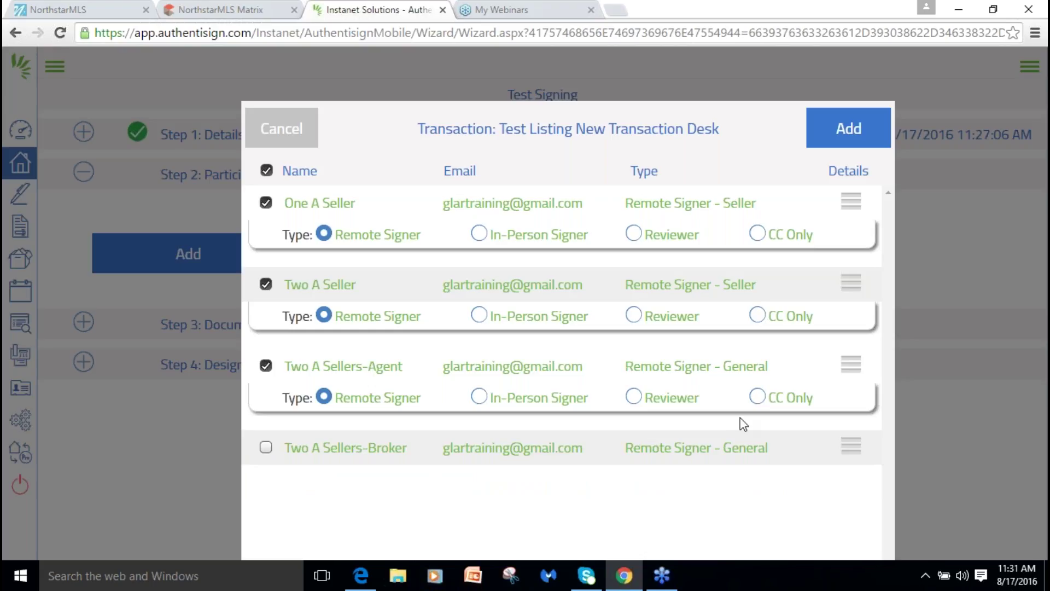
click(678, 399)
click(845, 125)
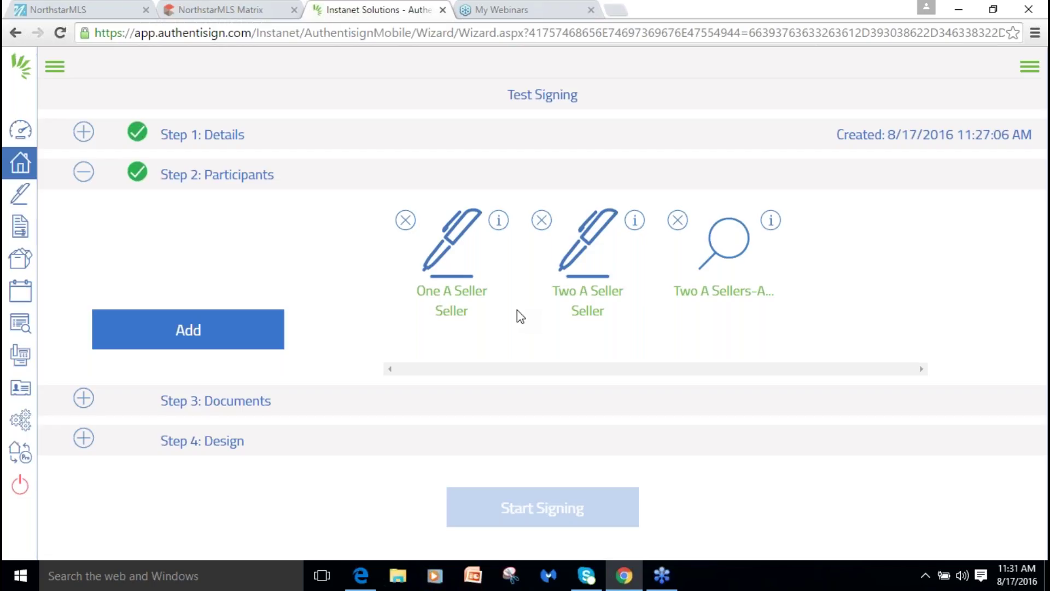
click(250, 333)
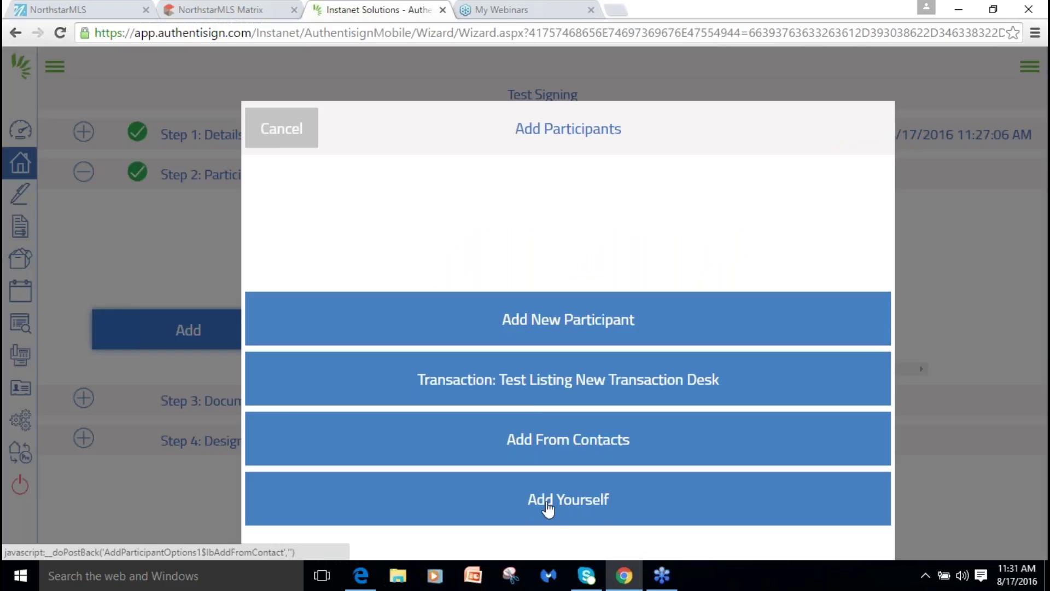
click(280, 136)
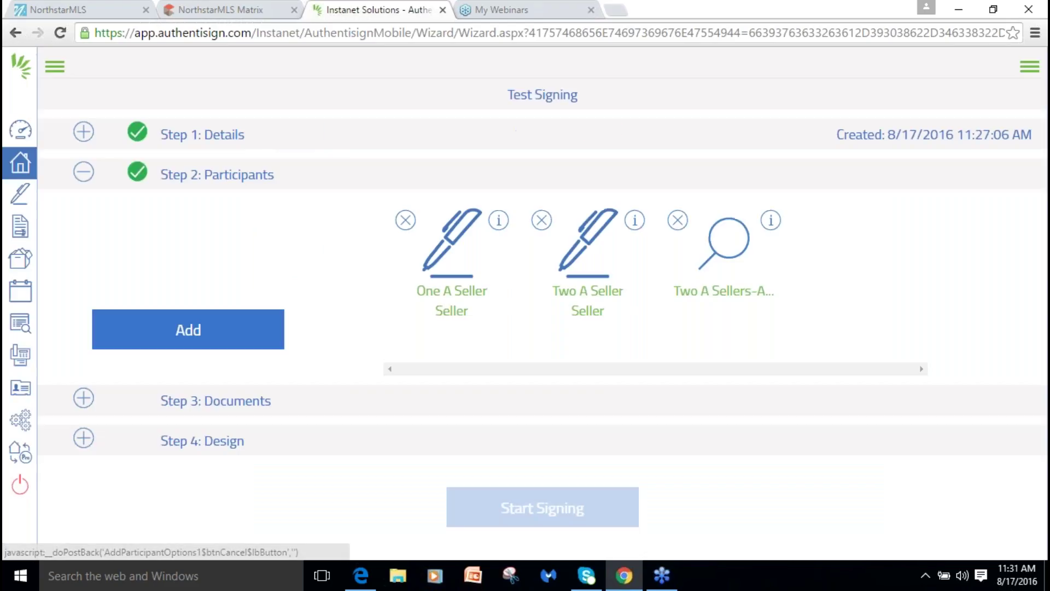
Add the MNAR Listing Contract: Exclusive Right to Sell and the Single Family Residential Listing Input Form from the transaction to the signing.
click(187, 402)
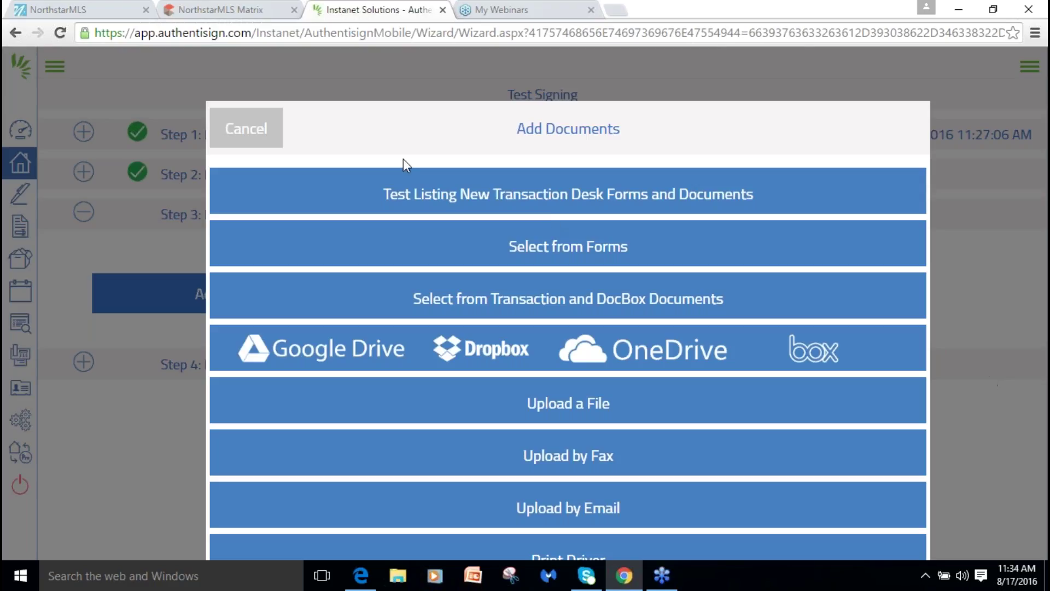
click(512, 194)
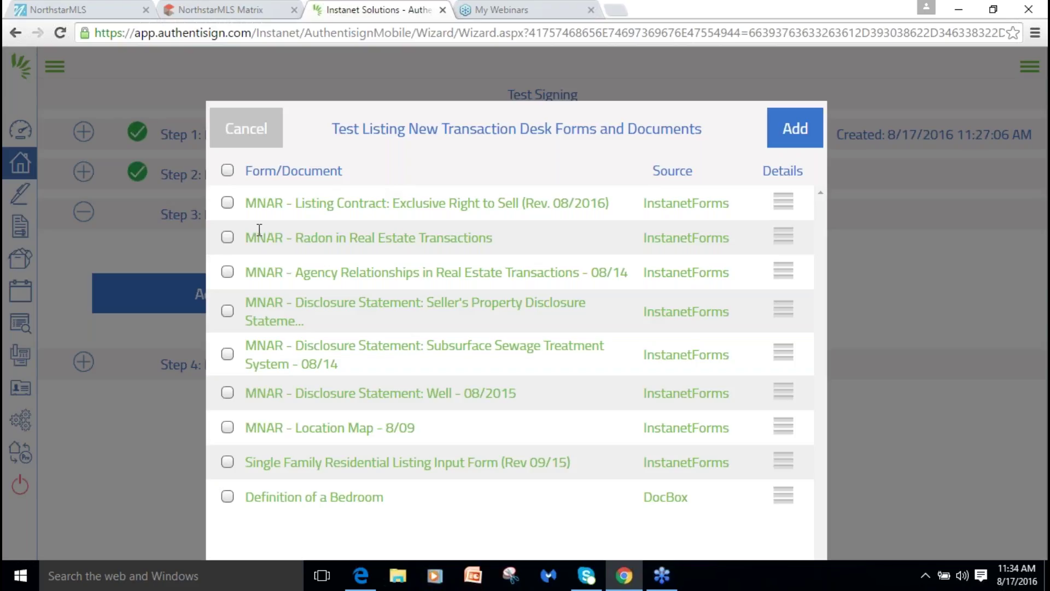
click(228, 204)
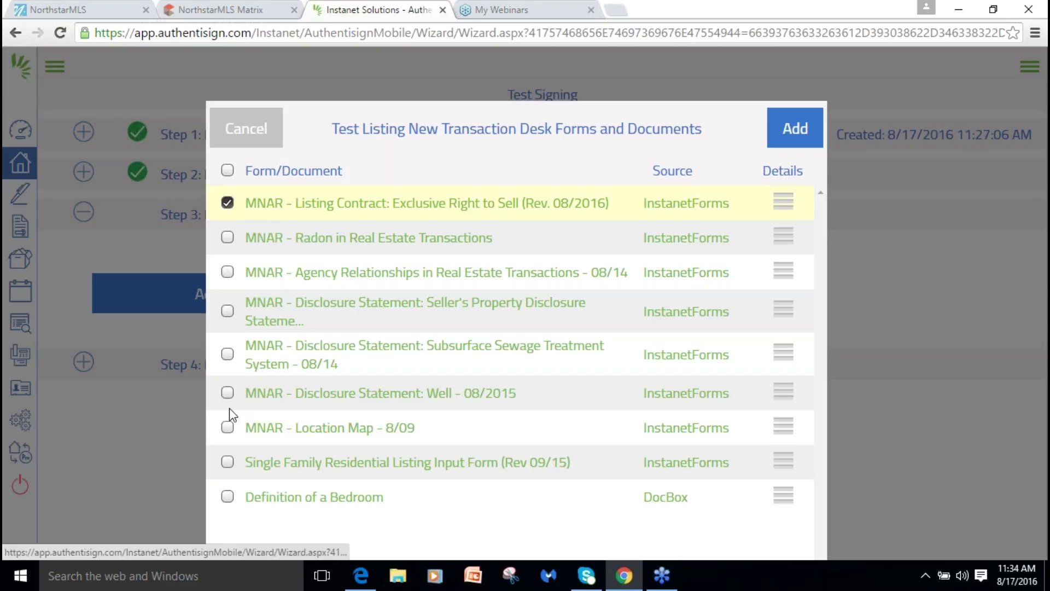
click(228, 463)
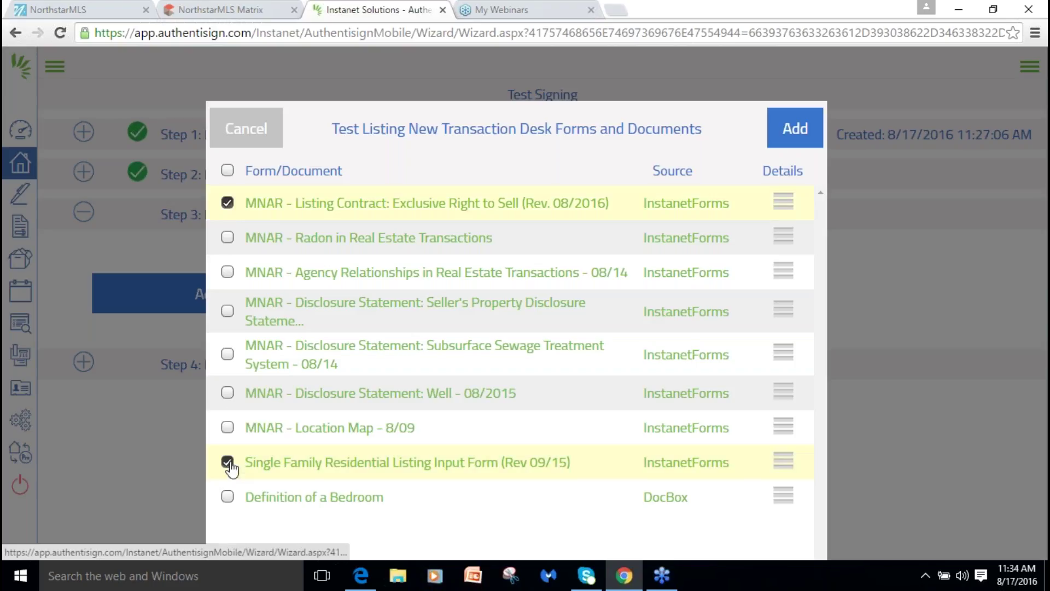
click(794, 136)
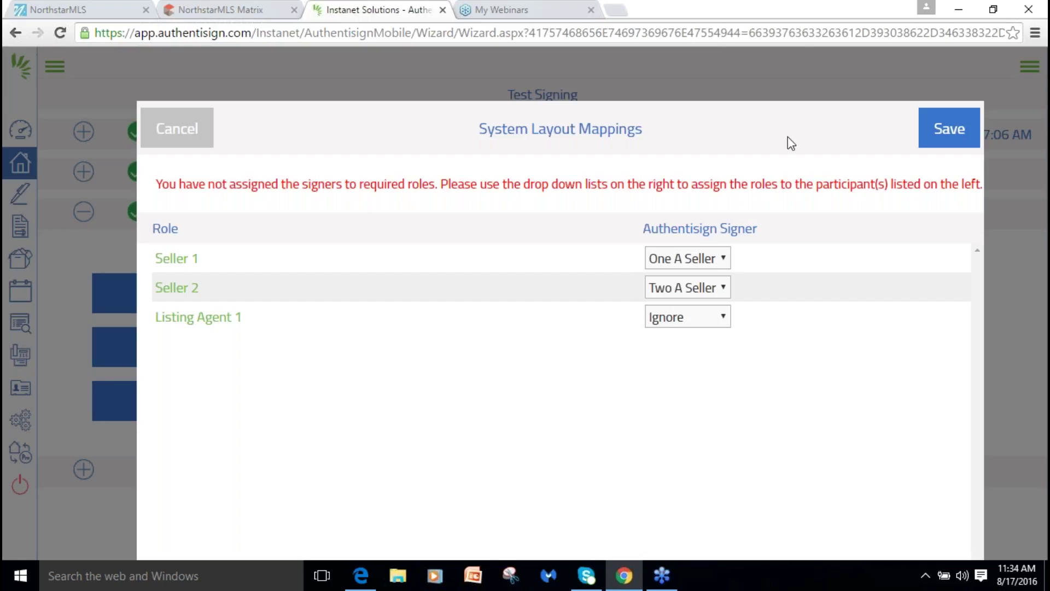
Set the Listing Agent 1 role to Ignore in the system layout mappings and save them.
click(704, 321)
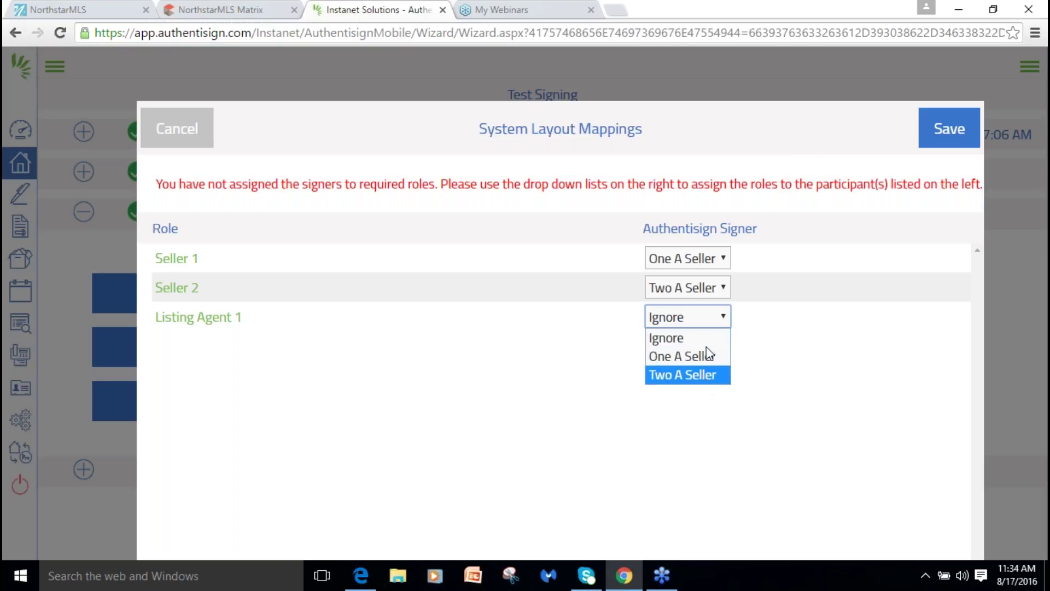
click(707, 338)
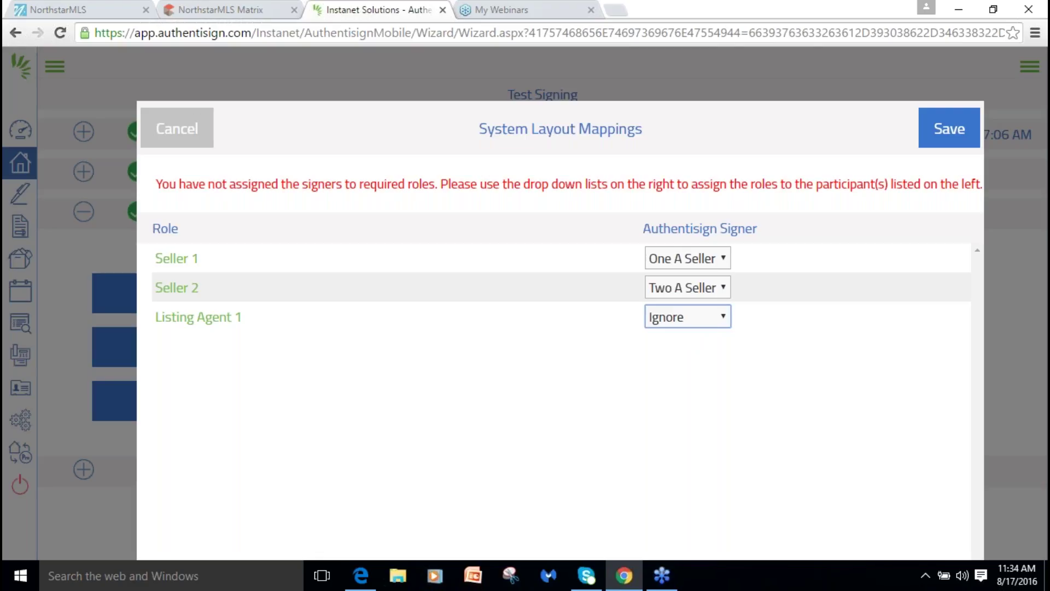
click(949, 130)
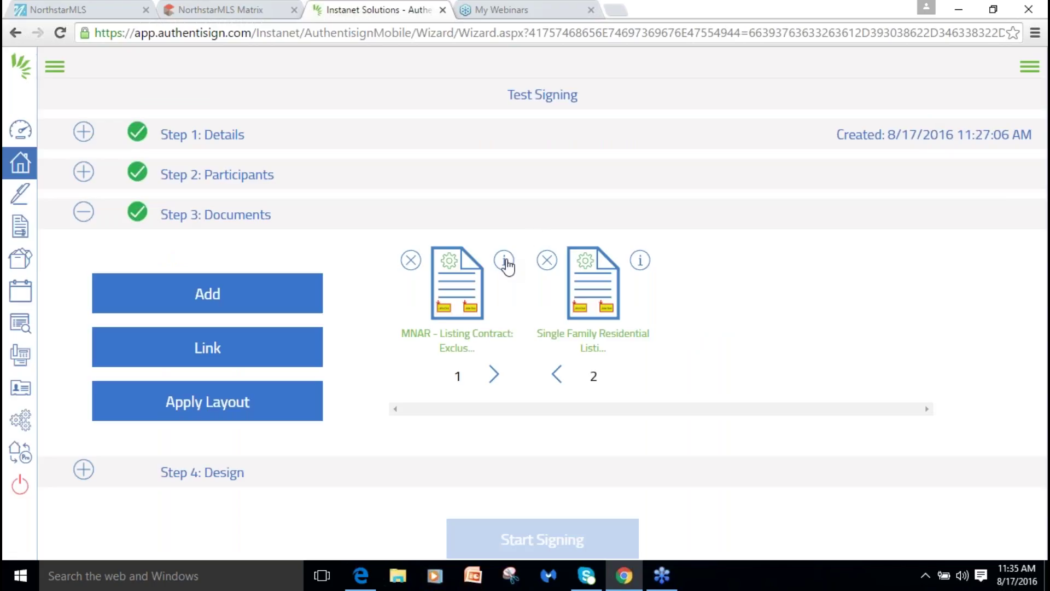
Examine the listing contract's document details and editing options in the signing, and close them without changes.
click(504, 261)
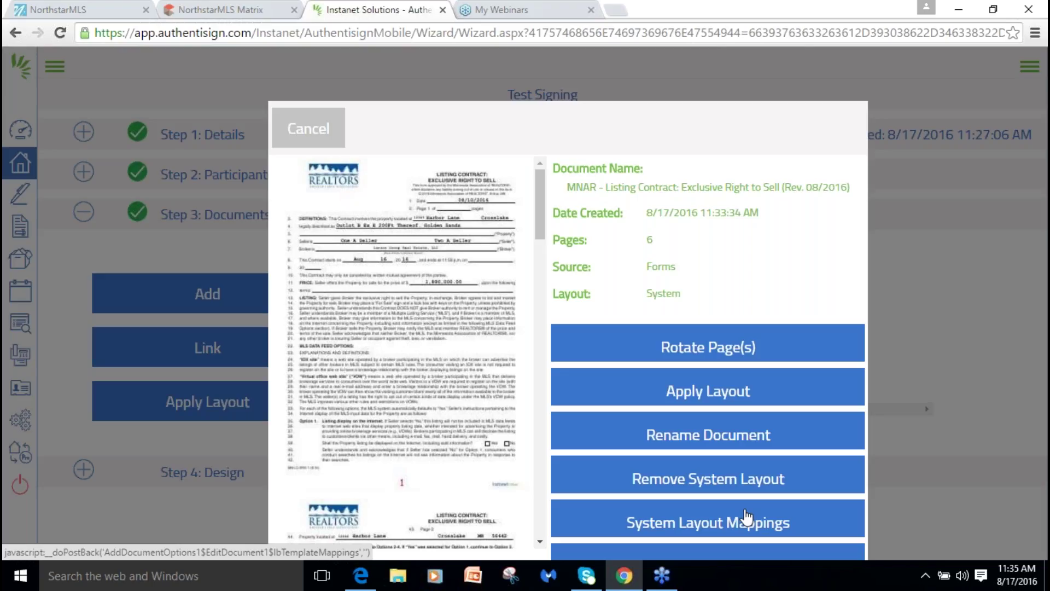
key(ctrl+minus)
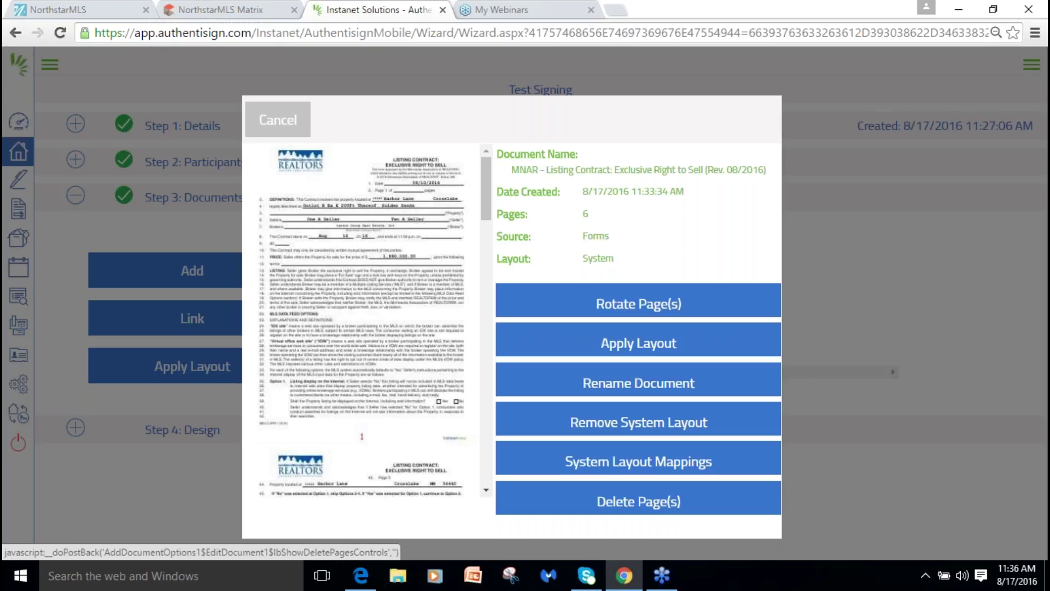
click(300, 133)
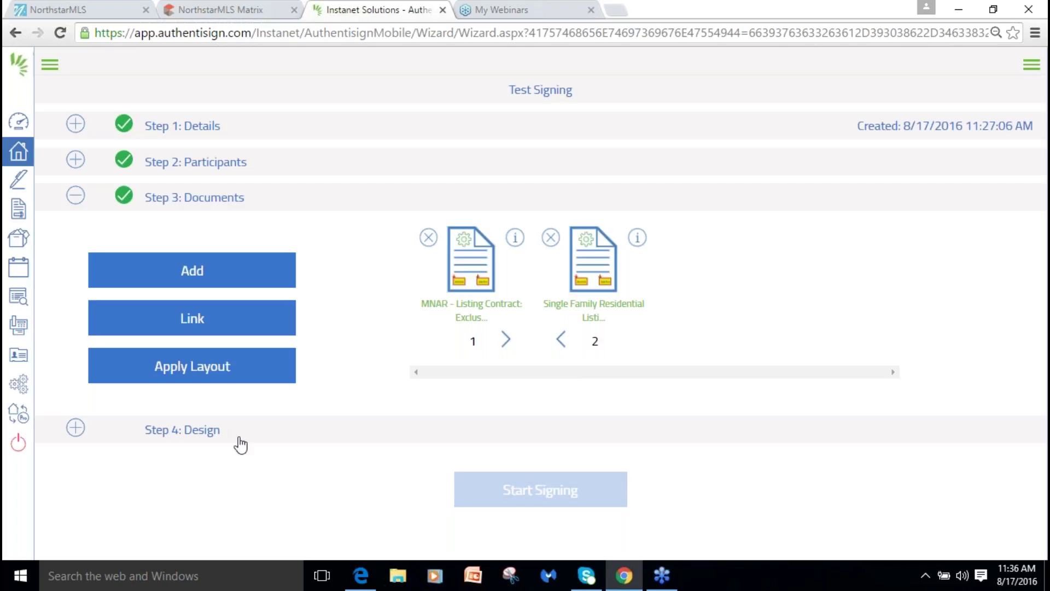
Open the signing's design step and examine the initial and signature blocks in the listing contract through the dual agency section on page 5.
click(186, 430)
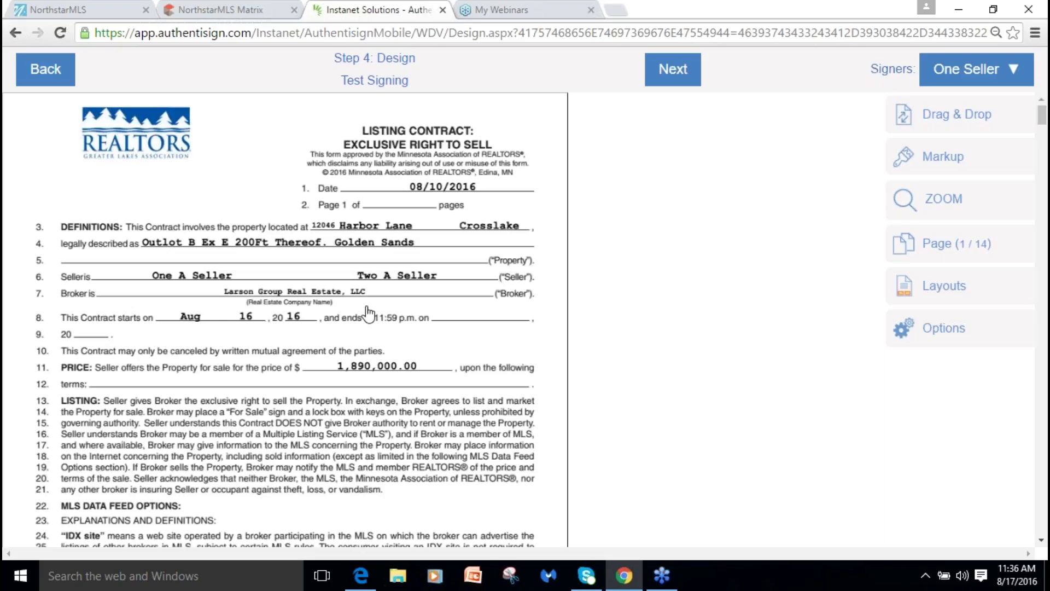
scroll(367, 314, down, 2)
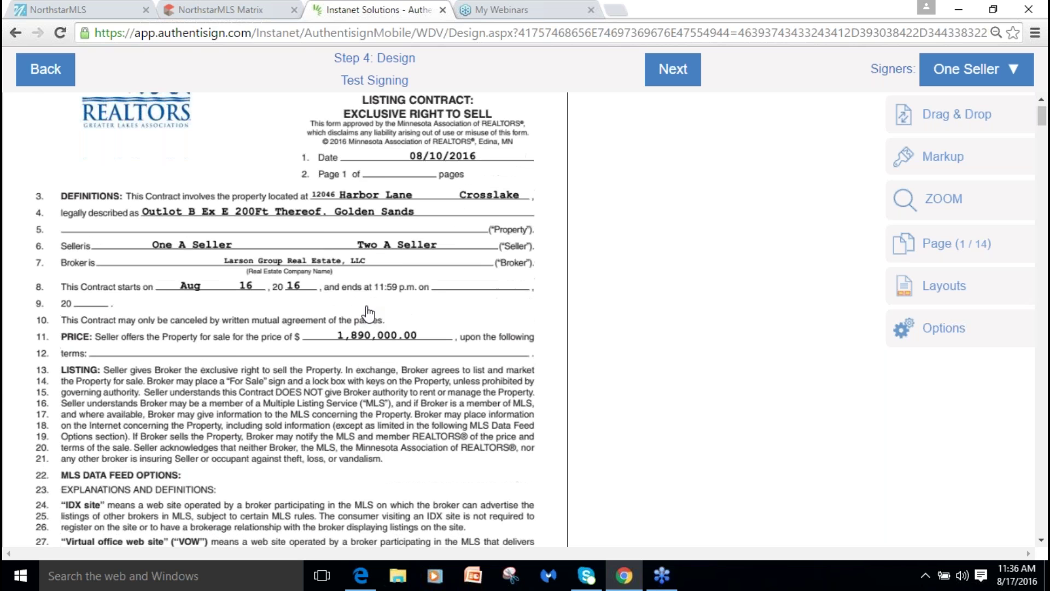
scroll(368, 313, down, 10)
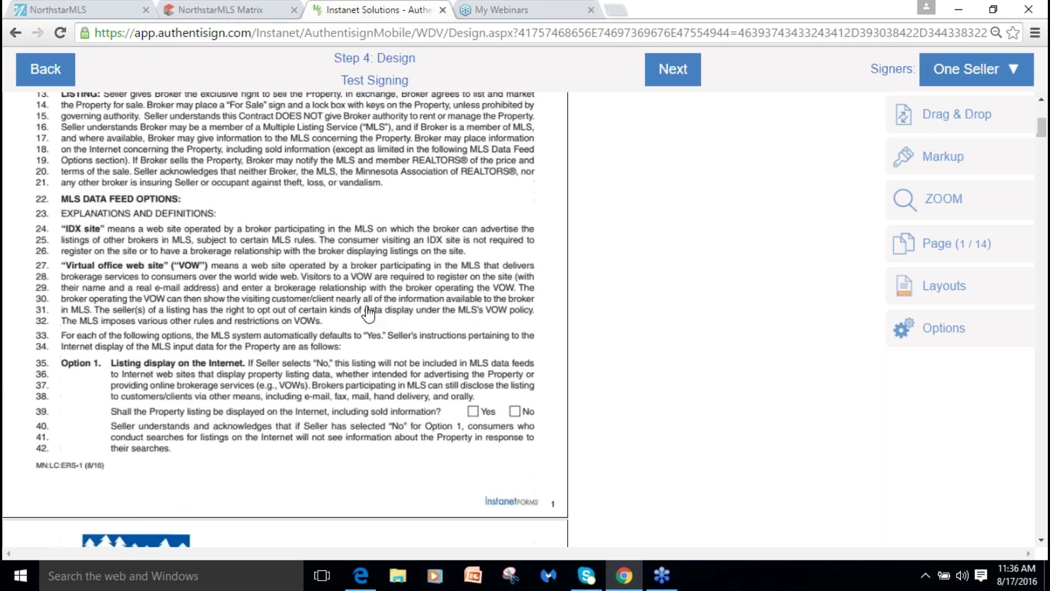
scroll(368, 314, down, 10)
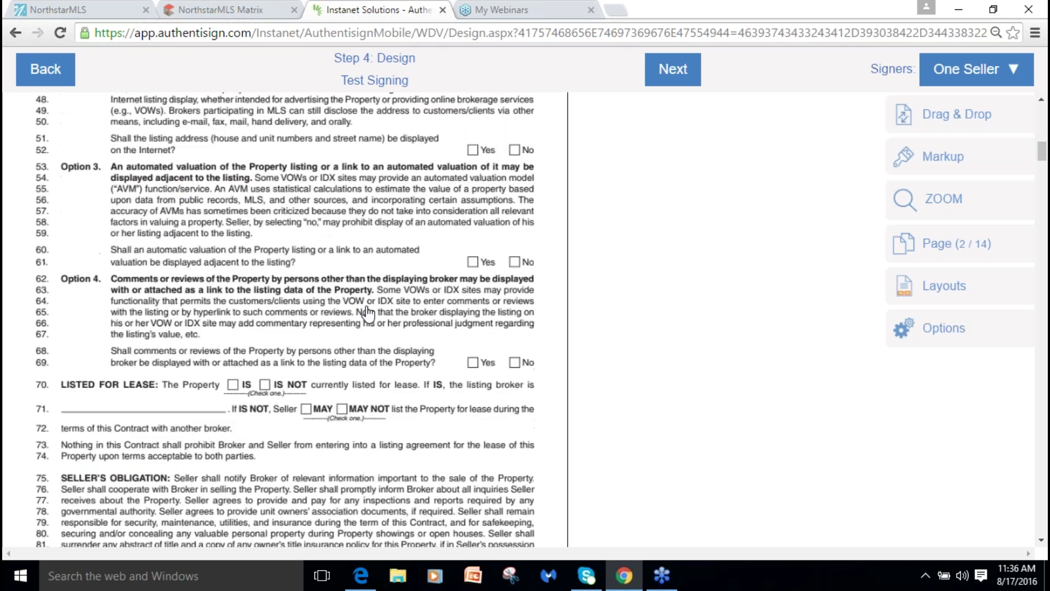
scroll(367, 313, down, 10)
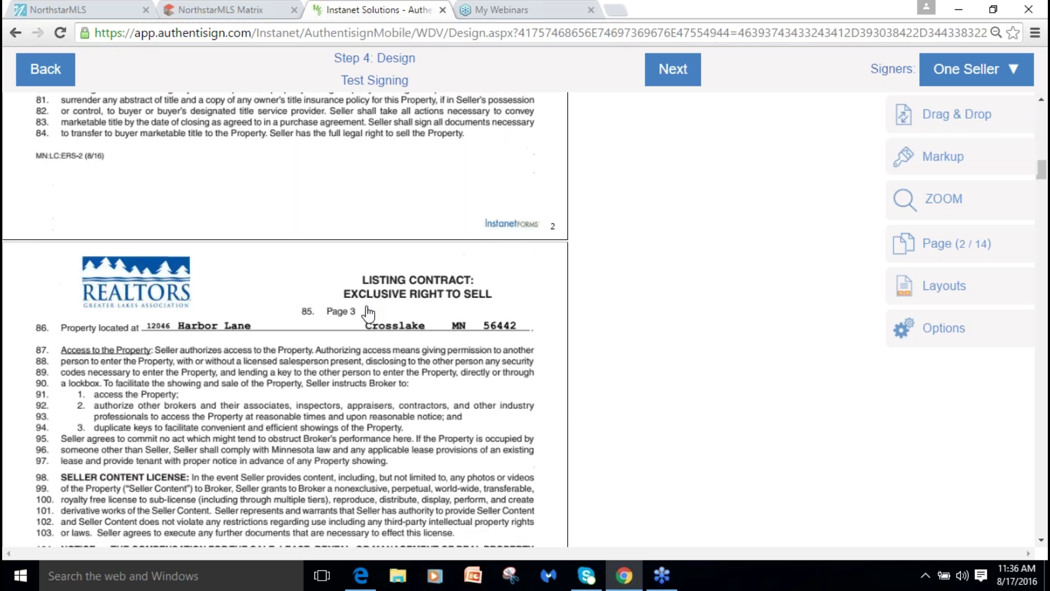
scroll(367, 314, down, 10)
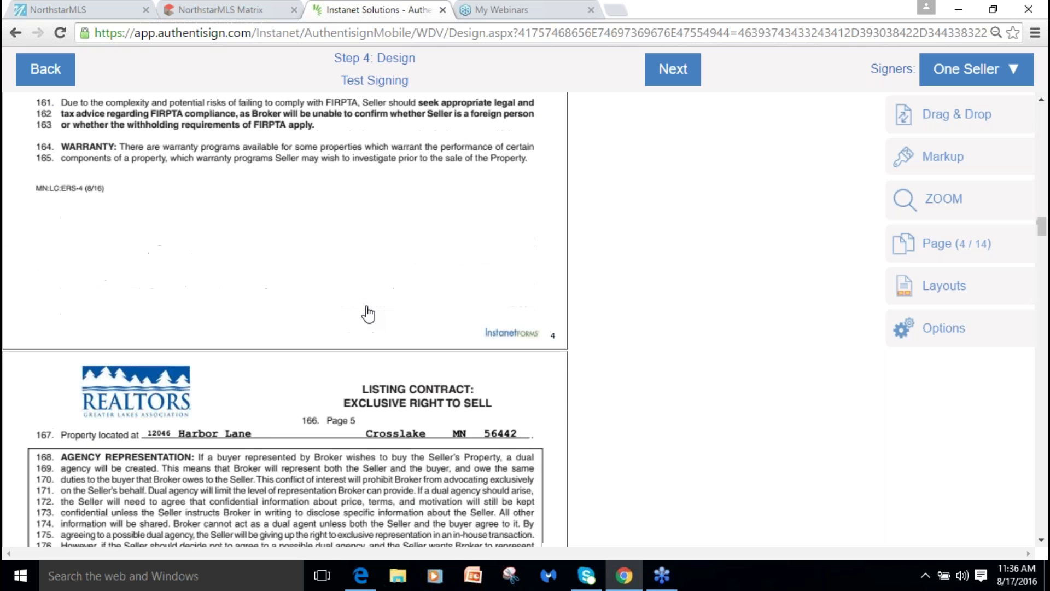
scroll(368, 313, up, 6)
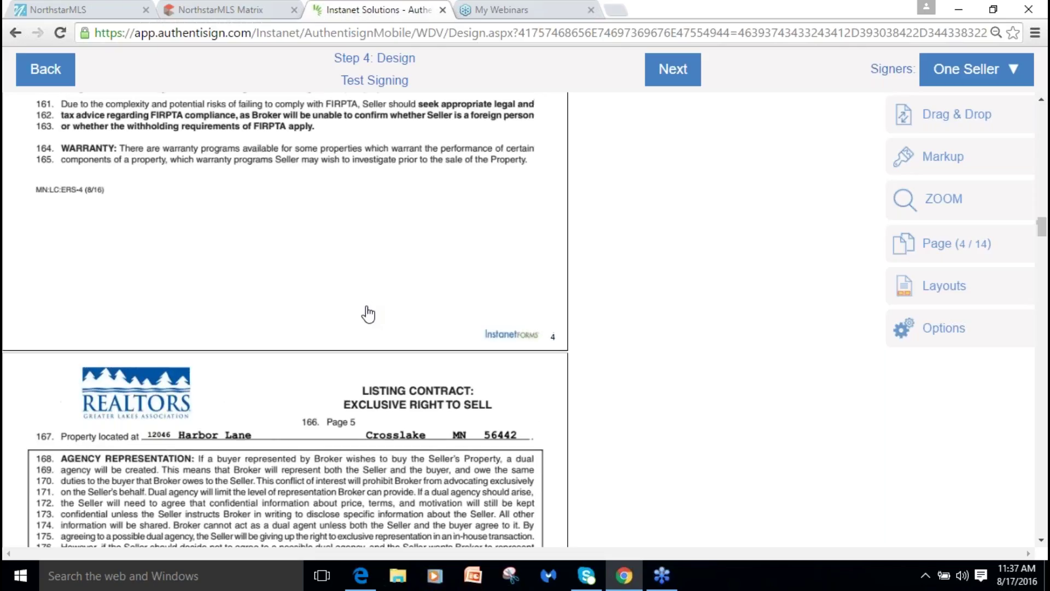
scroll(367, 314, up, 3)
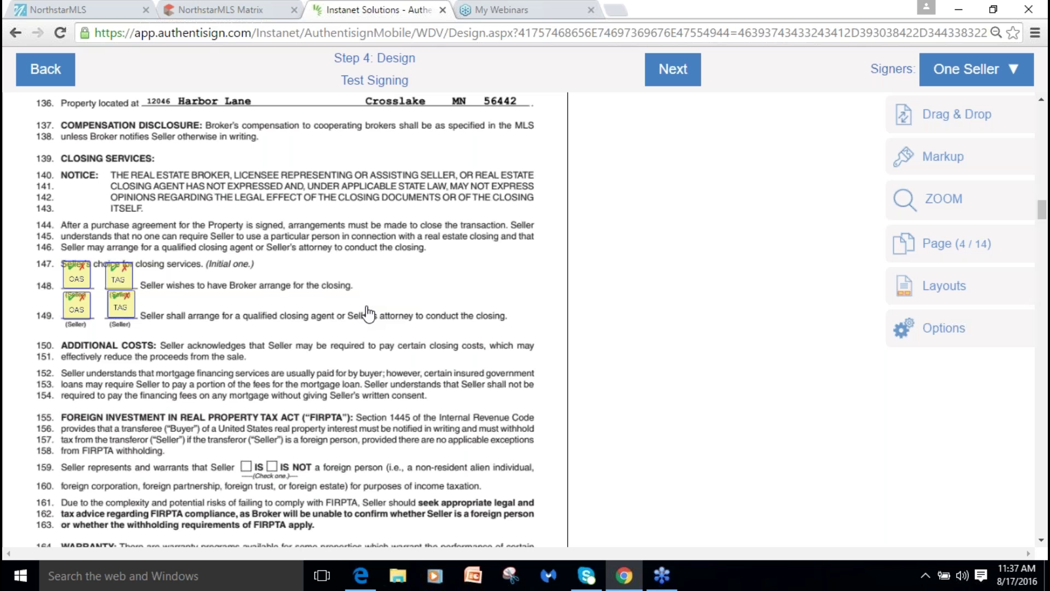
scroll(368, 314, down, 10)
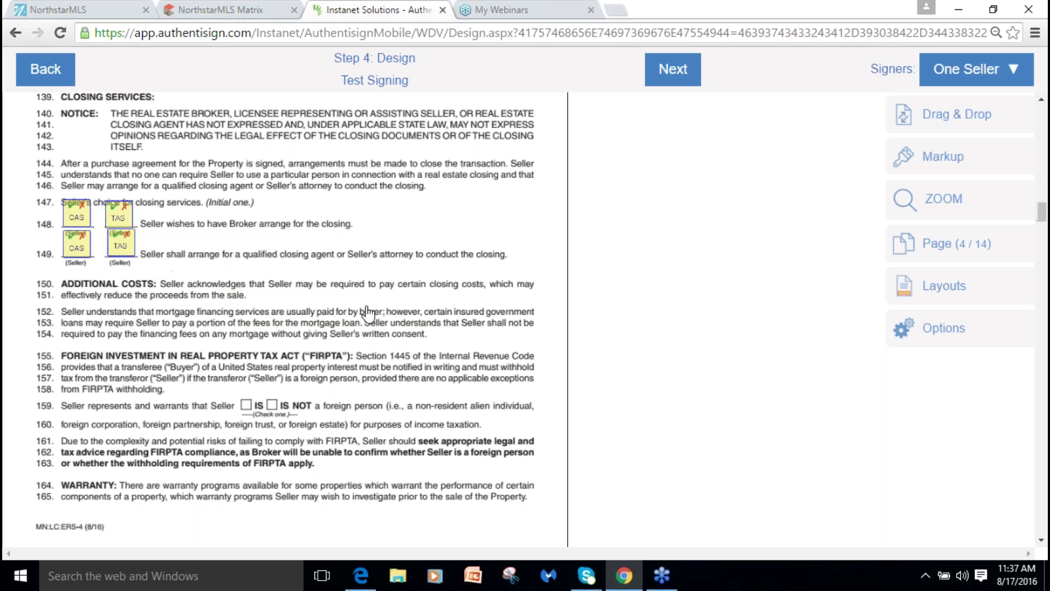
scroll(368, 314, down, 3)
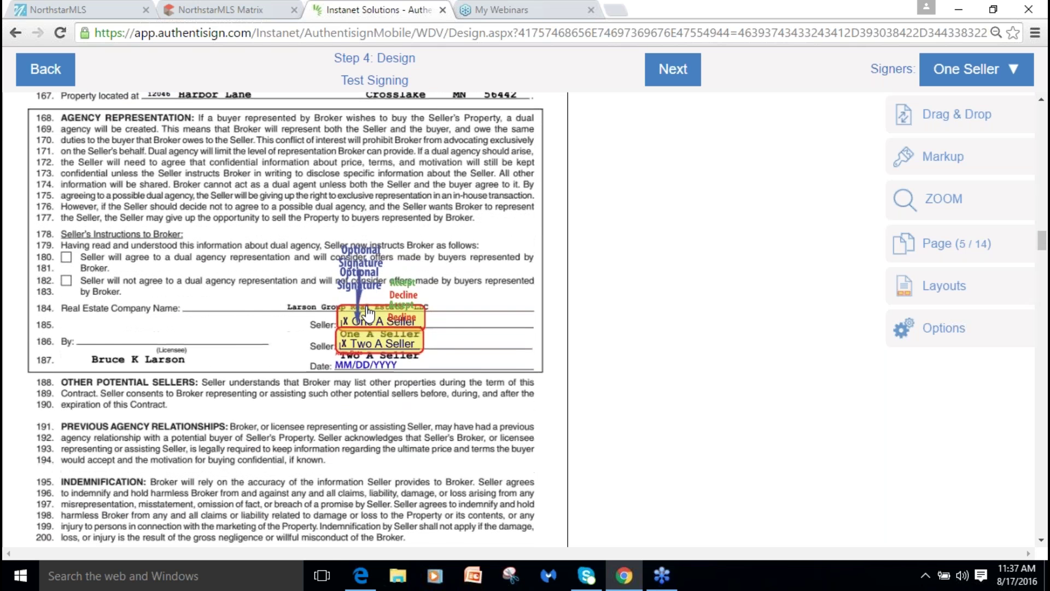
scroll(367, 314, down, 1)
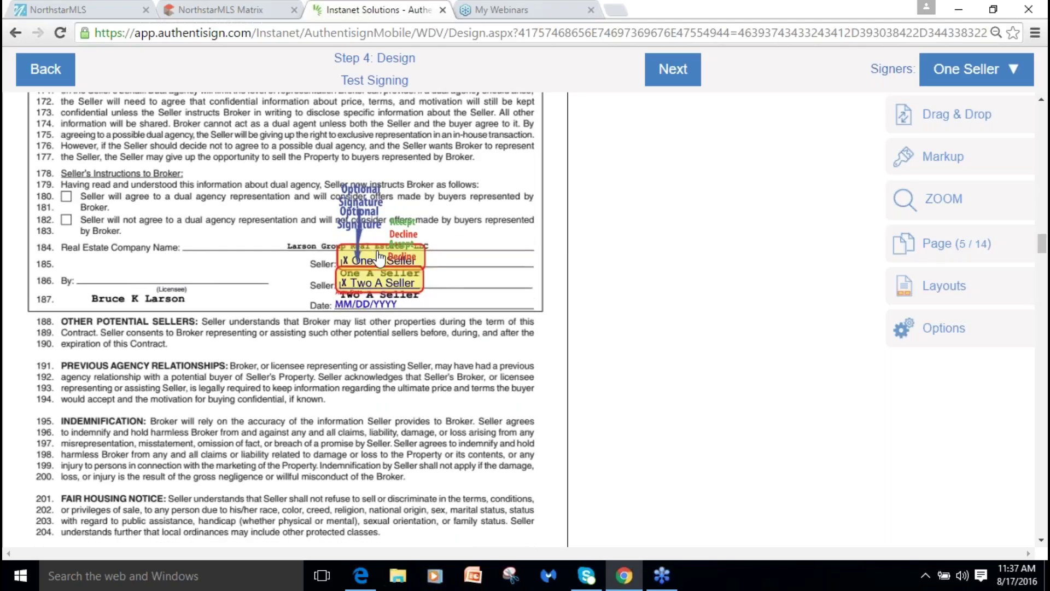
Move the second seller's signature block clear of the first seller's in the dual agency section and on the input form's disclosures page.
drag(384, 255, 486, 252)
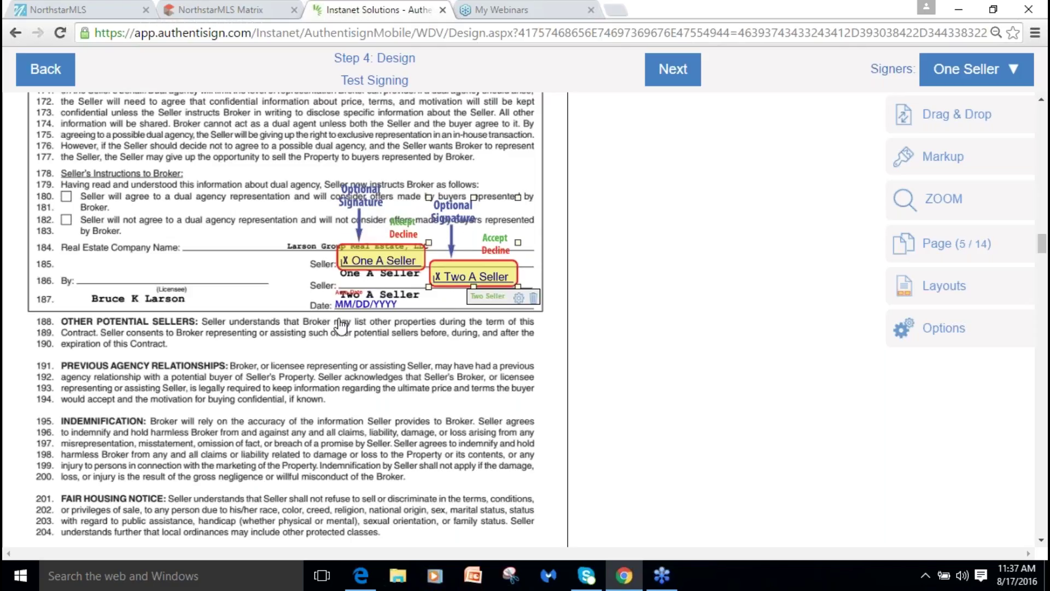
scroll(340, 326, down, 2)
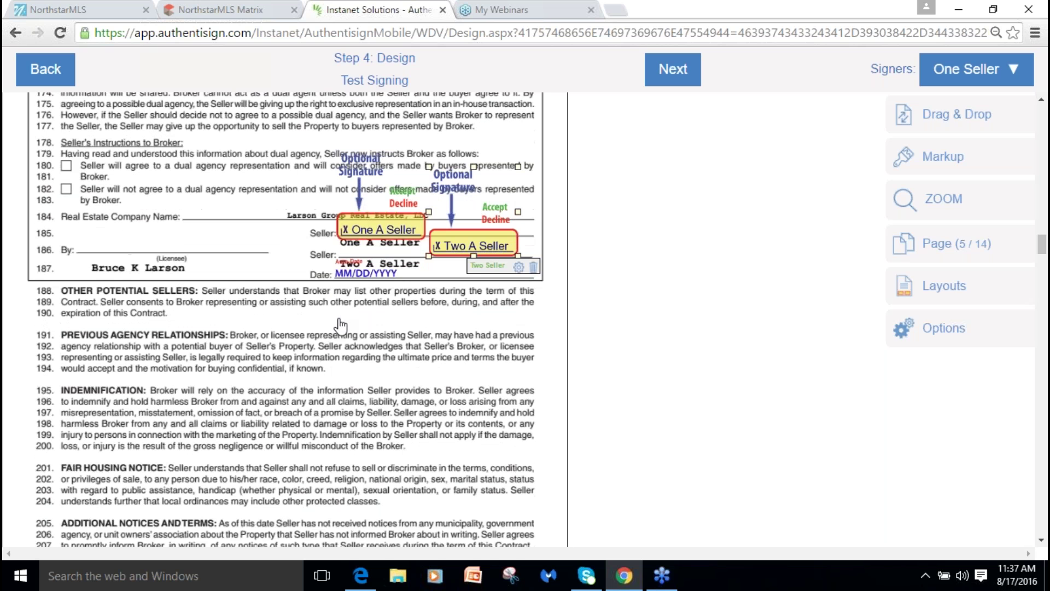
scroll(341, 326, down, 10)
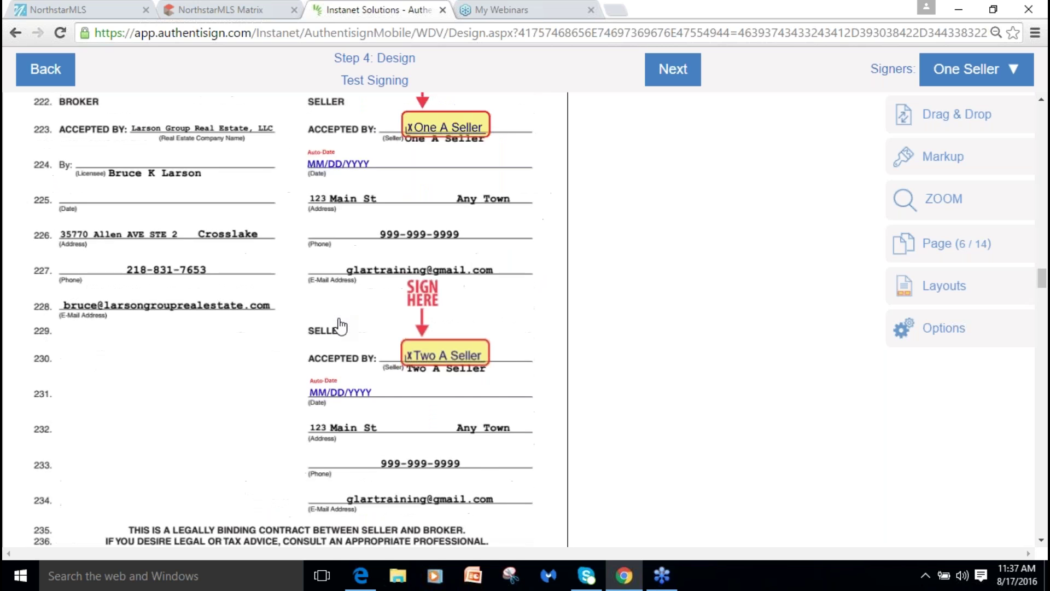
scroll(341, 326, down, 1)
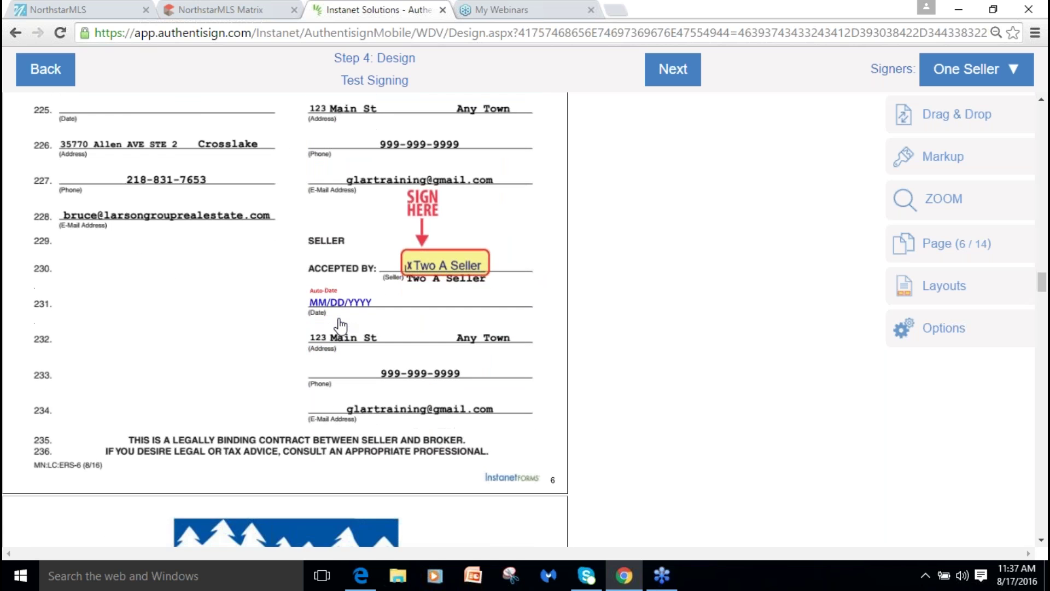
scroll(341, 326, down, 18)
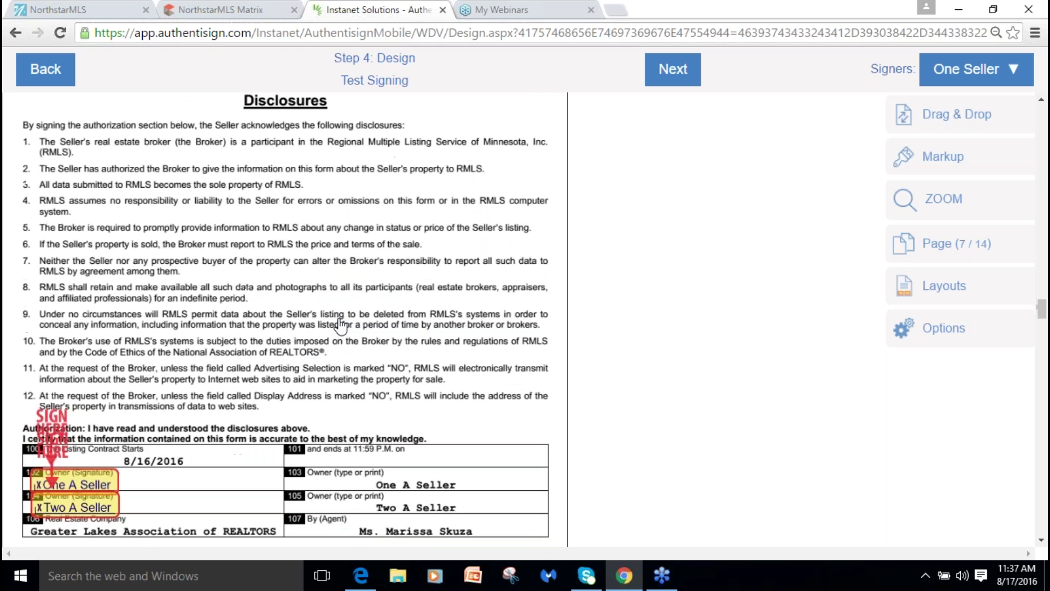
scroll(341, 326, down, 8)
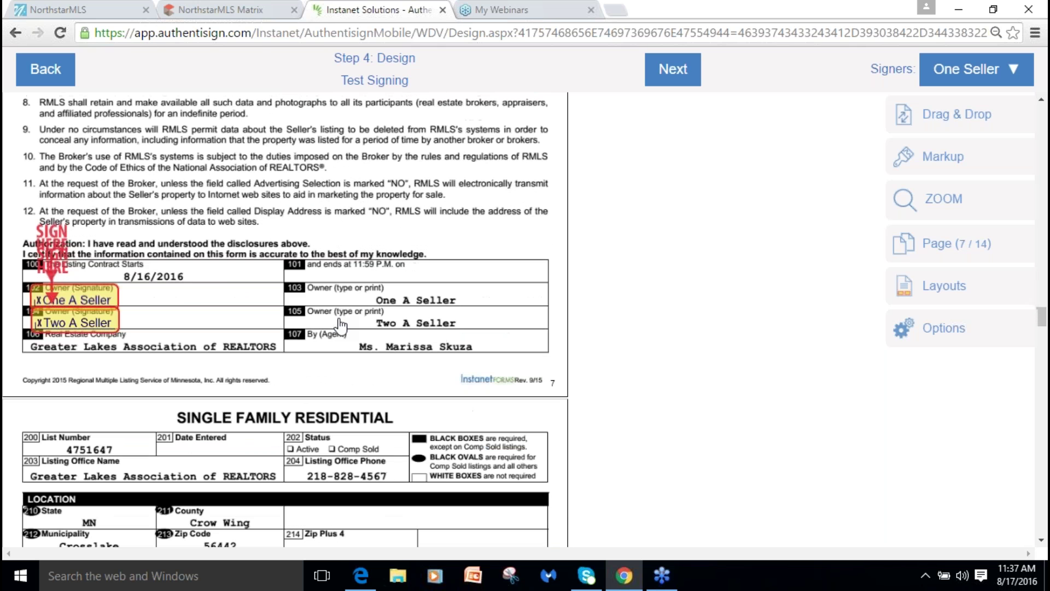
mouse_move(82, 322)
mouse_down()
mouse_move(159, 283)
mouse_move(201, 295)
mouse_up()
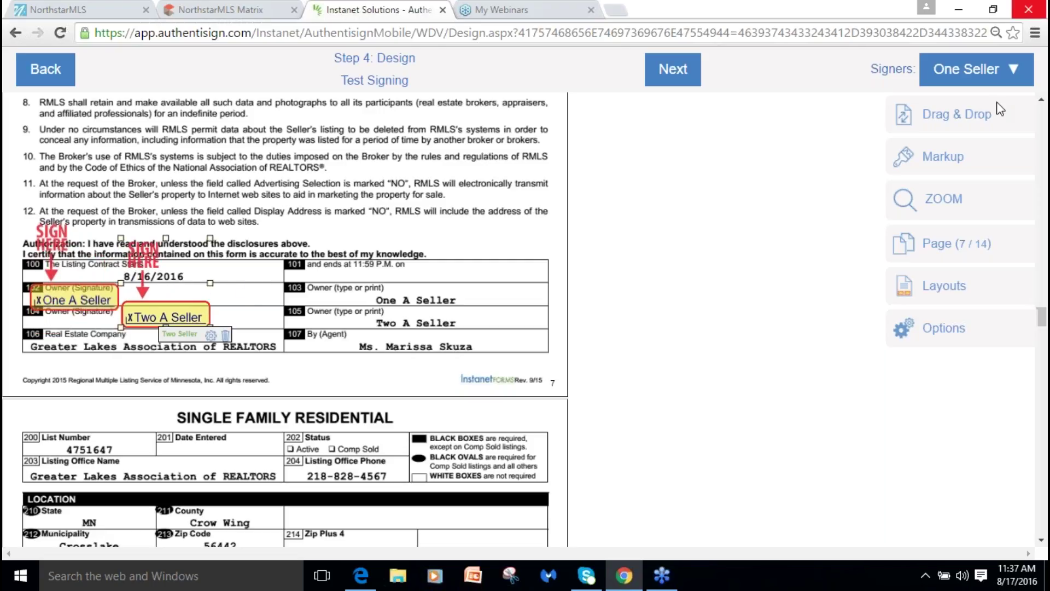
Show the signing fields available for placement and make the second seller the active signer.
click(954, 117)
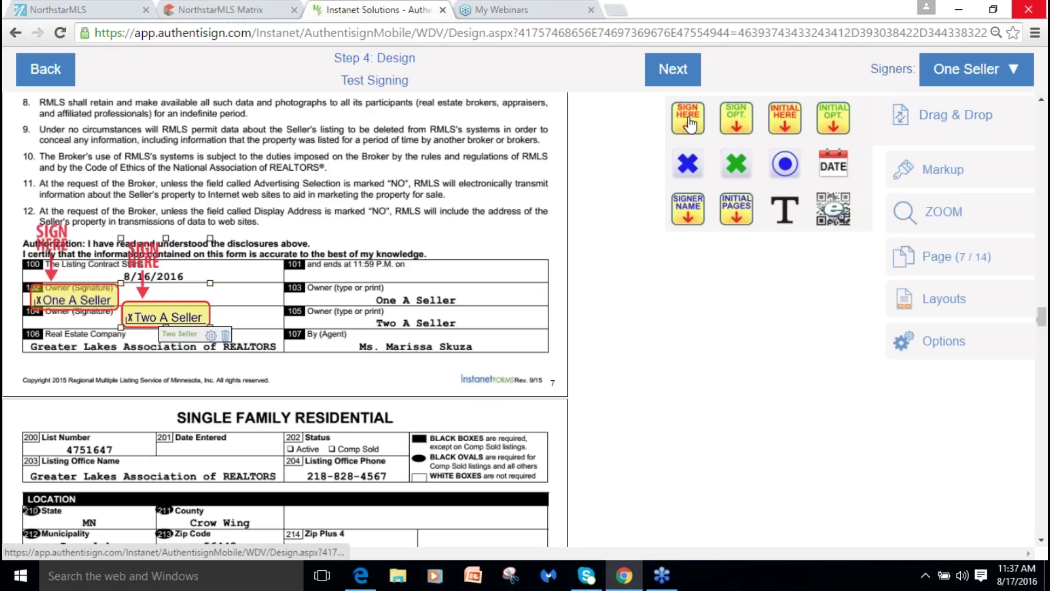
click(940, 83)
key(ctrl+a)
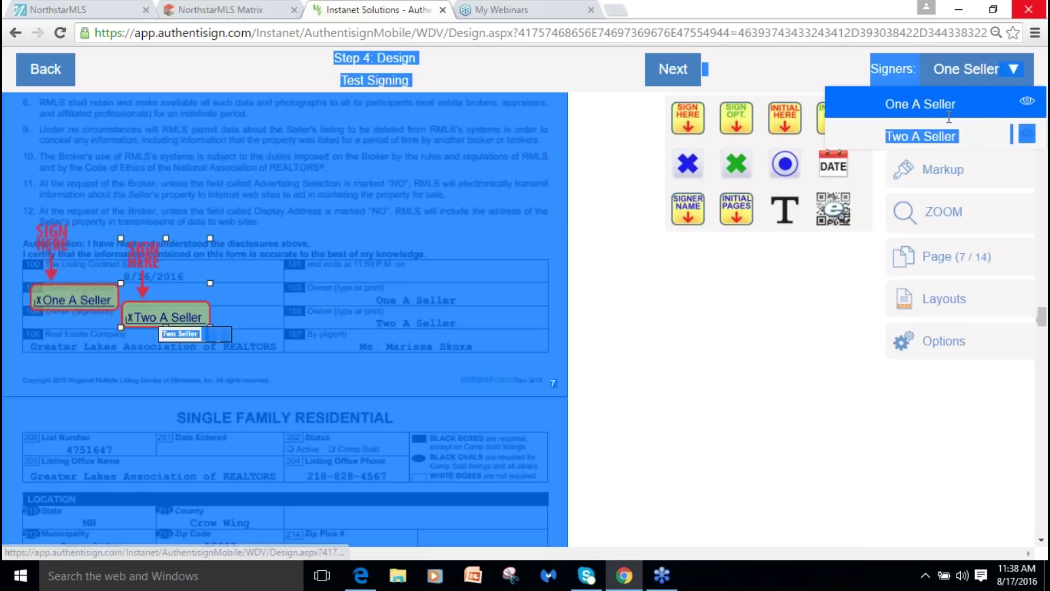
click(785, 328)
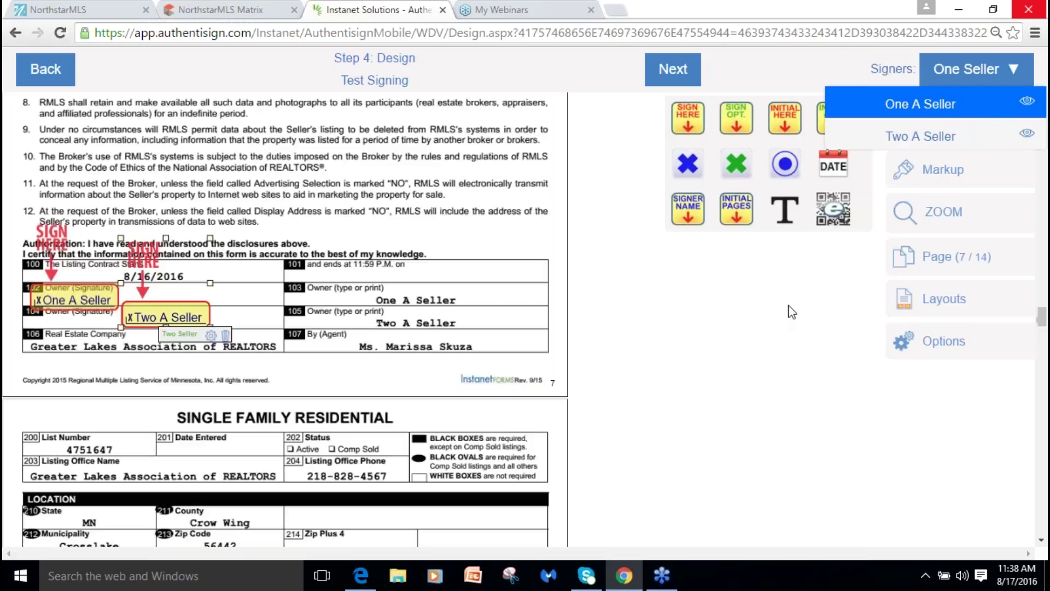
click(920, 137)
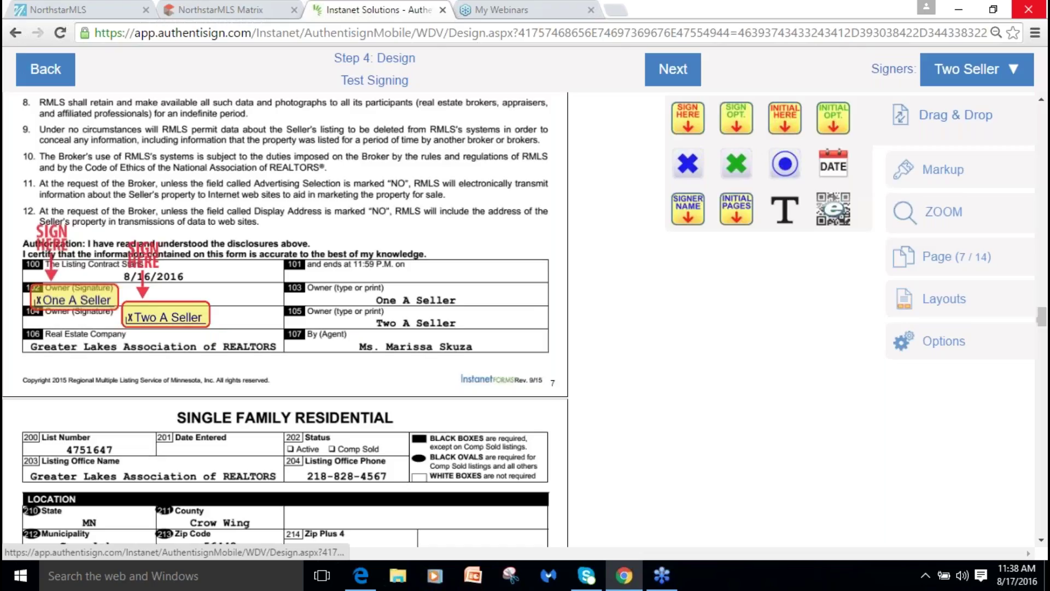
click(955, 79)
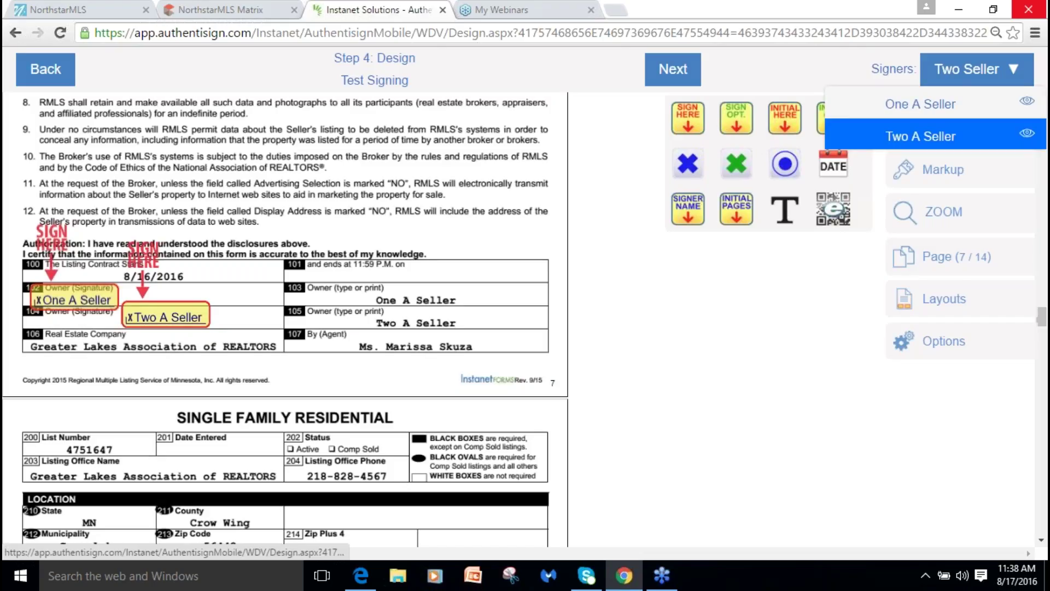
click(955, 79)
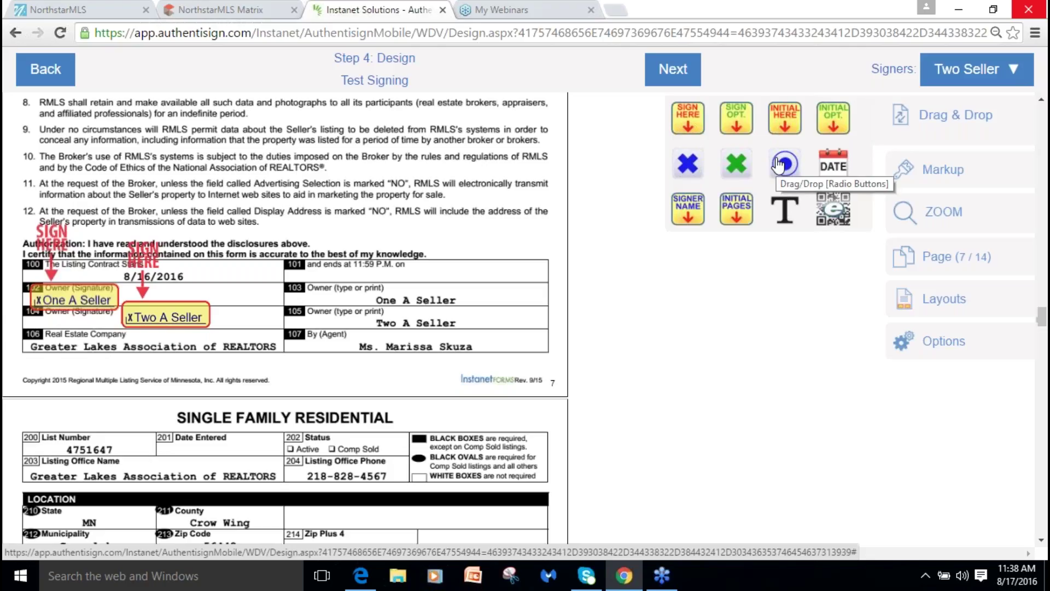
Examine the options for placing radio buttons and a single-line textbox on the disclosures page, and cancel both without adding them.
mouse_move(779, 164)
mouse_down()
mouse_move(642, 225)
mouse_move(497, 220)
mouse_move(478, 266)
mouse_move(480, 243)
mouse_up()
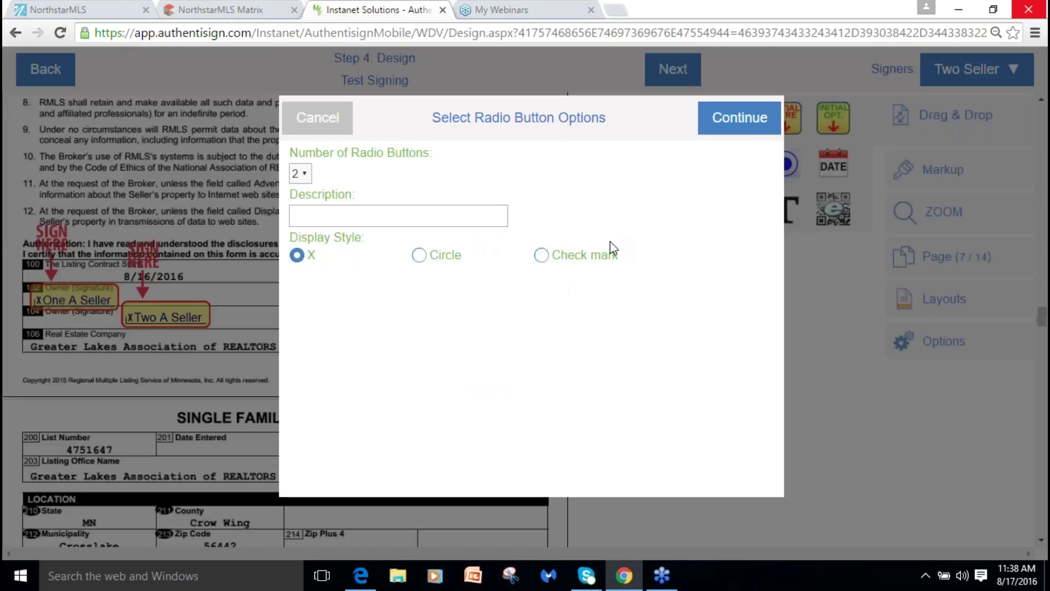
click(299, 178)
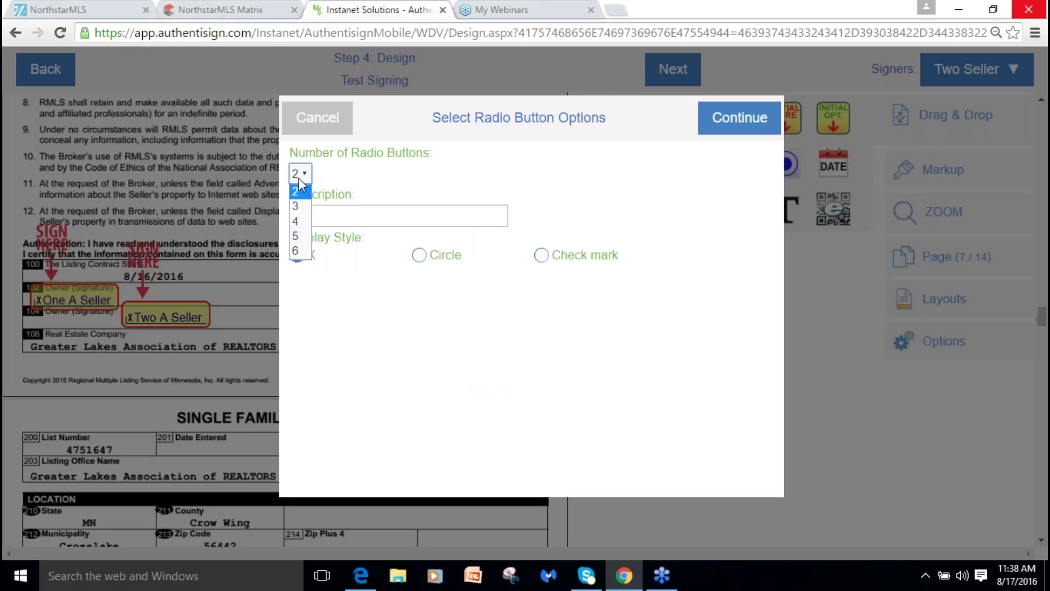
click(317, 117)
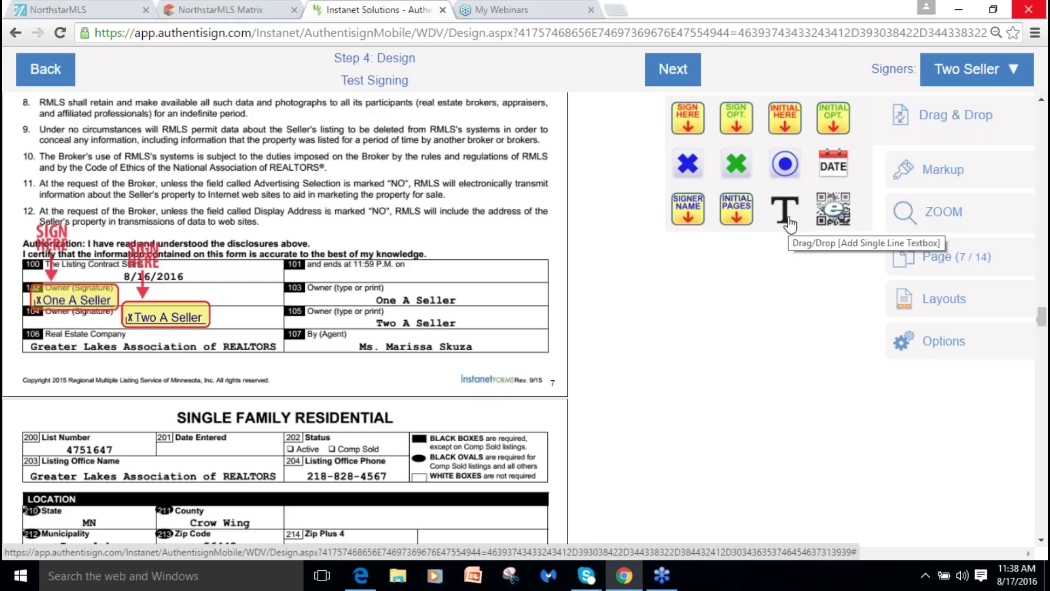
drag(789, 224, 463, 241)
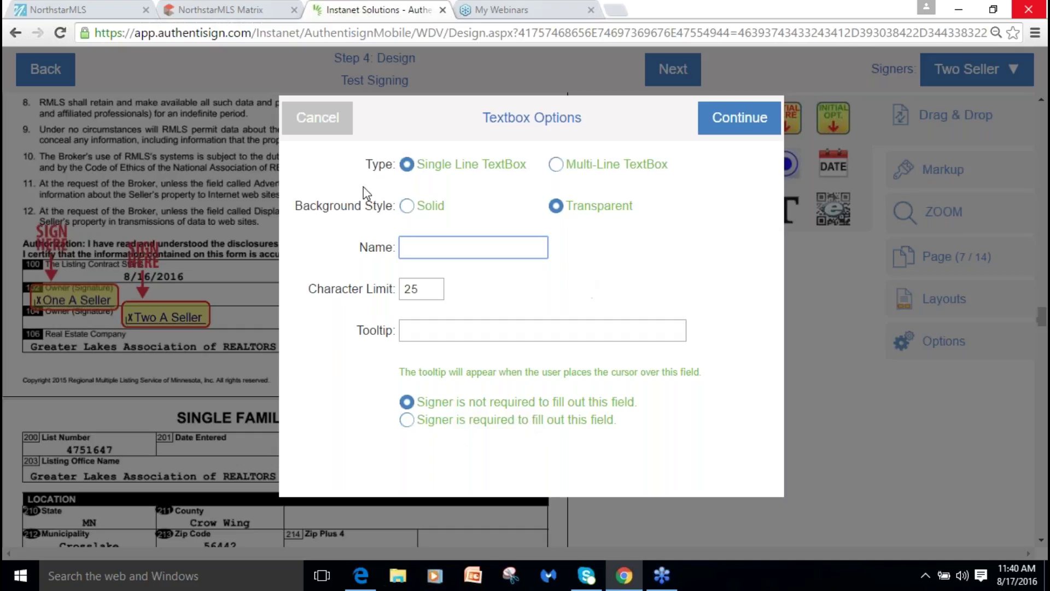
click(319, 118)
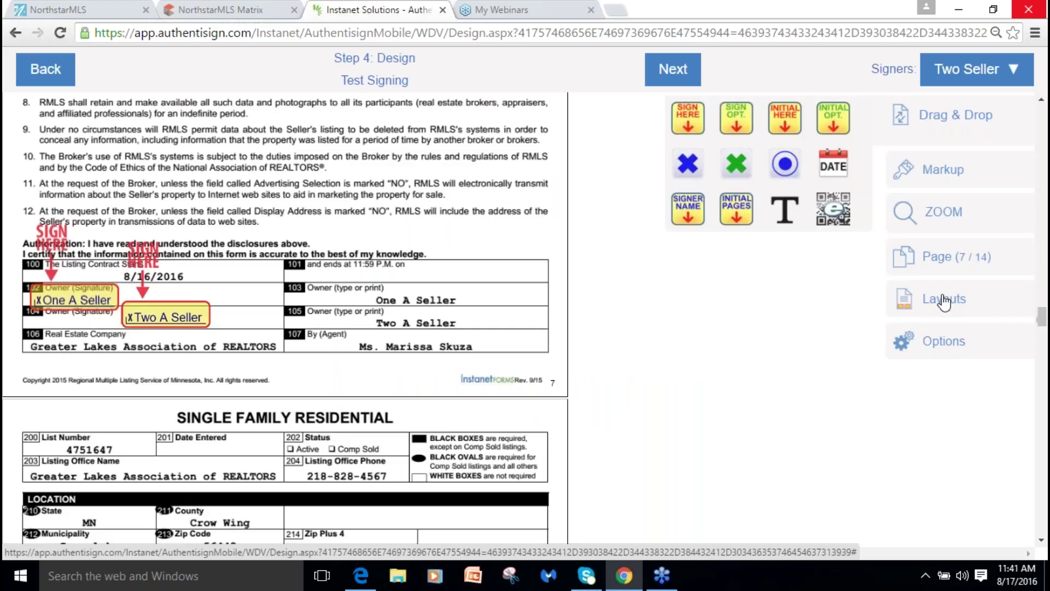
Examine the general design options, the actions available for the second seller's signature block, and the markup tools.
click(965, 346)
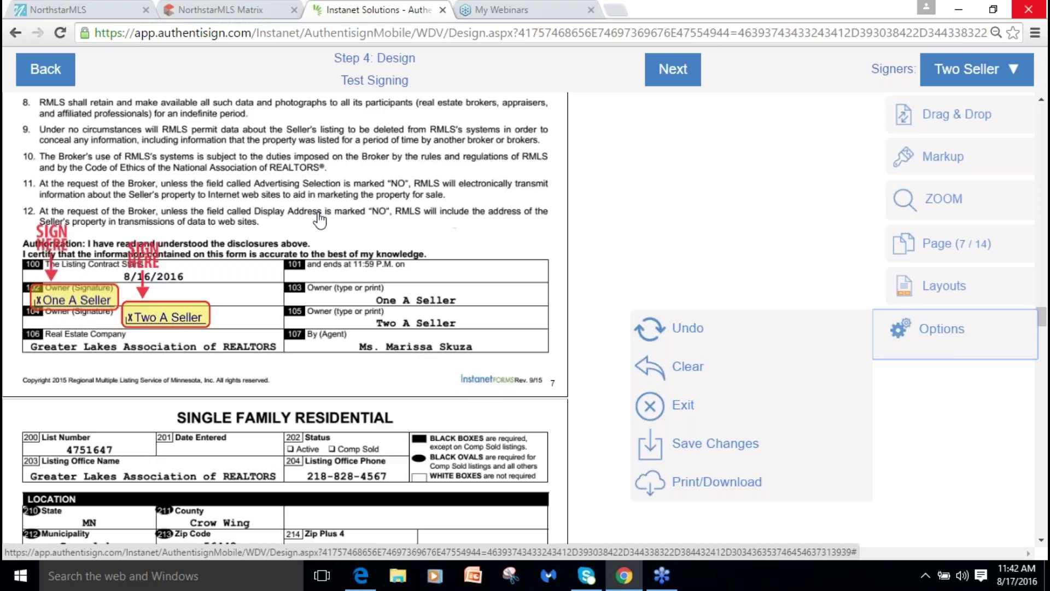
click(170, 312)
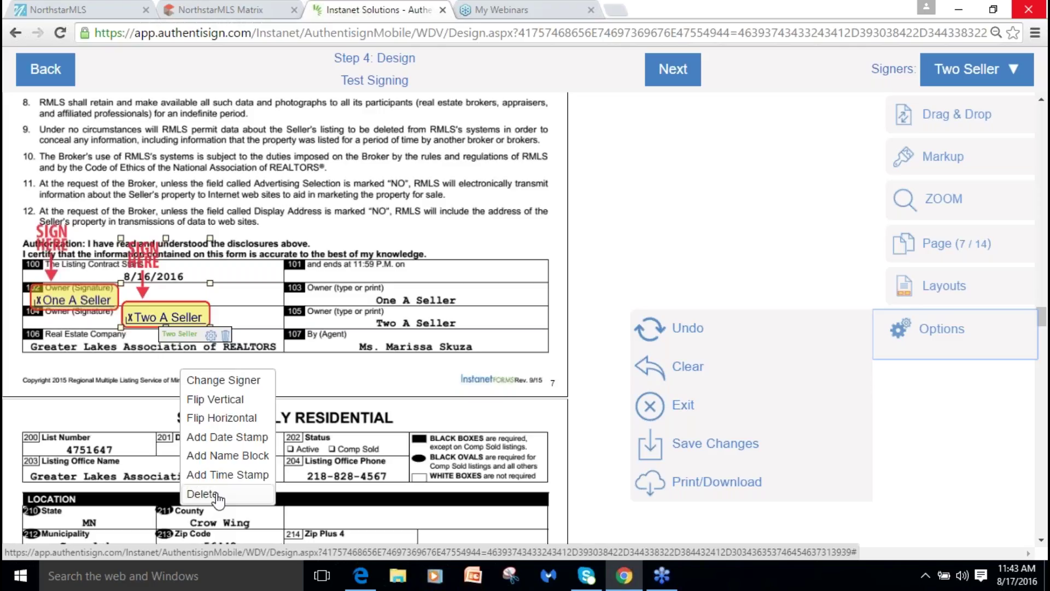
click(287, 463)
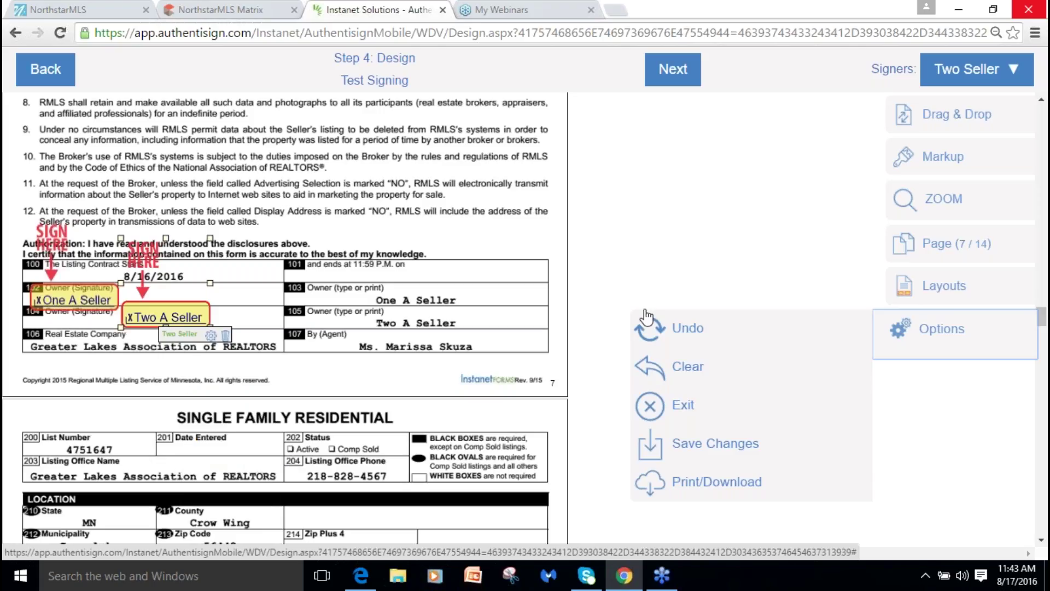
click(948, 163)
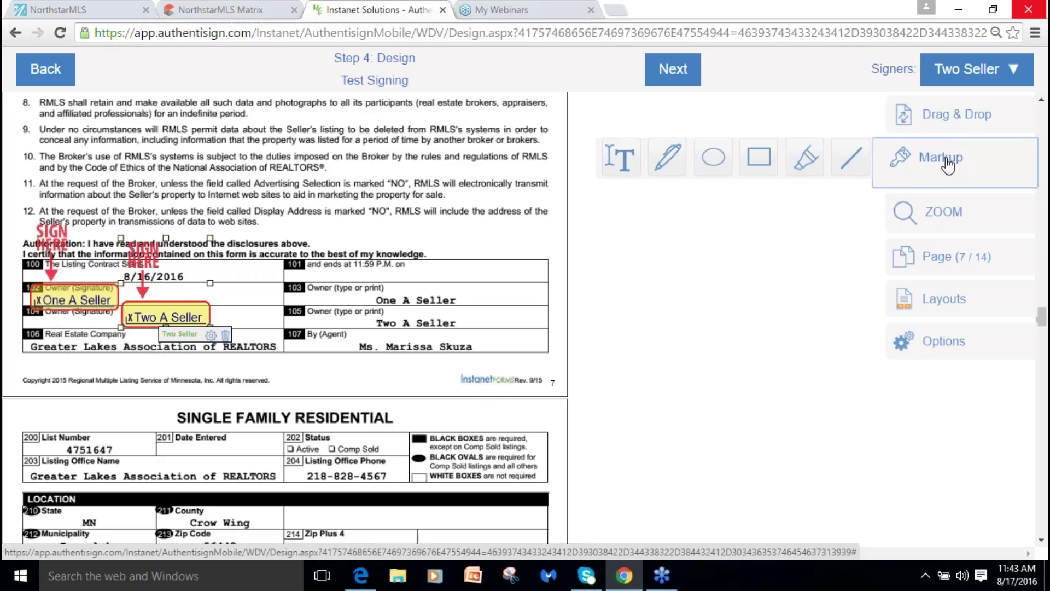
Finish the signing's design, review the invitation email subject and message fields, and send the Authentisign invitations.
click(686, 67)
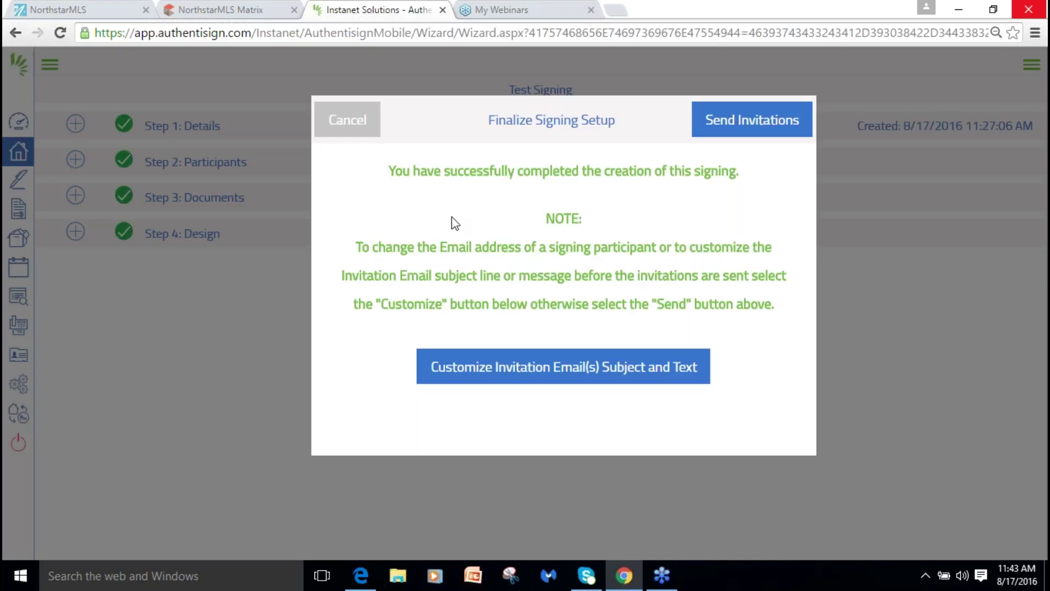
click(541, 366)
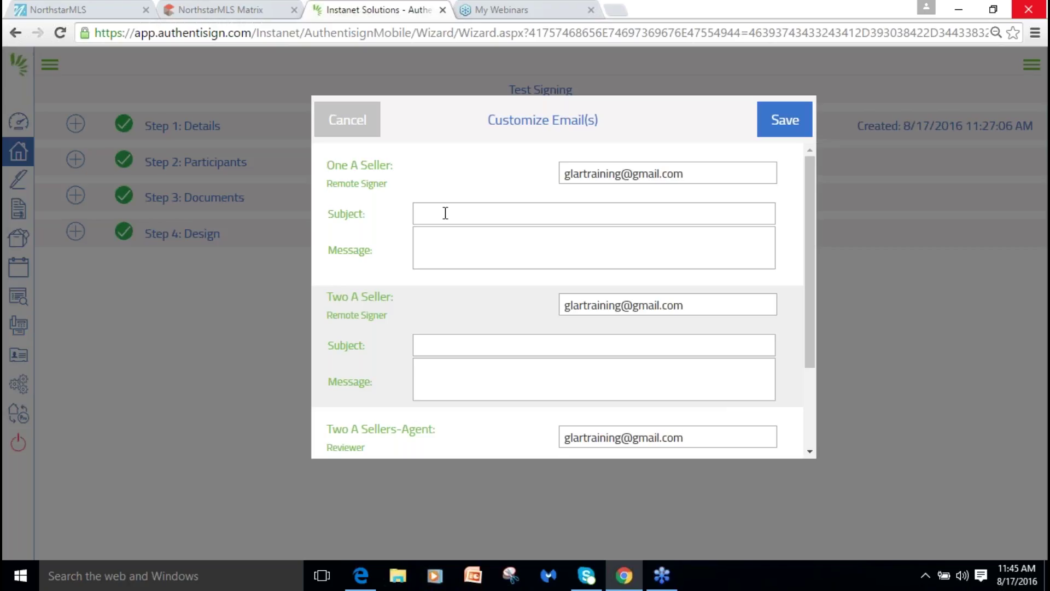
click(771, 101)
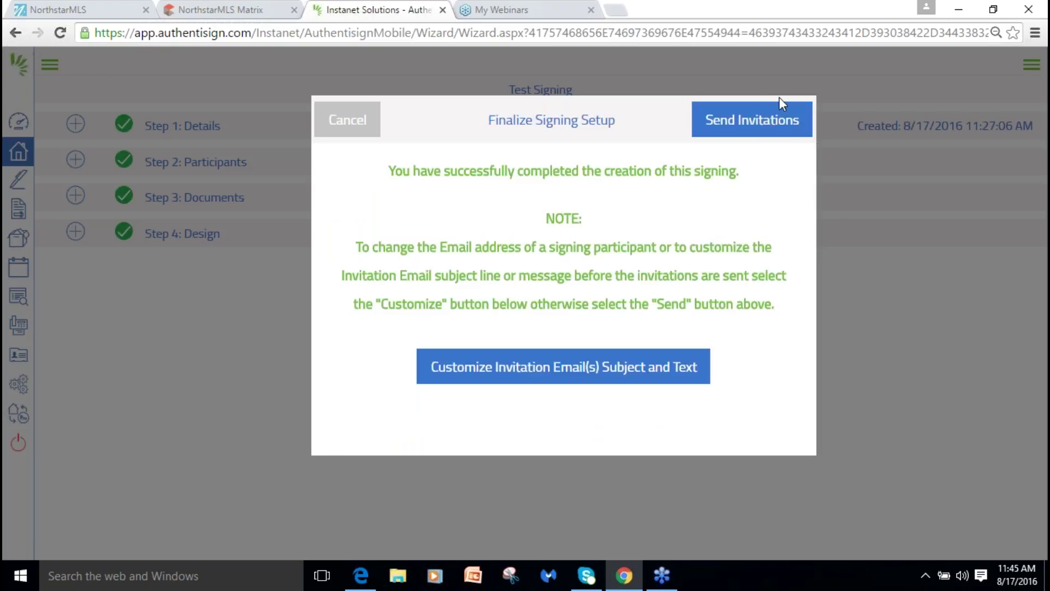
click(752, 120)
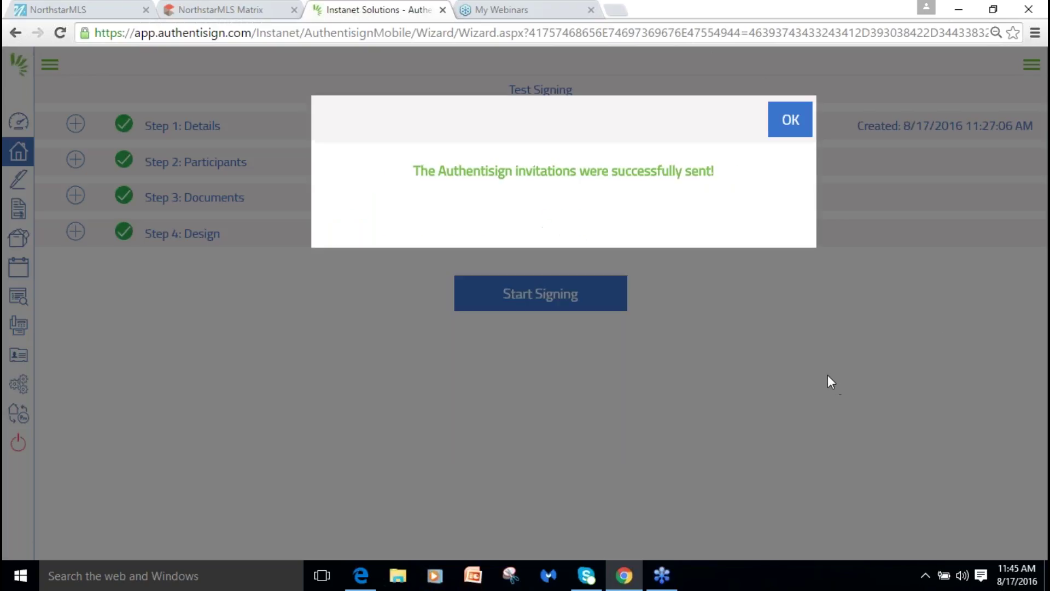
click(790, 119)
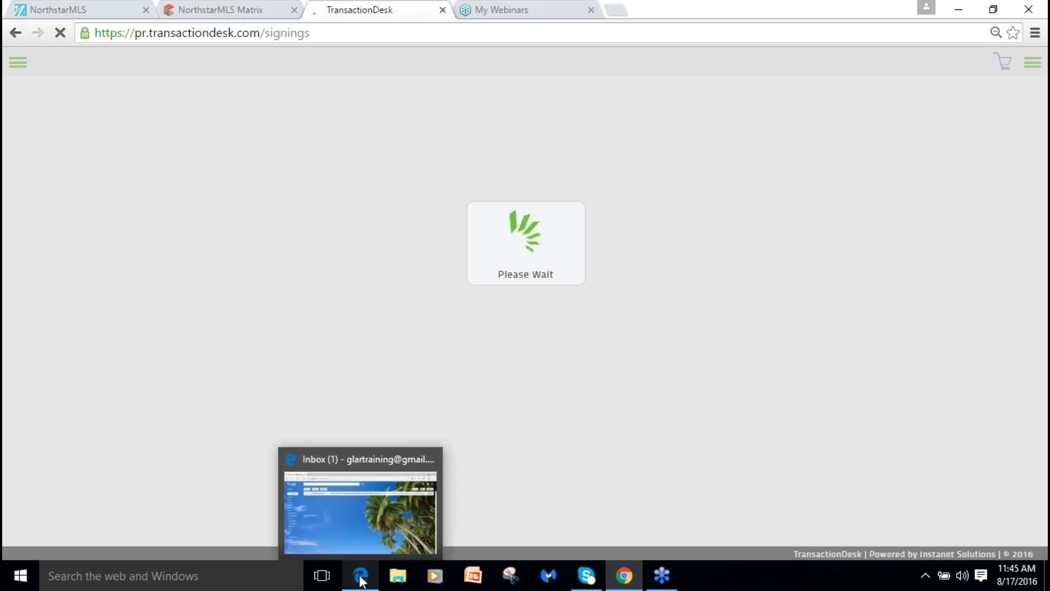
Switch to Gmail in Edge and open the editable Subsurface Sewage Treatment System disclosure from the TransactionDesk form invitation email.
click(361, 579)
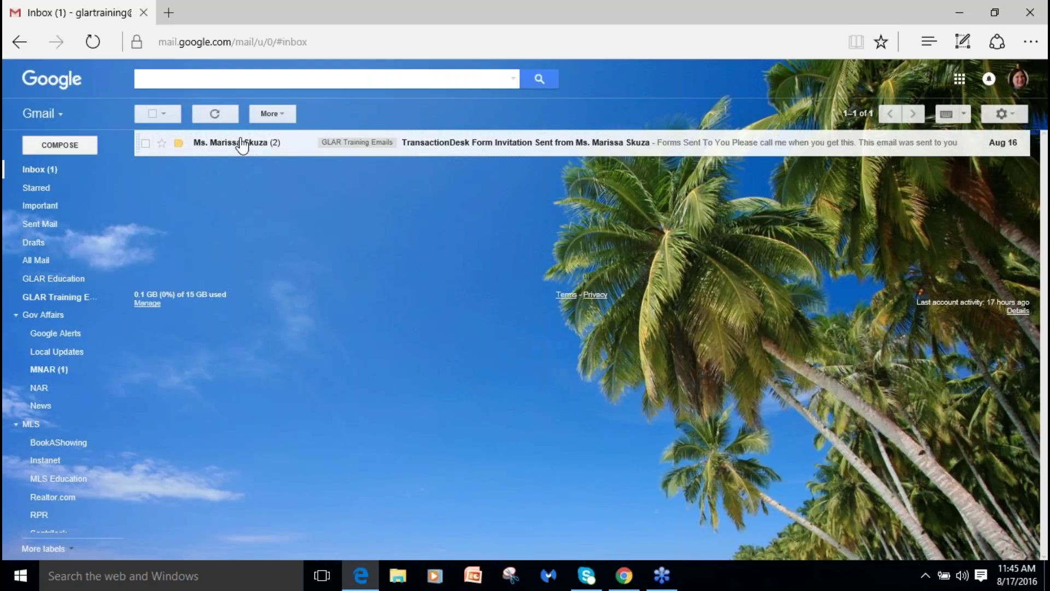
click(278, 149)
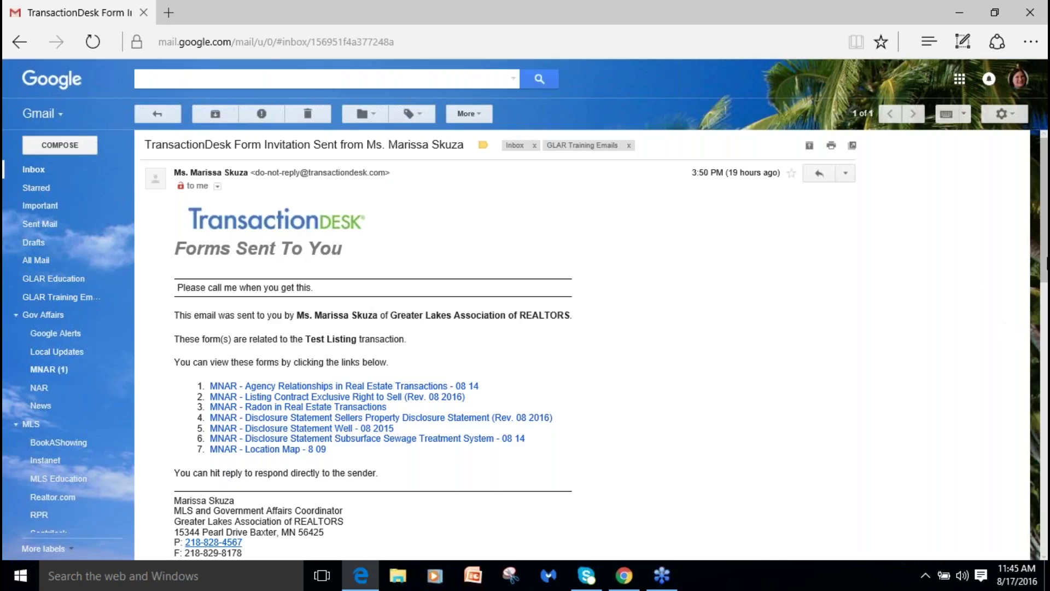
drag(1044, 256, 1028, 409)
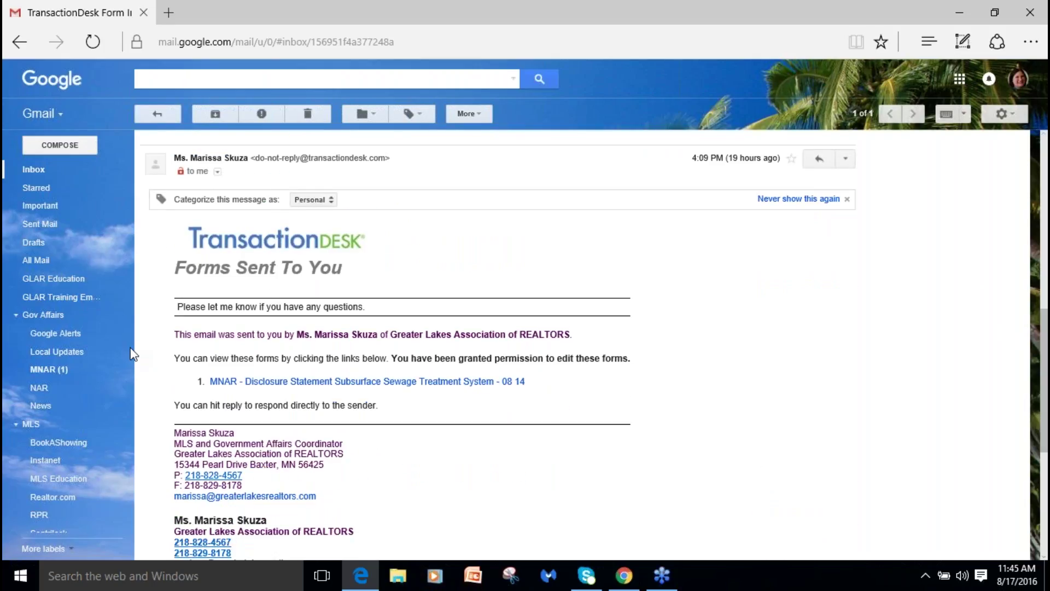
click(230, 383)
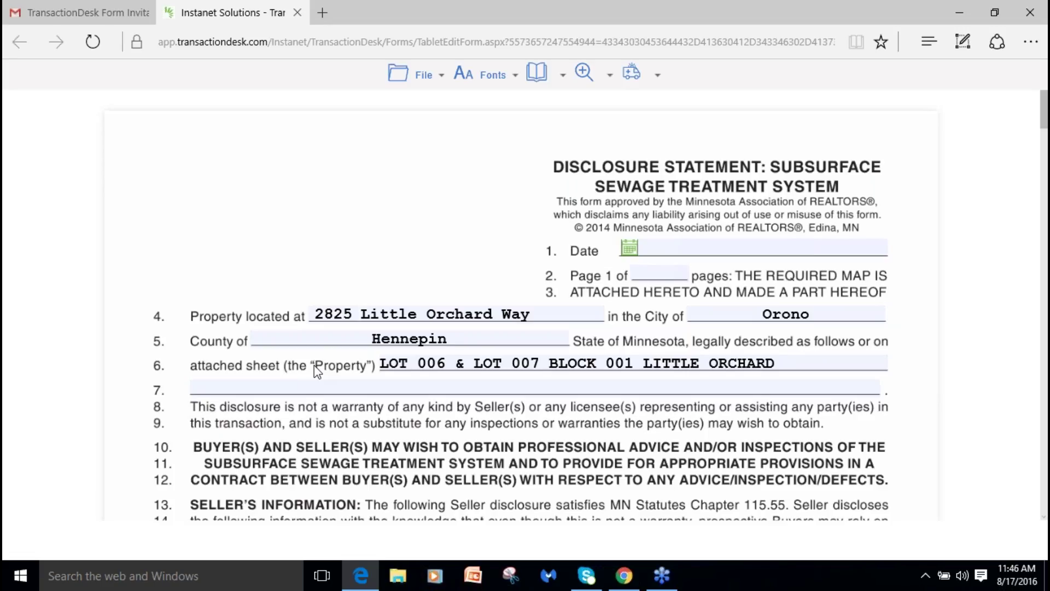
Set the disclosure statement's date to 08/17/16.
click(629, 248)
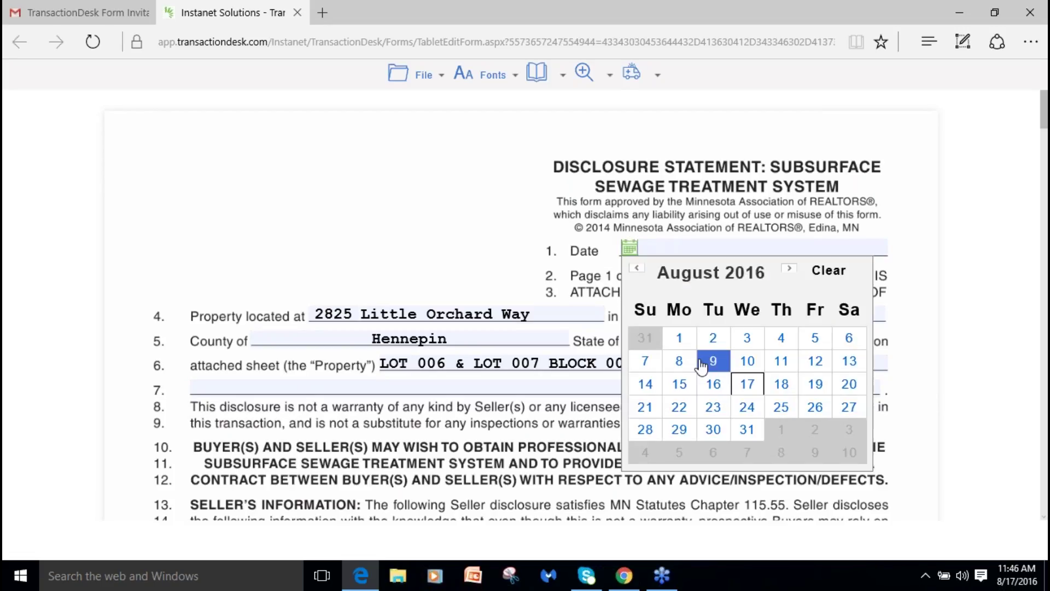
click(747, 383)
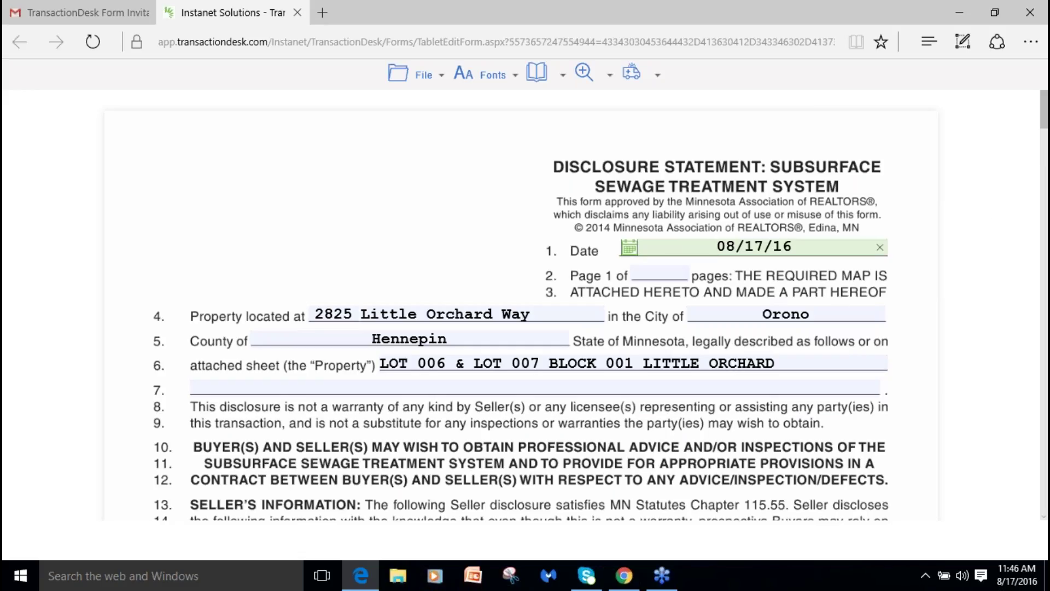
click(393, 224)
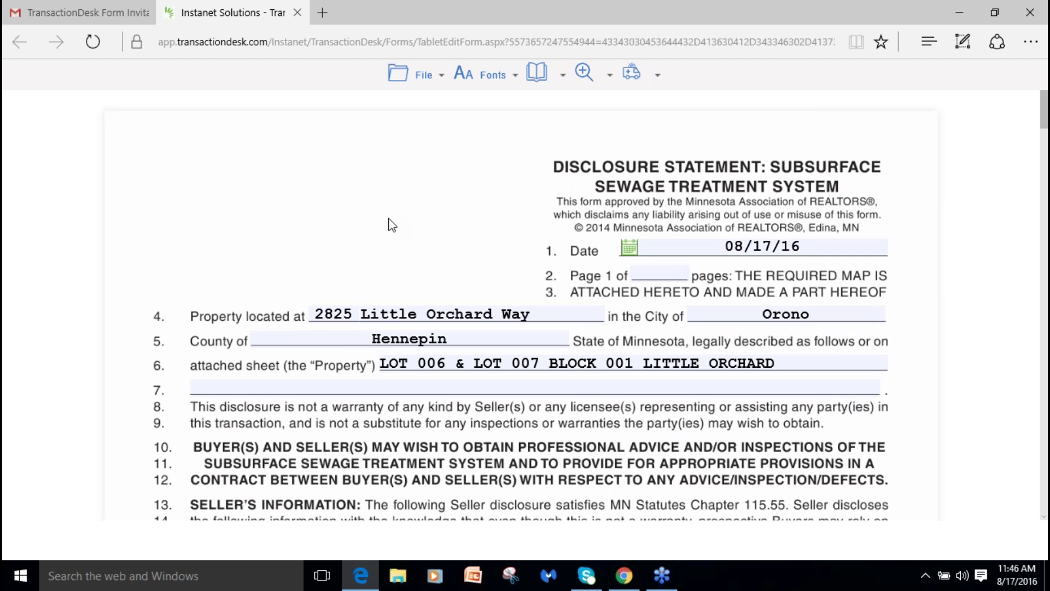
In the system type section, answer Yes to the straight-pipe question and check the mound system option for the septic tank.
scroll(392, 224, down, 1)
scroll(390, 219, down, 10)
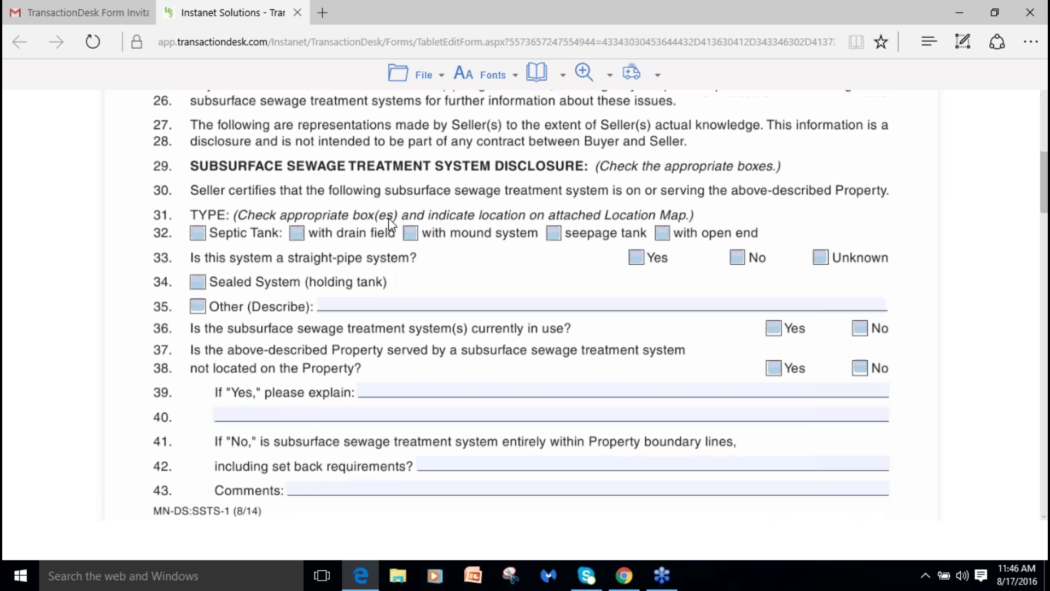
click(631, 256)
click(413, 233)
On page 2, answer Yes to the shared sewage treatment system question and No to the maintenance agreement question.
scroll(416, 235, down, 8)
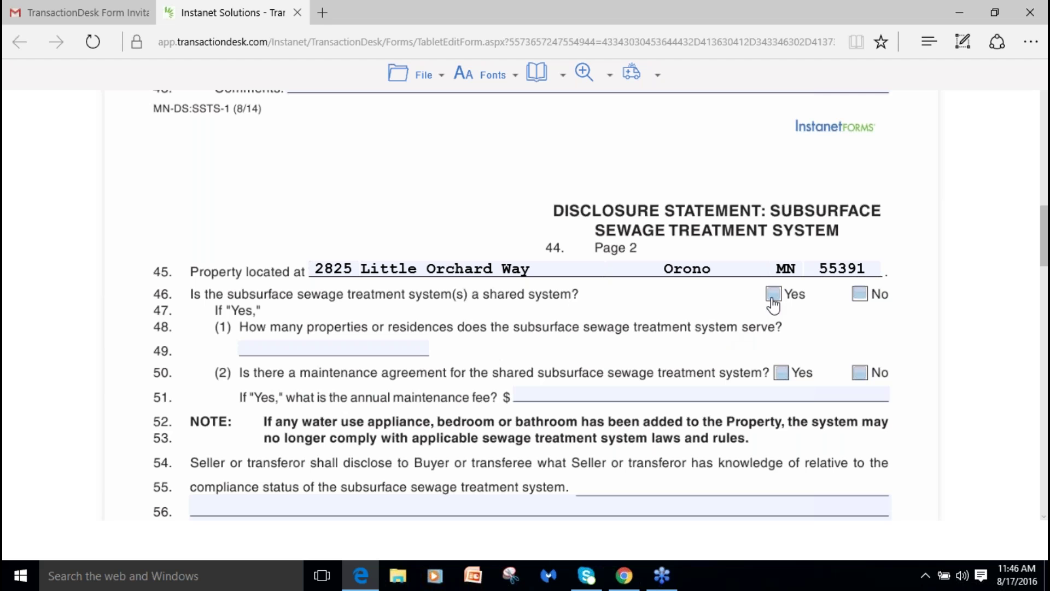
click(773, 296)
click(859, 373)
Answer No to the questions on known system defects and government agency notices, and go to the seller's statement on page 3.
scroll(538, 306, down, 10)
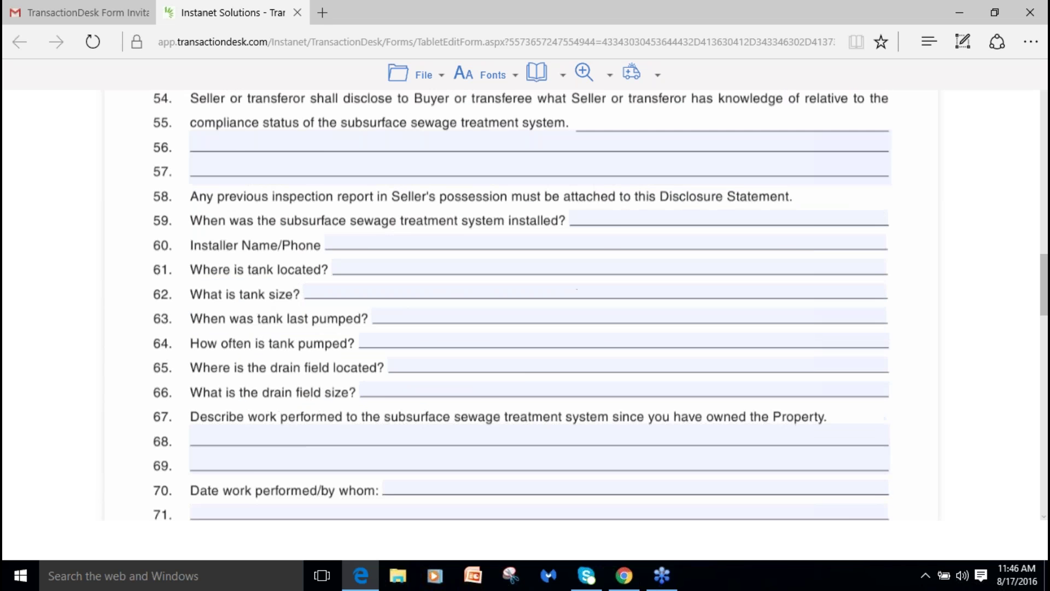
scroll(819, 276, down, 5)
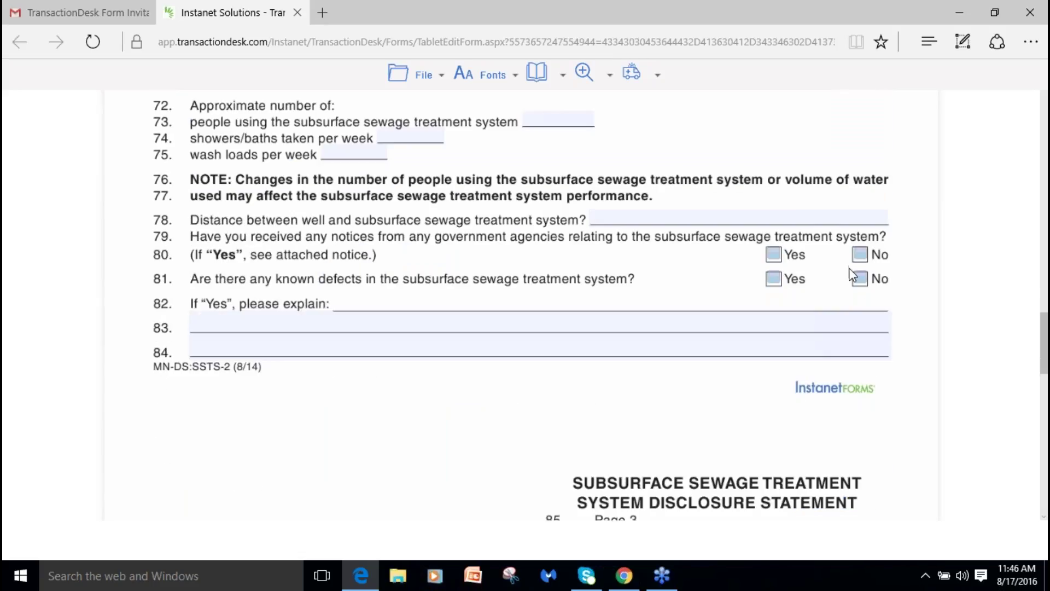
click(860, 279)
click(860, 256)
scroll(860, 255, down, 5)
scroll(524, 304, down, 8)
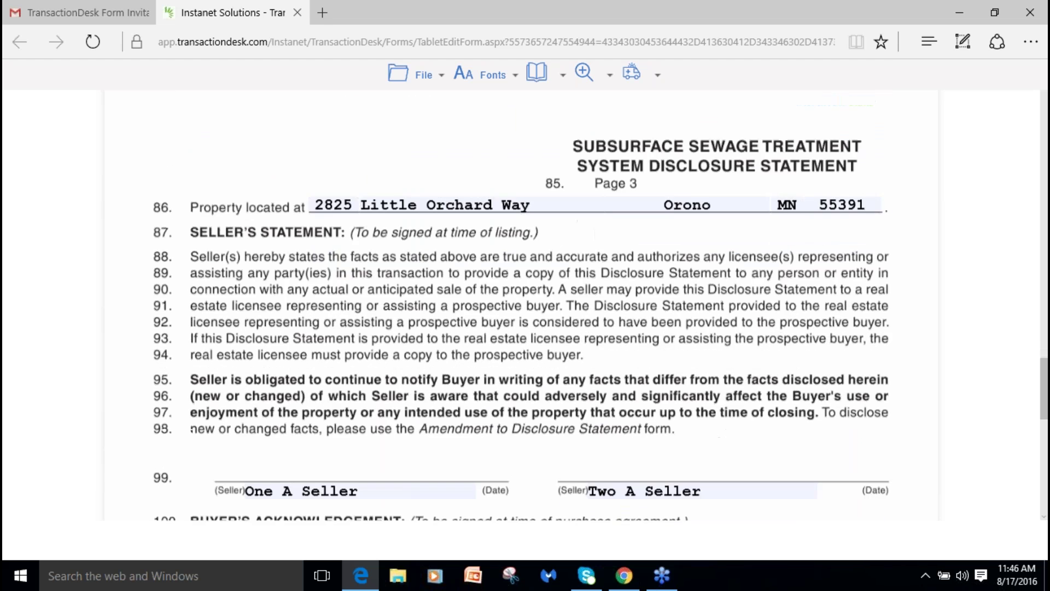